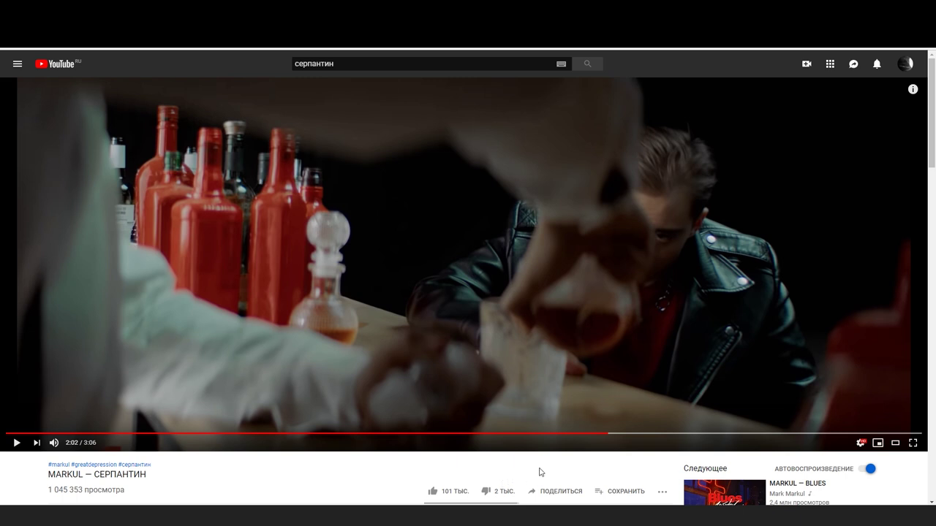
Replay the MARKUL — СЕРПАНТИН video around 2:00 to 2:02 to examine the transition behind the foreground arm.
click(605, 434)
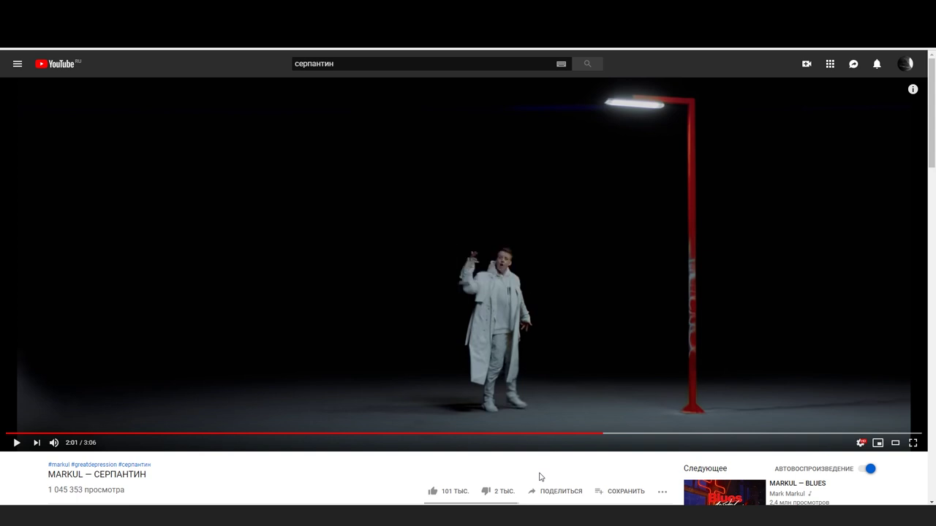
key(space)
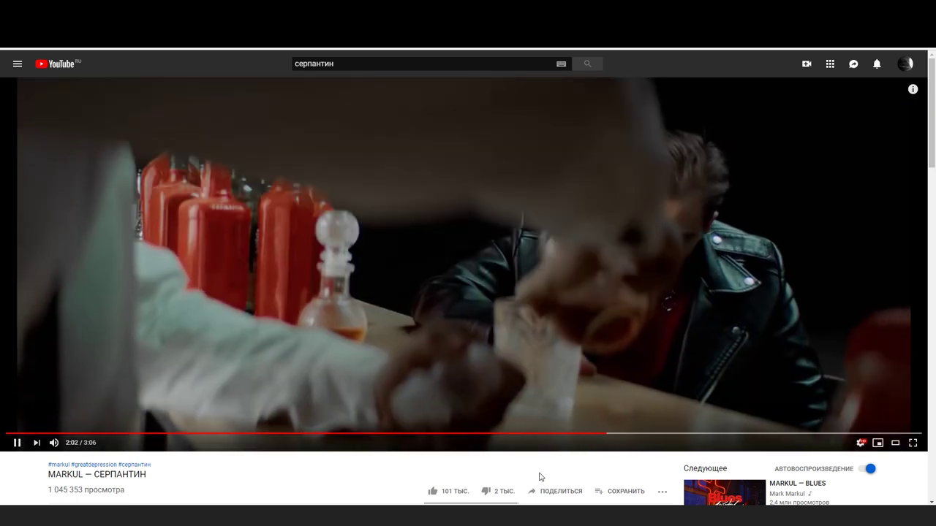
key(space)
click(605, 435)
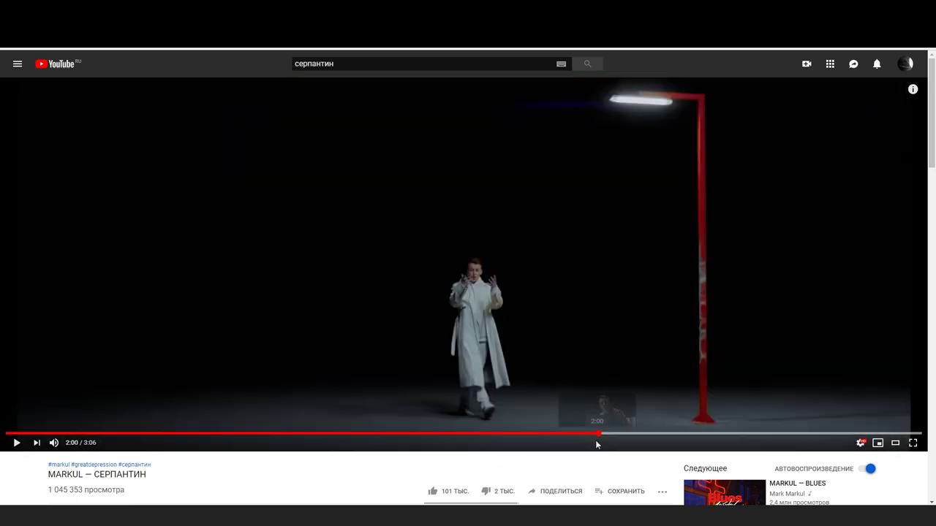
key(space)
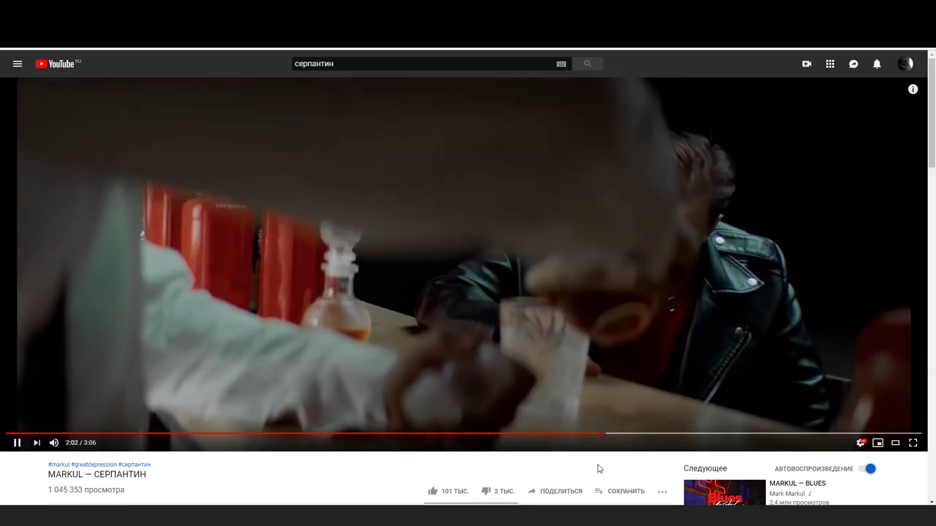
key(space)
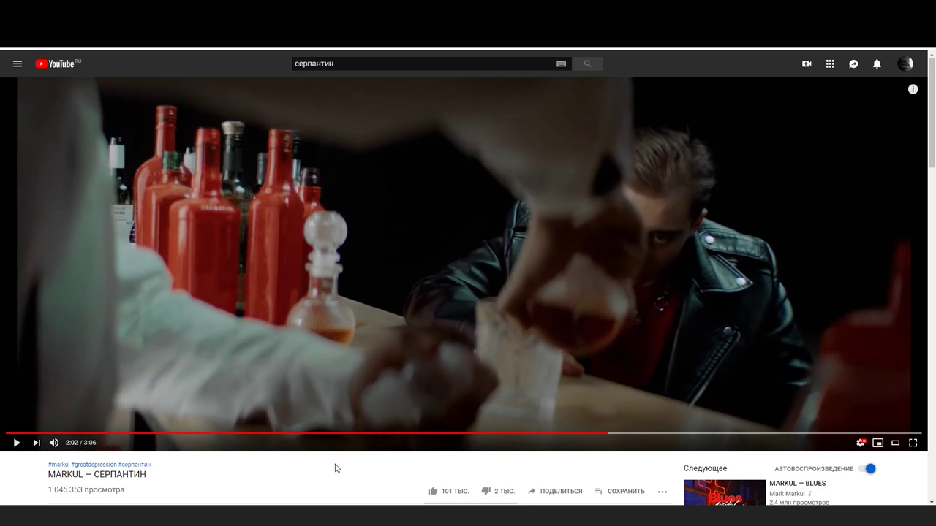
Switch to After Effects and scrub the composition back to 0:00:01:22 to examine the blurred passer-by entering the shot.
mouse_move(322, 516)
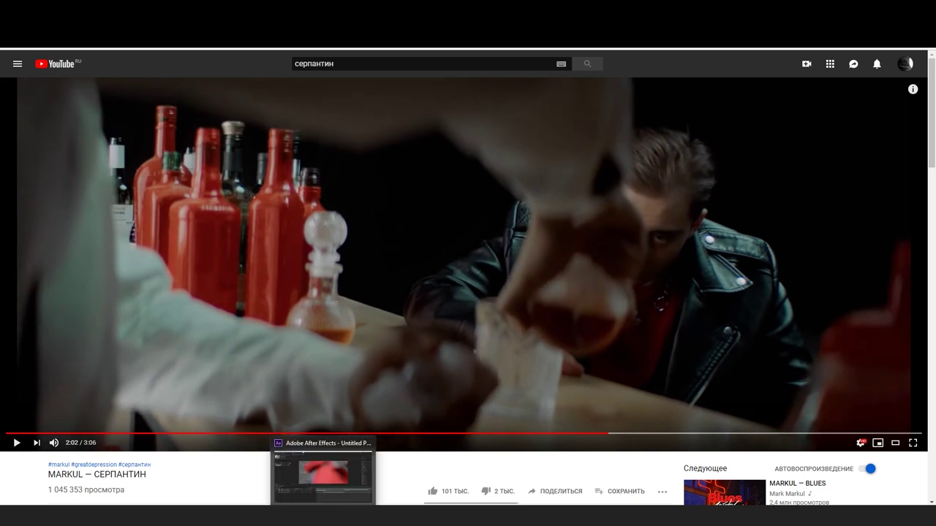
click(322, 472)
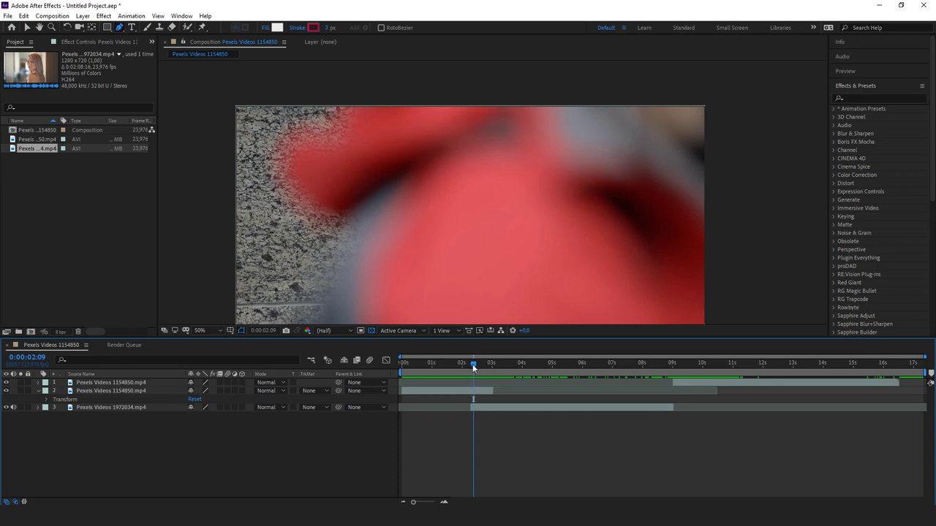
mouse_move(472, 364)
mouse_down()
mouse_move(456, 362)
mouse_move(488, 363)
mouse_move(460, 366)
mouse_up()
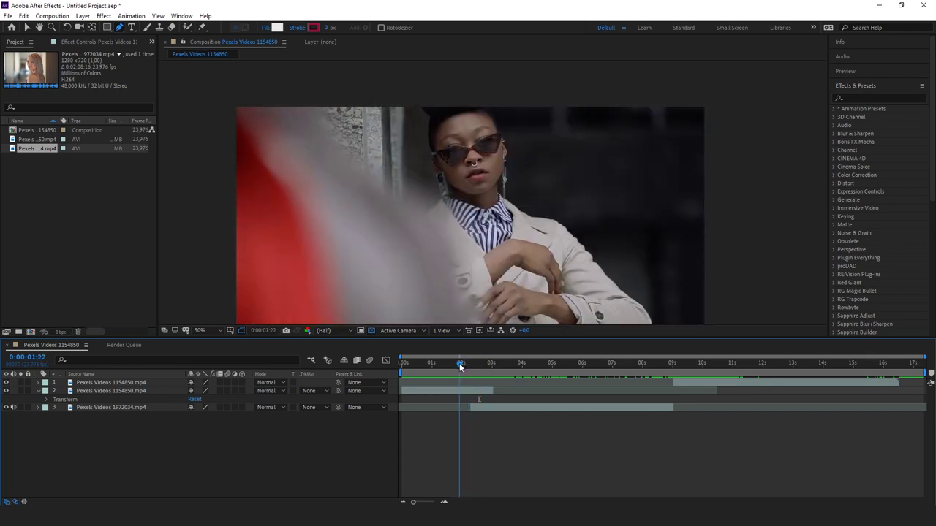
key(h)
drag(412, 240, 423, 201)
key(g)
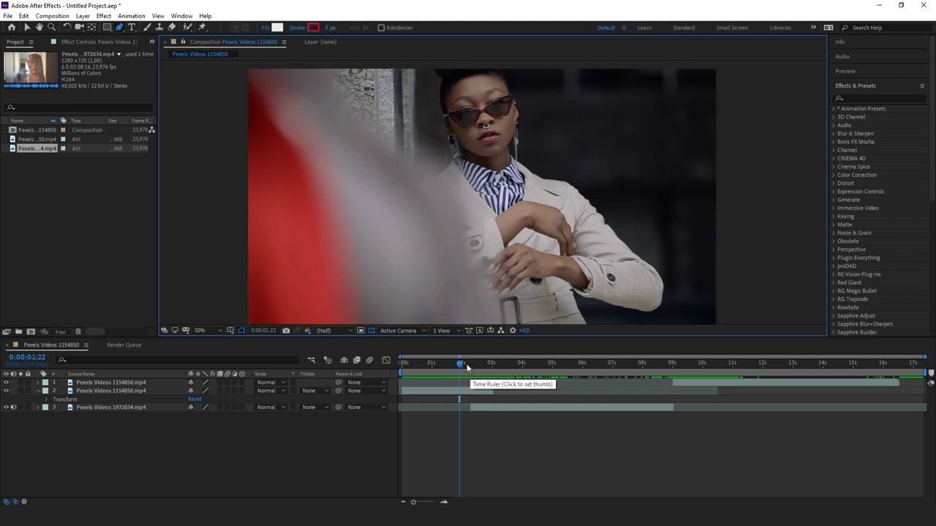
At 0:00:02:09, trace the edge of the passer-by's red sleeve and body with the Pen tool.
drag(461, 365, 473, 362)
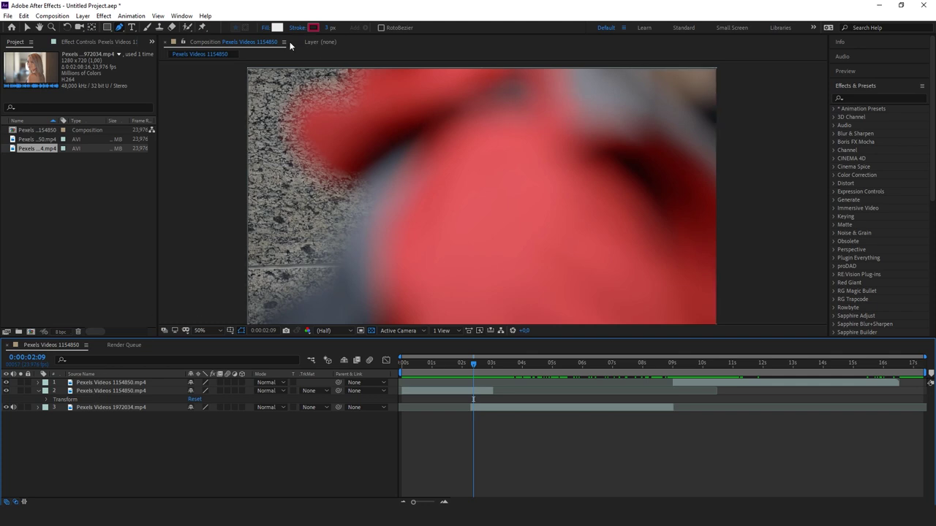
click(362, 73)
click(309, 104)
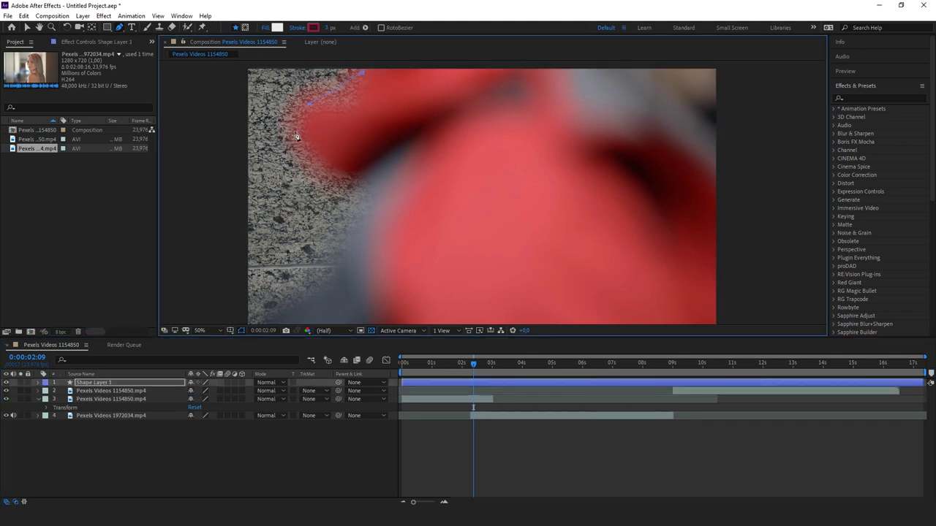
click(296, 136)
click(319, 174)
click(361, 175)
click(399, 143)
click(367, 193)
click(347, 227)
click(334, 264)
click(322, 286)
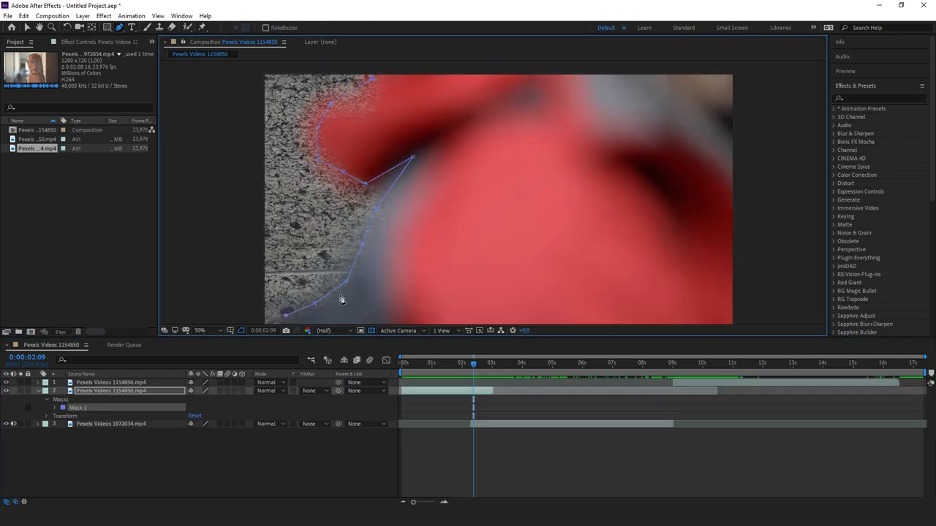
Carry the mask outline around the frame's outer corners, close it and adjust the vertex below the sleeve.
drag(340, 297, 366, 258)
click(290, 299)
drag(322, 185, 307, 261)
click(275, 115)
click(385, 117)
drag(424, 196, 400, 222)
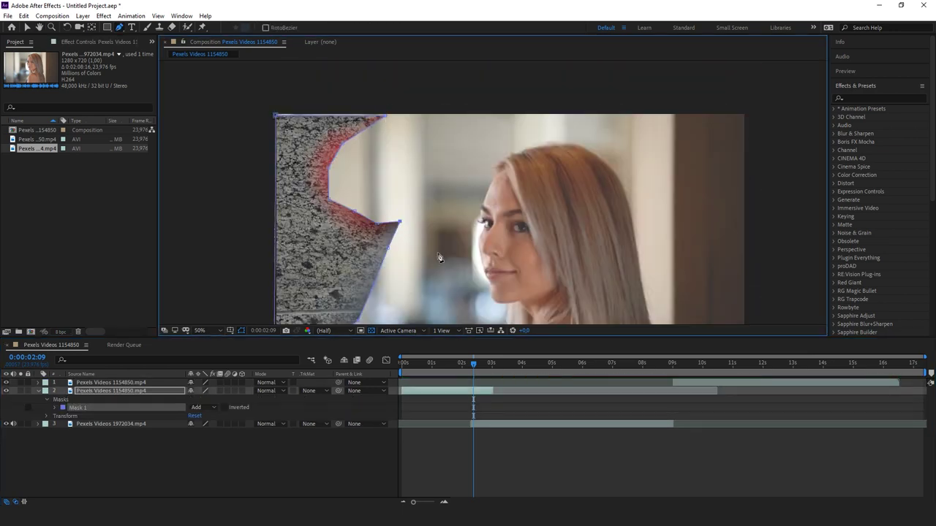
Expand Mask 1 of the first Pexels Videos 1154850.mp4 clip and start Mask Path keyframing at 0:00:02:09.
scroll(440, 258, down, 2)
click(56, 407)
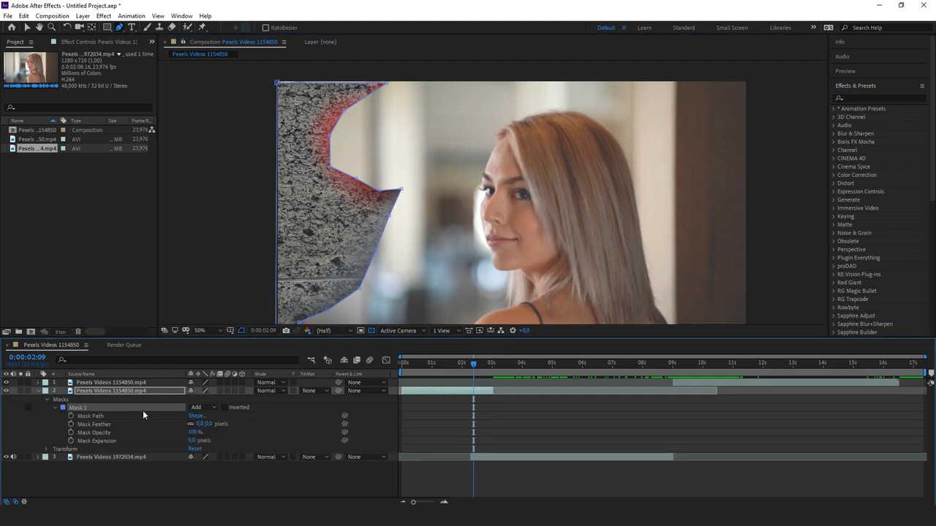
click(71, 416)
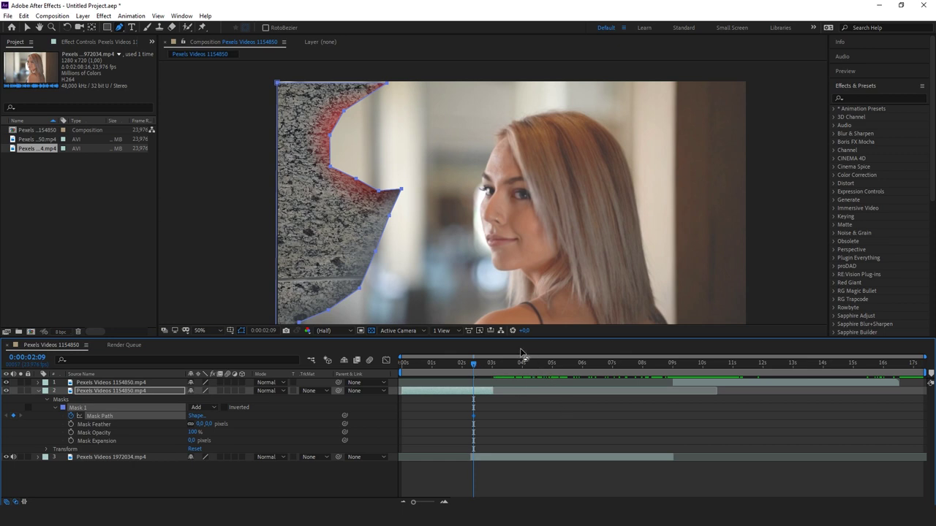
At 0:00:02:10, move the mask's upper and middle vertices across to follow the passer-by's sleeve and body edge.
key(Page_Down)
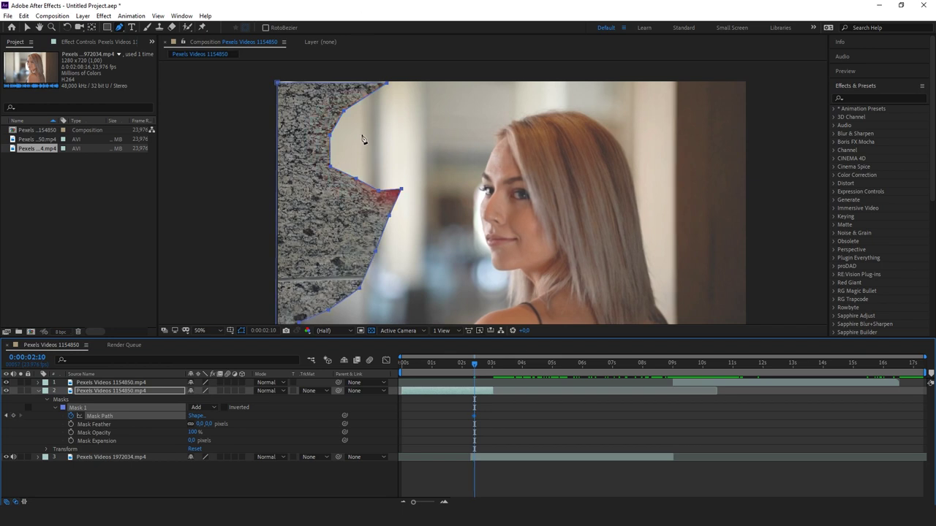
drag(387, 83, 386, 81)
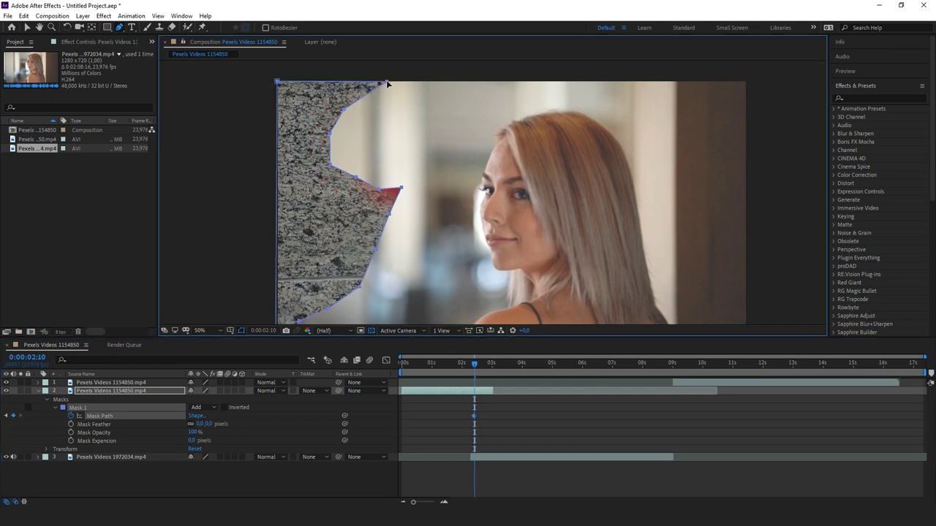
key(v)
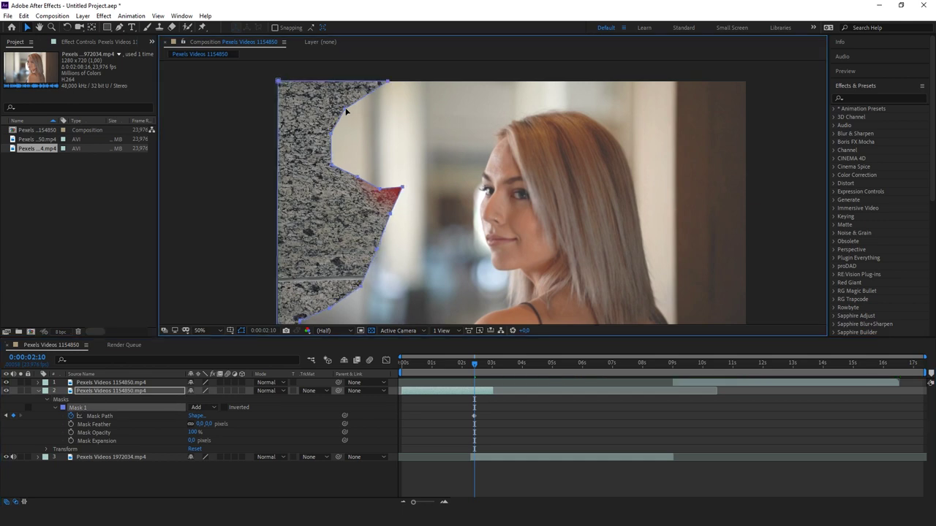
click(346, 108)
drag(331, 134, 396, 118)
key(ctrl+z)
click(90, 400)
drag(346, 109, 450, 83)
mouse_move(403, 188)
mouse_down()
mouse_move(409, 176)
mouse_move(397, 194)
mouse_up()
drag(391, 213, 436, 215)
drag(375, 251, 417, 274)
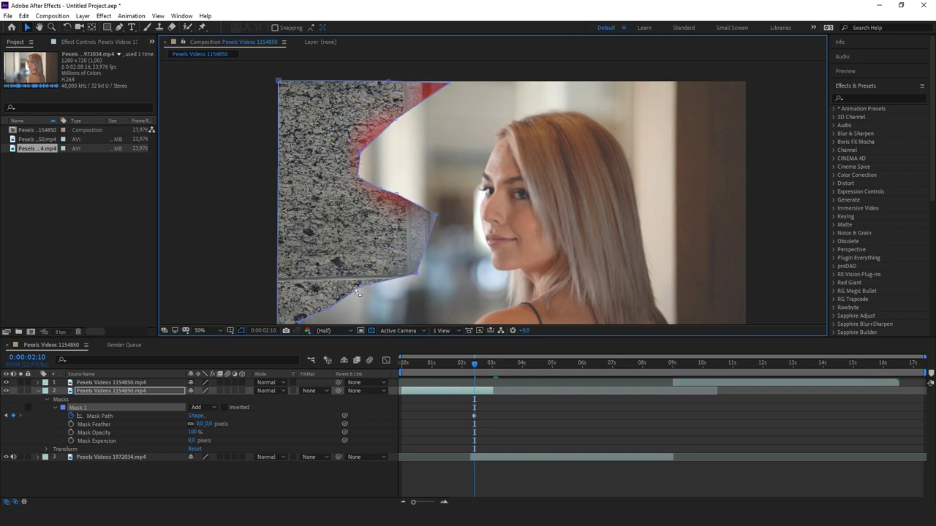
Move the mask's lower vertices at 0:00:02:10 to match the passer-by's body down to the frame's edge.
drag(359, 288, 388, 310)
drag(382, 321, 413, 221)
drag(364, 210, 382, 248)
drag(330, 224, 307, 250)
drag(314, 131, 309, 249)
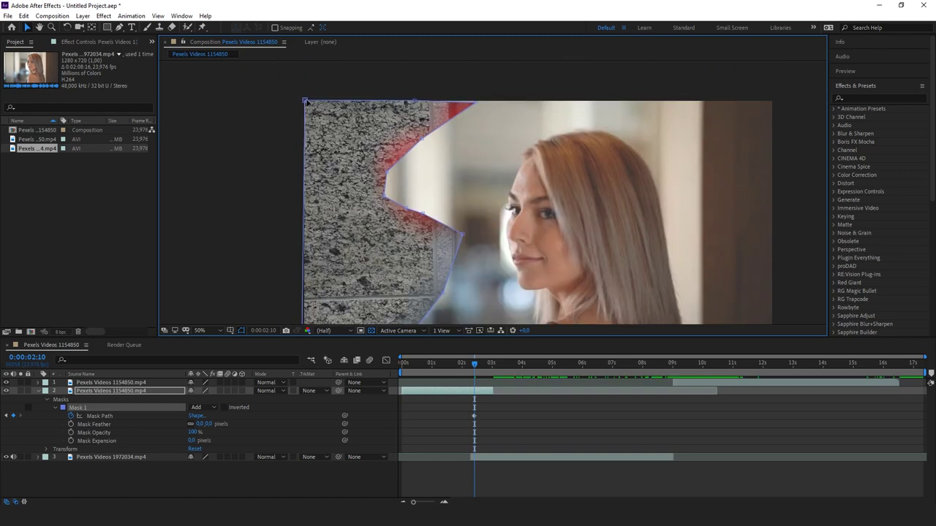
Compare the mask at 0:00:02:09 and 0:00:02:10, and nudge its upper-left corner vertex at 0:00:02:09.
key(Page_Up)
key(Page_Down)
key(Page_Up)
drag(304, 101, 303, 101)
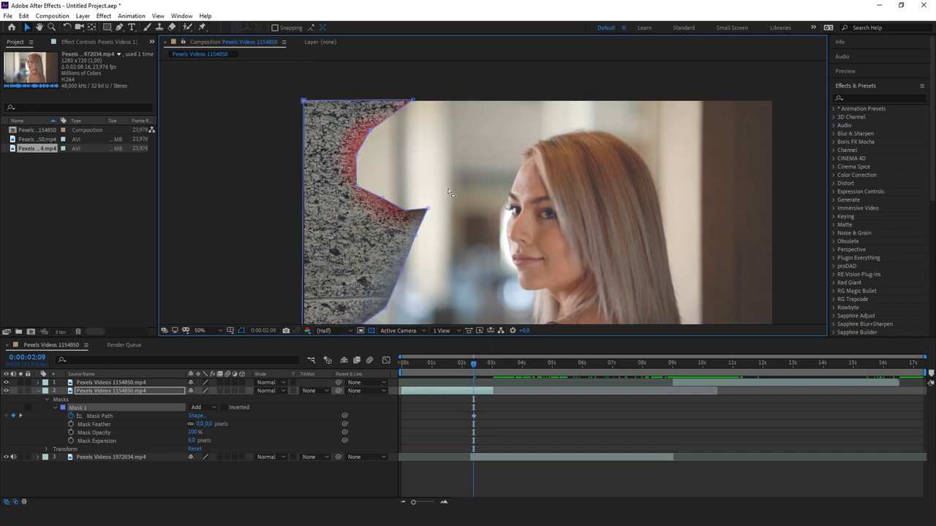
At 0:00:02:11, reshape the mask around the sleeve by moving its vertices toward the passer-by's new position.
key(Page_Down)
key(Page_Down)
drag(462, 234, 518, 237)
drag(438, 215, 419, 201)
drag(397, 192, 416, 177)
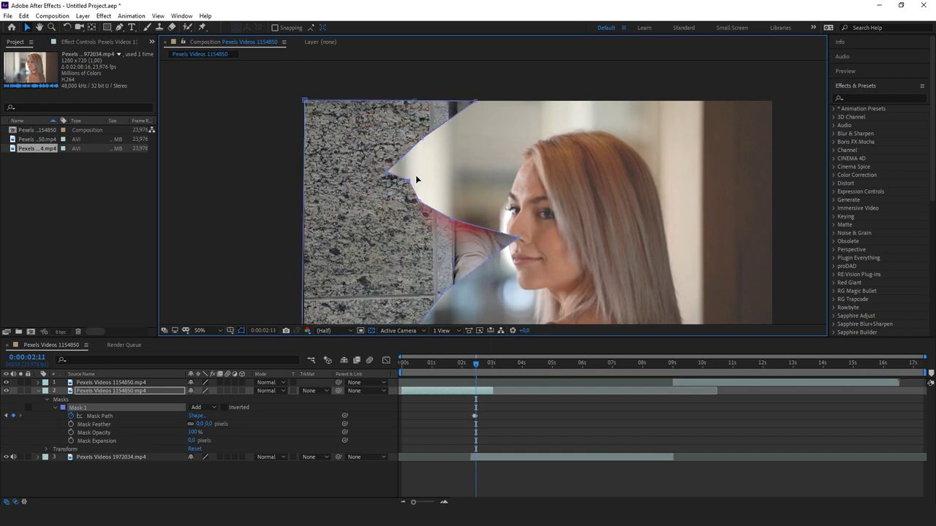
drag(475, 101, 495, 107)
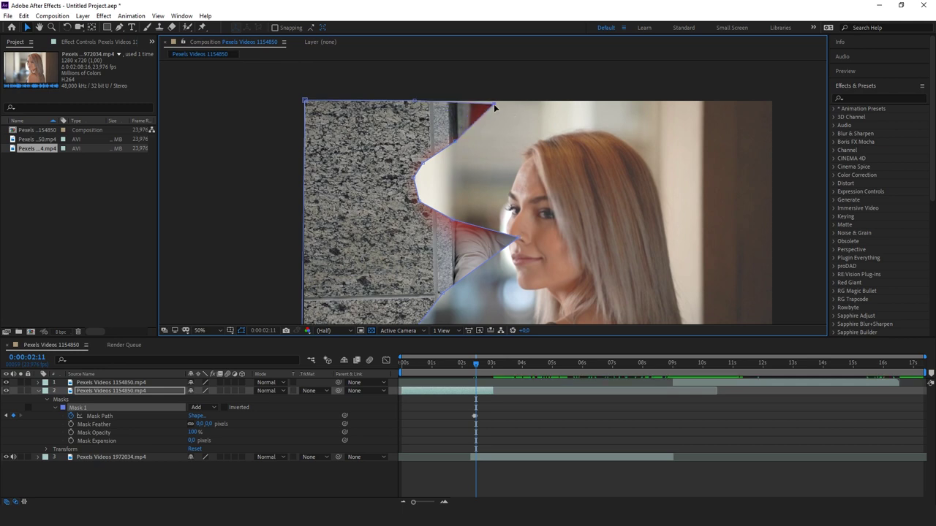
Invert Mask 1 and refine its vertices at 0:00:02:11 so they hug the passer-by's sleeve and body.
click(223, 407)
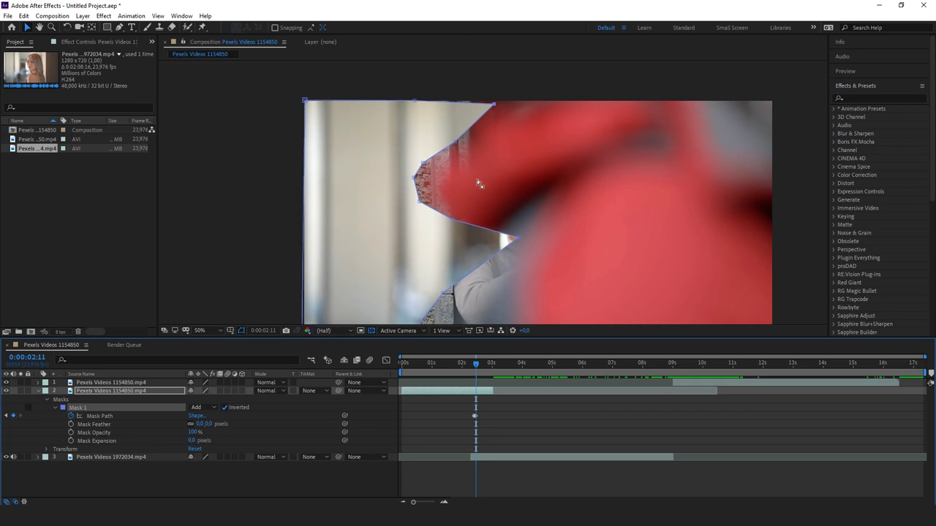
drag(443, 294, 491, 305)
drag(519, 238, 517, 233)
drag(419, 202, 438, 200)
drag(414, 177, 447, 164)
drag(455, 141, 467, 147)
drag(494, 103, 475, 100)
drag(560, 224, 567, 150)
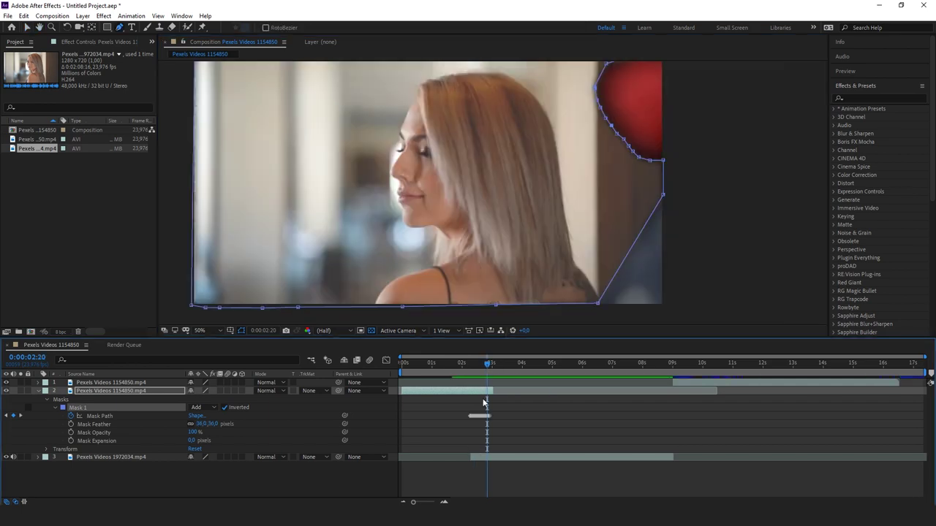
Fine-tune the mask vertices around the red sleeve on the first Pexels Videos 1154850.mp4 clip at 0:00:02:12.
click(487, 393)
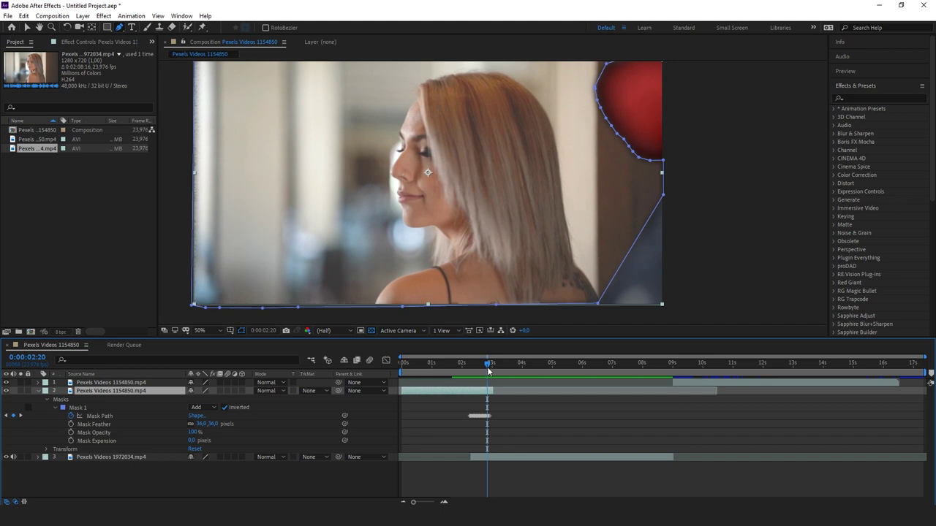
click(484, 366)
drag(484, 366, 477, 364)
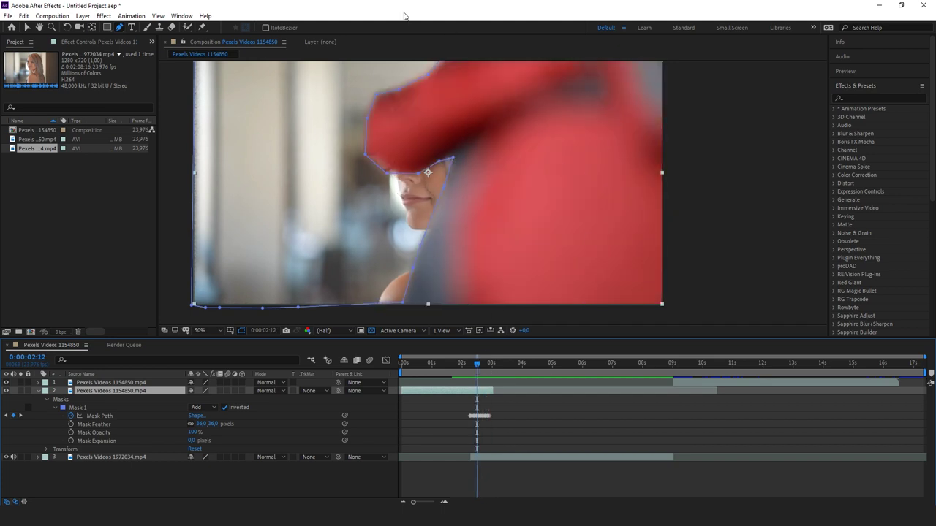
click(391, 171)
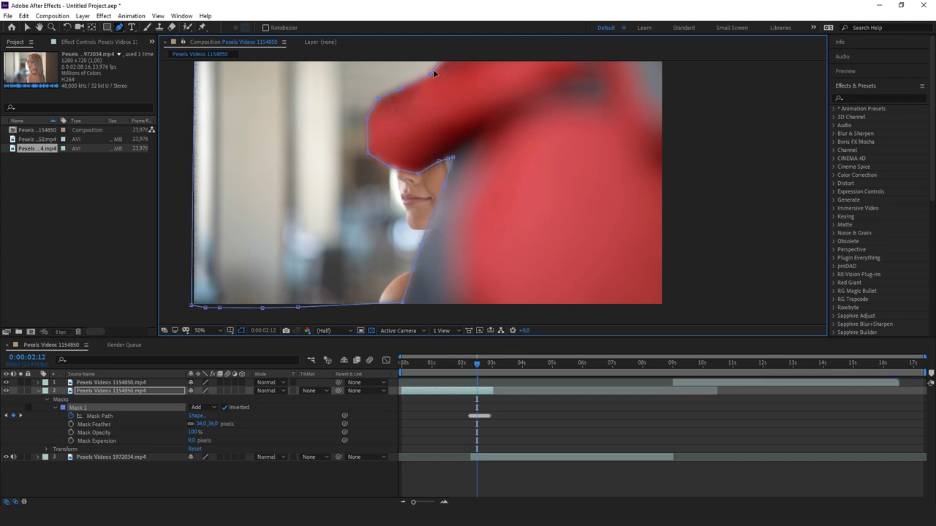
drag(508, 115, 508, 143)
key(g)
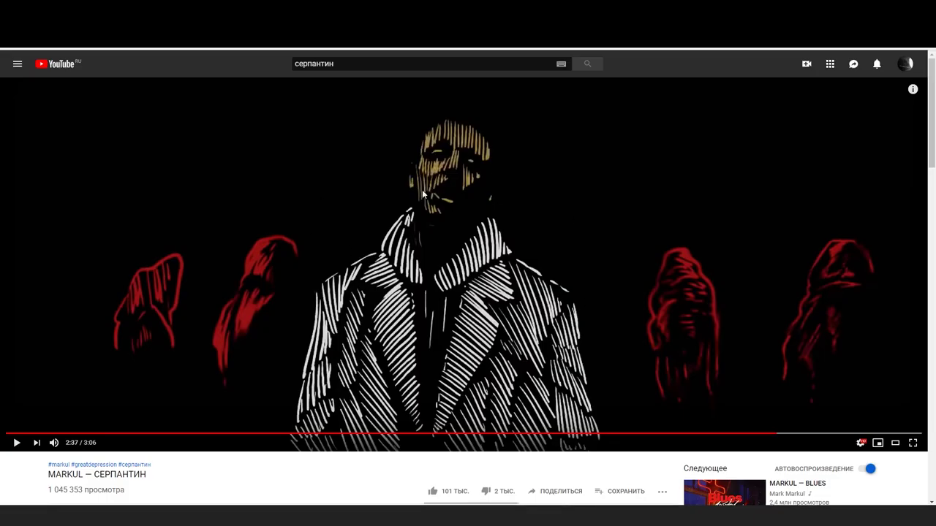
Replay the MARKUL — СЕРПАНТИН video from 2:36 to examine its hand-drawn line animation.
click(772, 433)
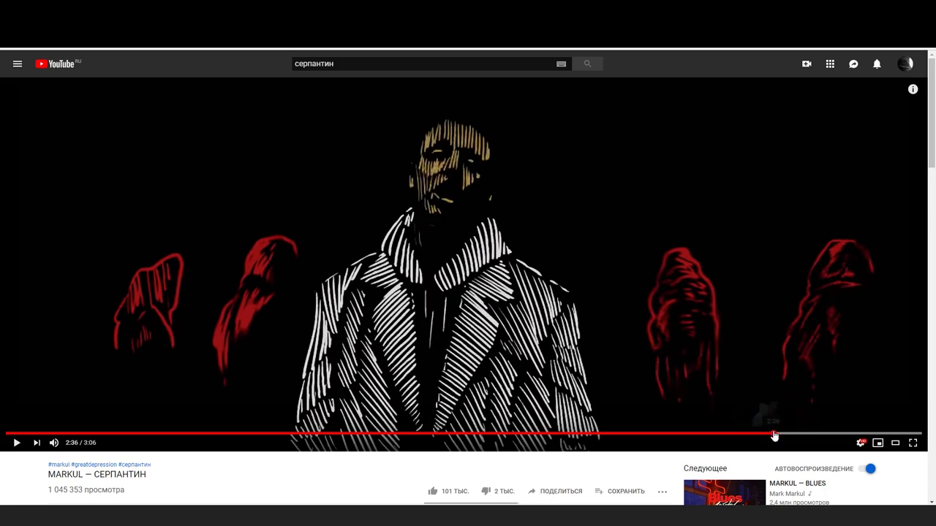
click(676, 300)
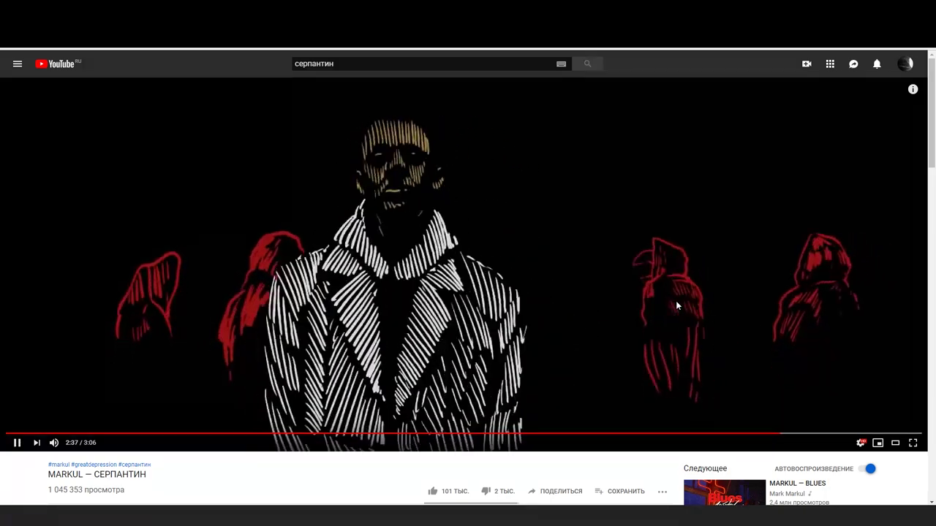
click(676, 305)
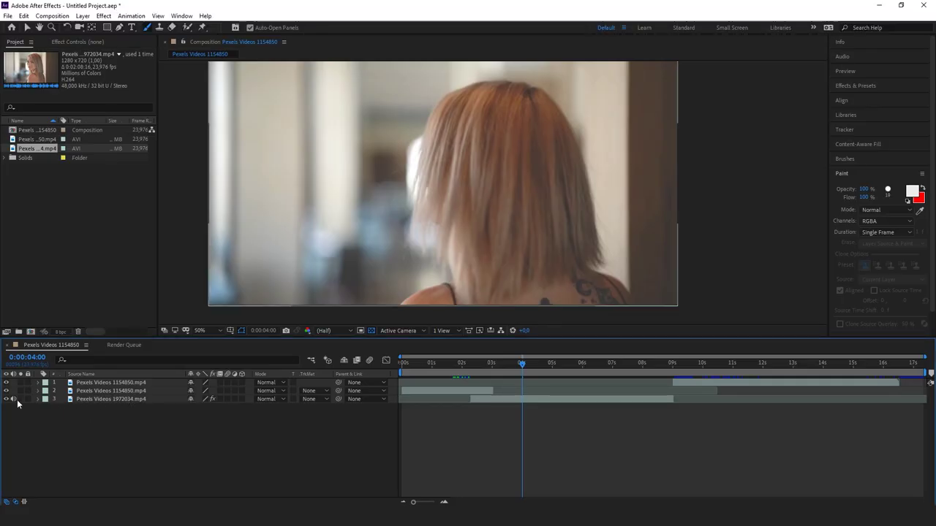
Mute the audio of the Pexels Videos 1972034.mp4 layer and open that layer in its own viewer for painting.
click(14, 399)
click(113, 399)
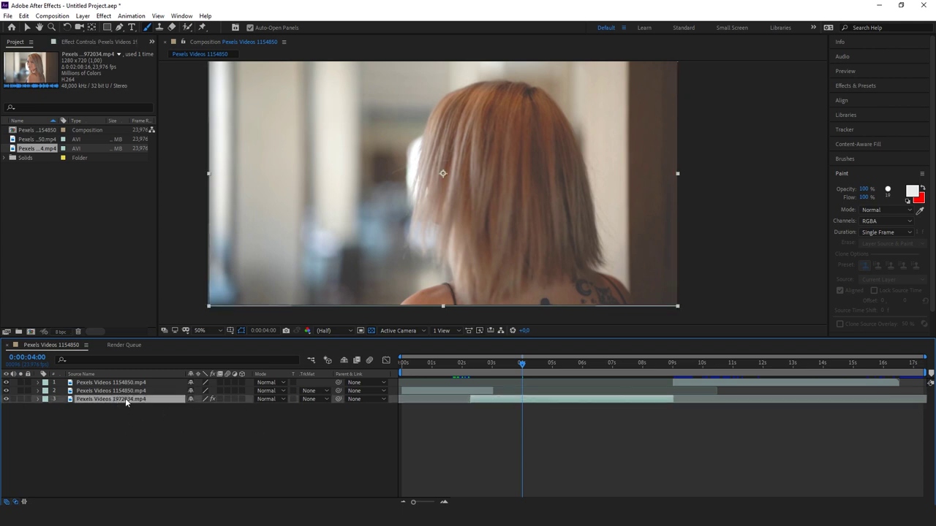
double_click(128, 402)
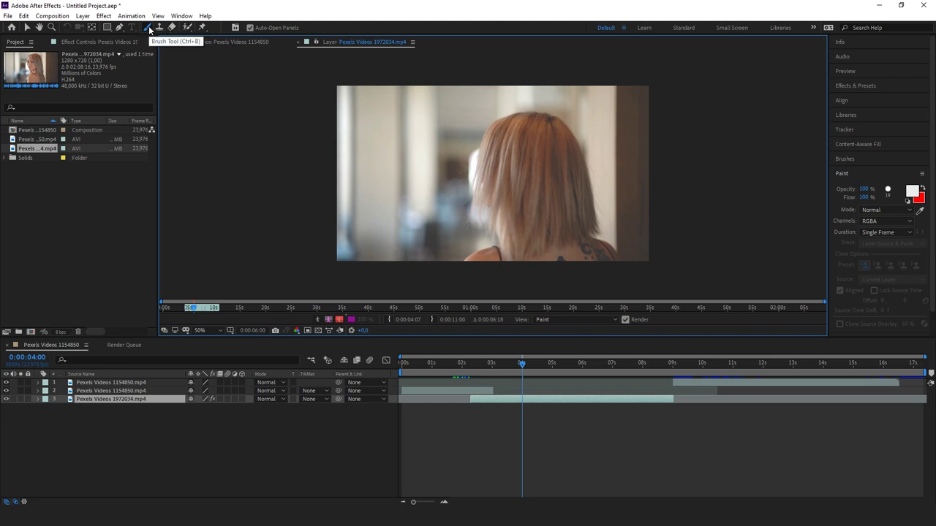
Paint white single-frame brush strokes along the woman's hair from crown to tips on the frame at 0:00:04:00.
click(886, 231)
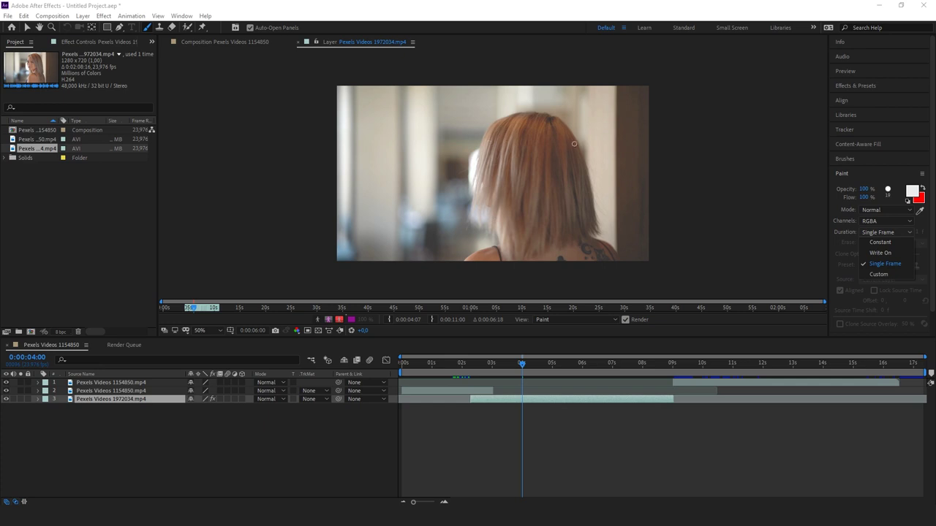
click(497, 139)
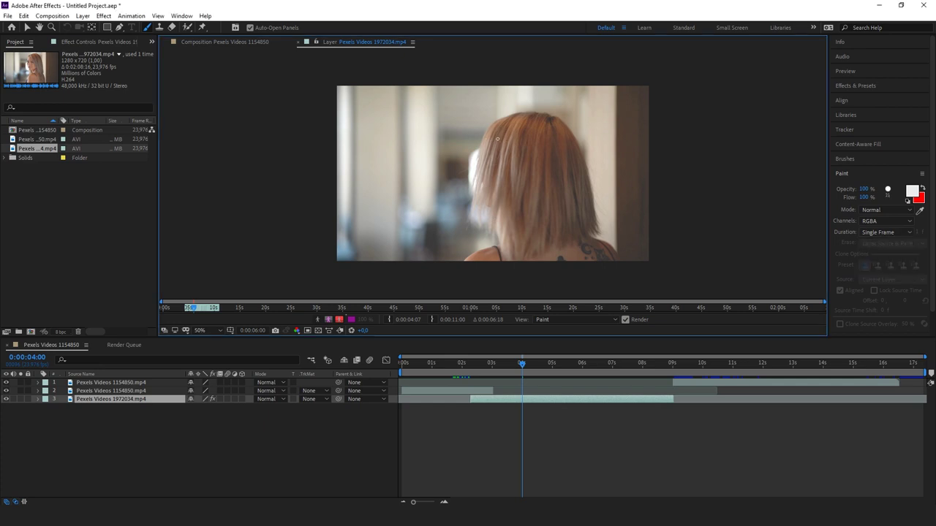
drag(492, 130, 480, 179)
drag(505, 132, 491, 183)
mouse_move(519, 137)
mouse_down()
mouse_move(514, 195)
mouse_move(533, 197)
mouse_up()
mouse_move(552, 142)
mouse_down()
mouse_move(560, 200)
mouse_move(582, 200)
mouse_up()
drag(505, 195, 500, 227)
drag(512, 233, 509, 256)
drag(540, 206, 540, 246)
drag(570, 214, 570, 241)
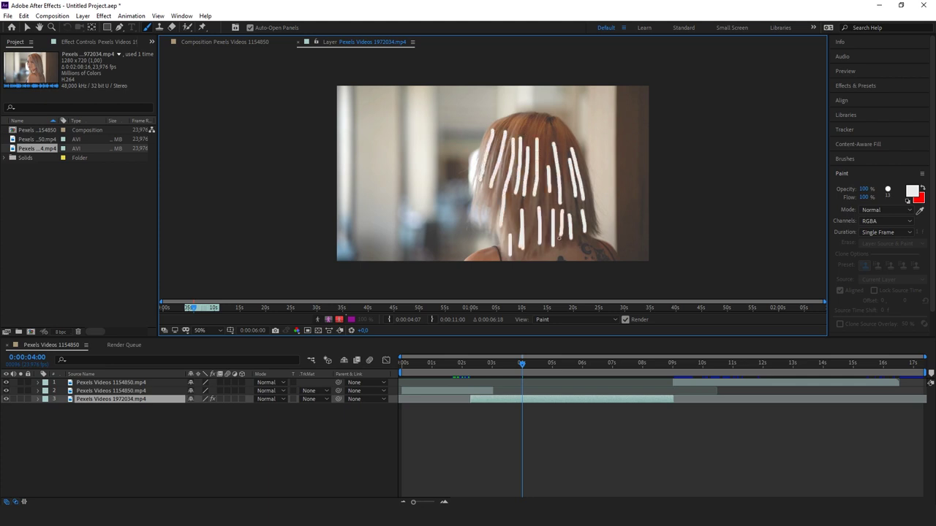
drag(547, 200, 547, 246)
mouse_move(497, 182)
mouse_down()
mouse_move(493, 219)
mouse_move(480, 205)
mouse_up()
mouse_move(516, 117)
mouse_down()
mouse_move(515, 139)
mouse_move(549, 151)
mouse_up()
drag(564, 128, 570, 157)
drag(540, 119, 542, 139)
drag(503, 123, 500, 136)
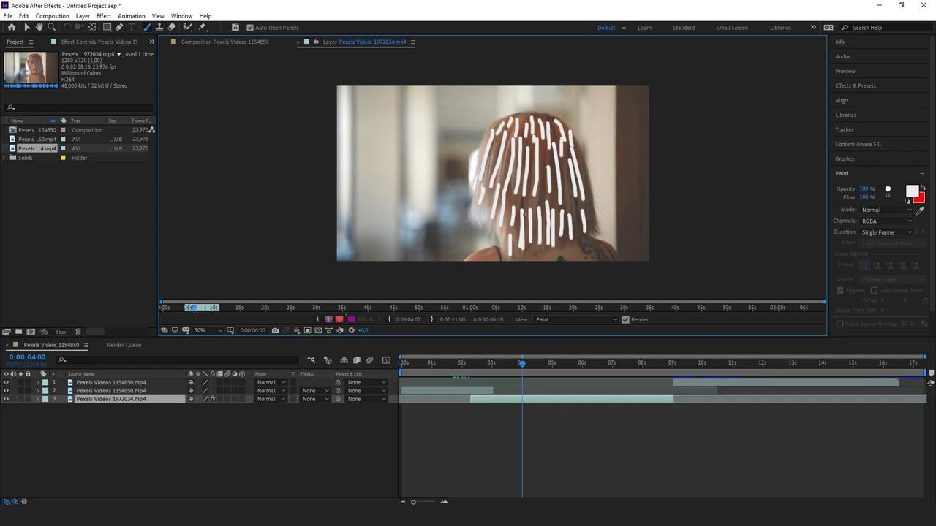
Paint short white strokes along the woman's neck and shoulders on the frame at 0:00:04:00.
drag(473, 260, 503, 253)
drag(515, 260, 557, 260)
drag(563, 250, 585, 261)
drag(589, 244, 617, 256)
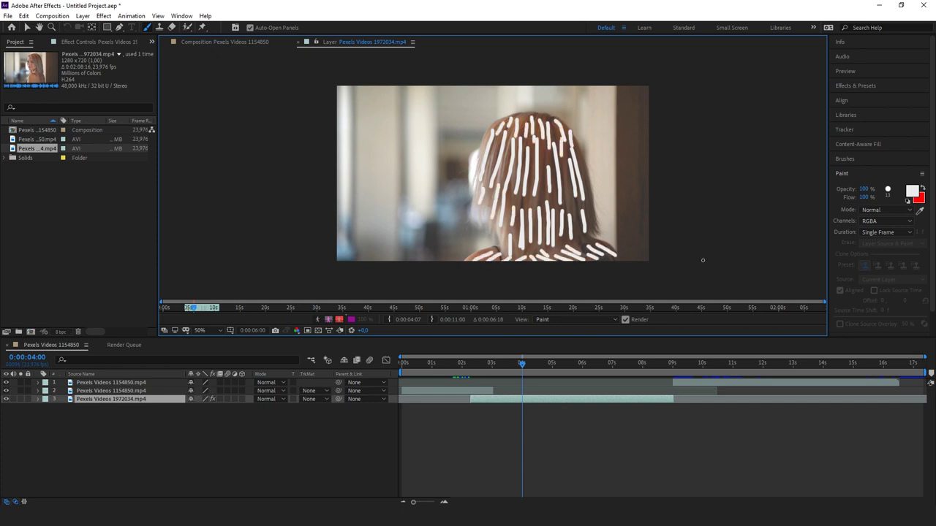
Advance to the unpainted frame at 0:00:04:12 and paint red strokes along the woman's hair.
click(535, 363)
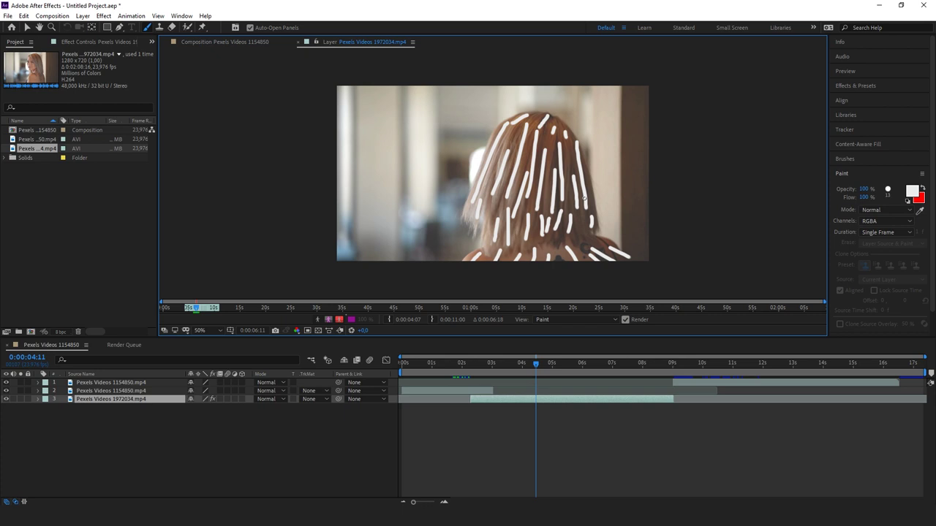
key(Page_Down)
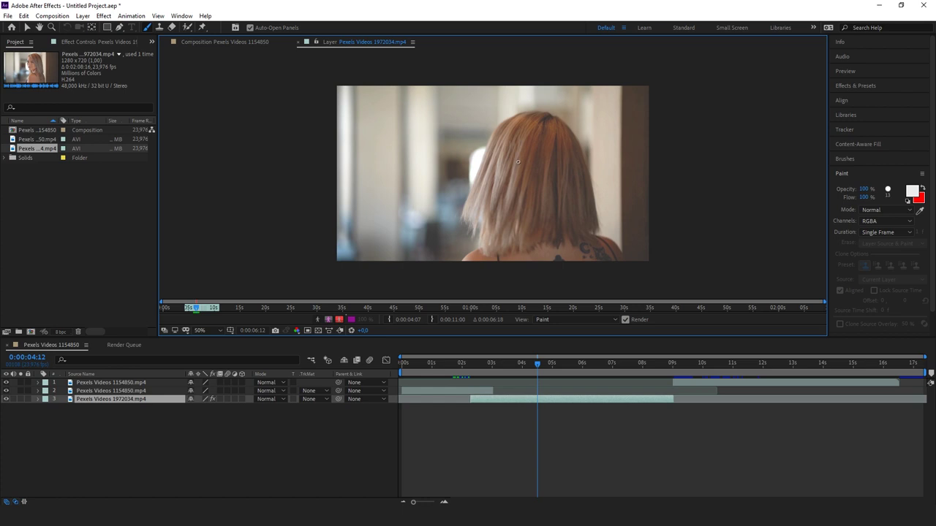
click(922, 188)
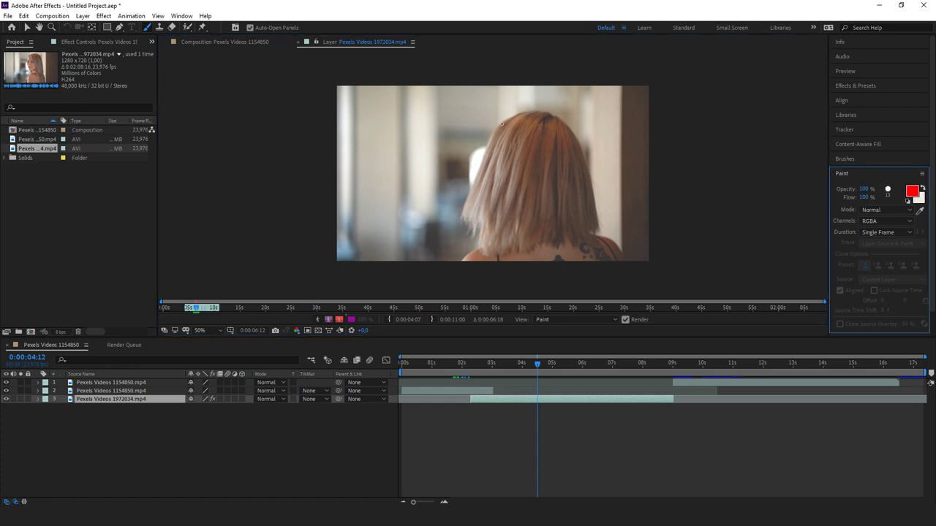
mouse_move(501, 126)
mouse_down()
mouse_move(476, 196)
mouse_move(497, 176)
mouse_move(486, 219)
mouse_up()
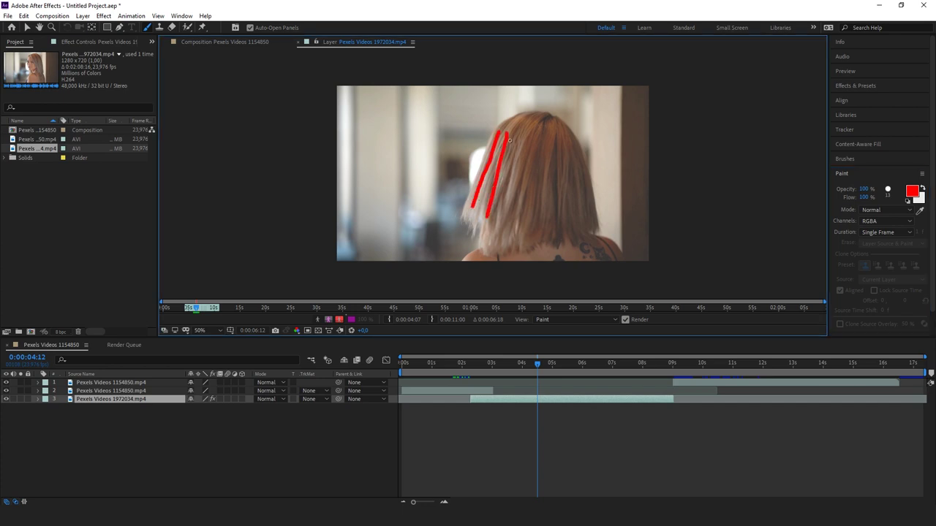
mouse_move(511, 141)
mouse_down()
mouse_move(500, 210)
mouse_move(515, 206)
mouse_up()
drag(535, 153, 532, 201)
drag(547, 170, 547, 203)
mouse_move(558, 168)
mouse_down()
mouse_move(560, 204)
mouse_move(577, 203)
mouse_up()
drag(582, 162, 591, 203)
mouse_move(526, 120)
mouse_down()
mouse_move(518, 149)
mouse_move(540, 135)
mouse_up()
drag(503, 212, 495, 240)
mouse_move(519, 218)
mouse_down()
mouse_move(514, 238)
mouse_move(456, 261)
mouse_up()
Paint white strokes across the shoulders at 0:00:04:12, then restore red as the brush colour.
click(922, 188)
drag(502, 246, 493, 261)
drag(518, 249, 511, 261)
drag(532, 249, 528, 261)
mouse_move(547, 245)
mouse_down()
mouse_move(544, 261)
mouse_move(568, 261)
mouse_up()
drag(587, 244, 614, 260)
click(924, 188)
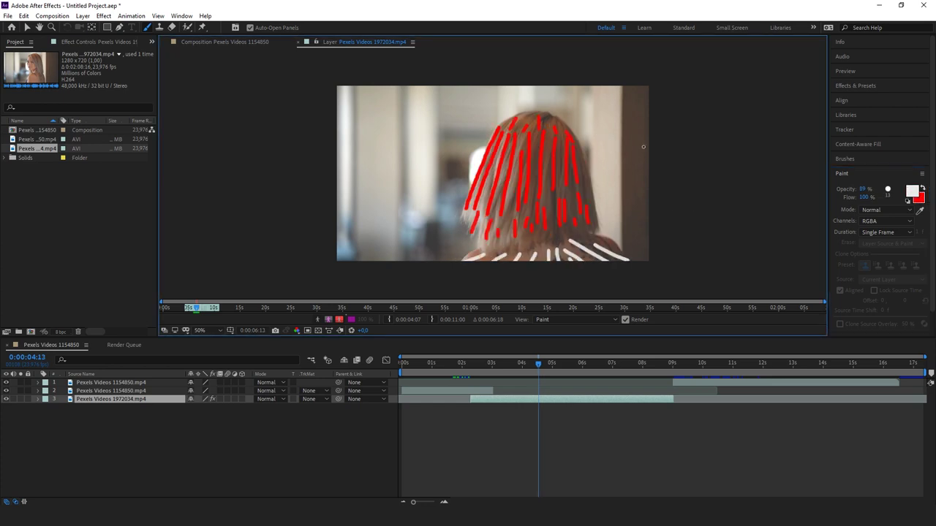
click(924, 190)
click(923, 189)
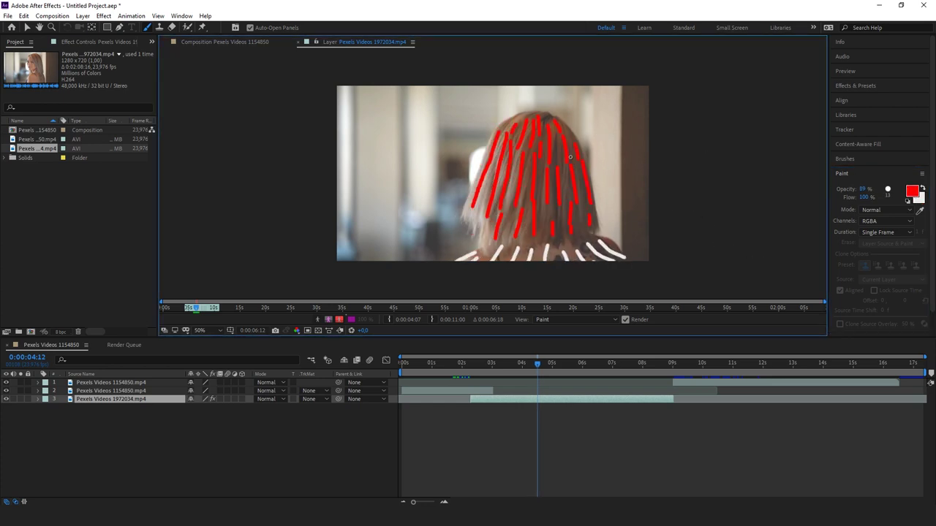
Paint a new set of red strokes over the hair's crown, lengths and tips on the frame at 0:00:04:14.
key(Page_Down)
mouse_move(510, 131)
mouse_down()
mouse_move(502, 131)
mouse_move(474, 204)
mouse_up()
mouse_move(511, 134)
mouse_down()
mouse_move(481, 206)
mouse_move(511, 157)
mouse_move(497, 201)
mouse_move(523, 154)
mouse_move(514, 200)
mouse_up()
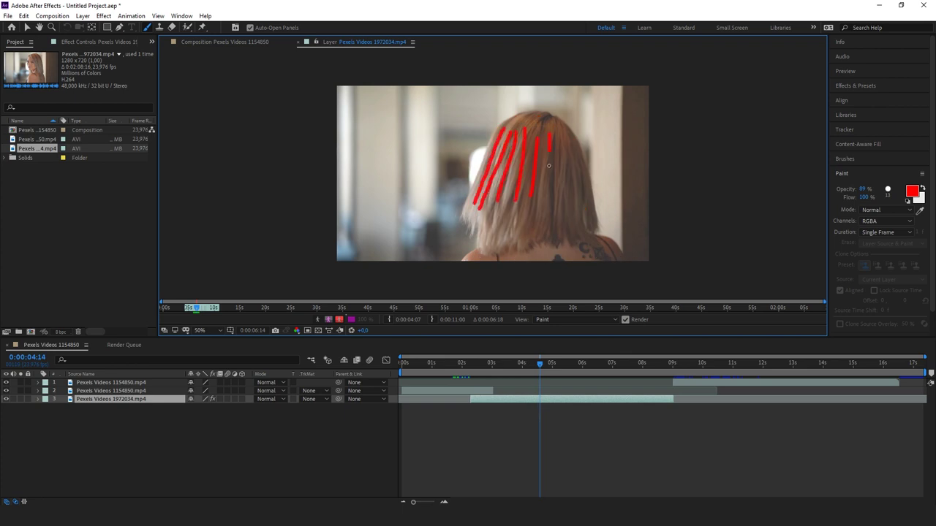
drag(560, 154, 560, 191)
mouse_move(528, 113)
mouse_down()
mouse_move(513, 125)
mouse_move(536, 129)
mouse_up()
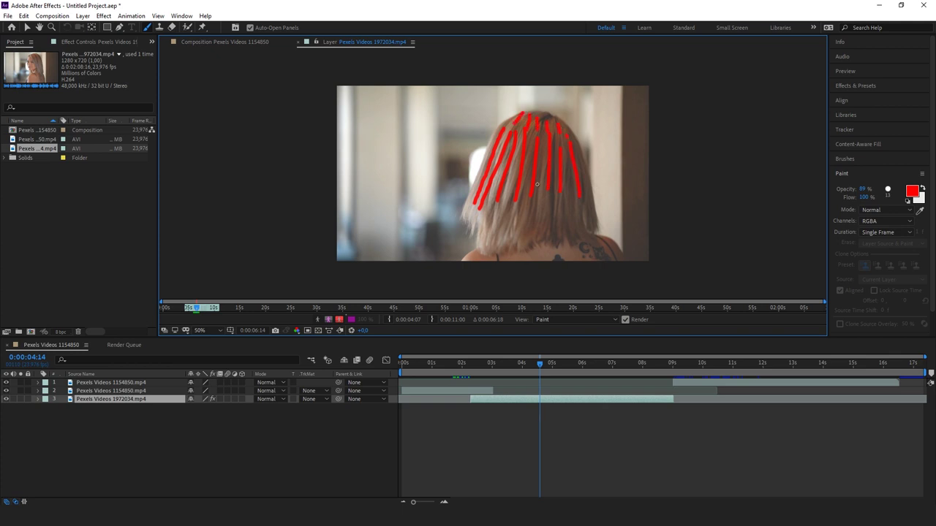
drag(479, 206, 483, 230)
drag(492, 205, 488, 235)
mouse_move(512, 211)
mouse_down()
mouse_move(506, 234)
mouse_move(551, 227)
mouse_up()
drag(565, 199, 565, 219)
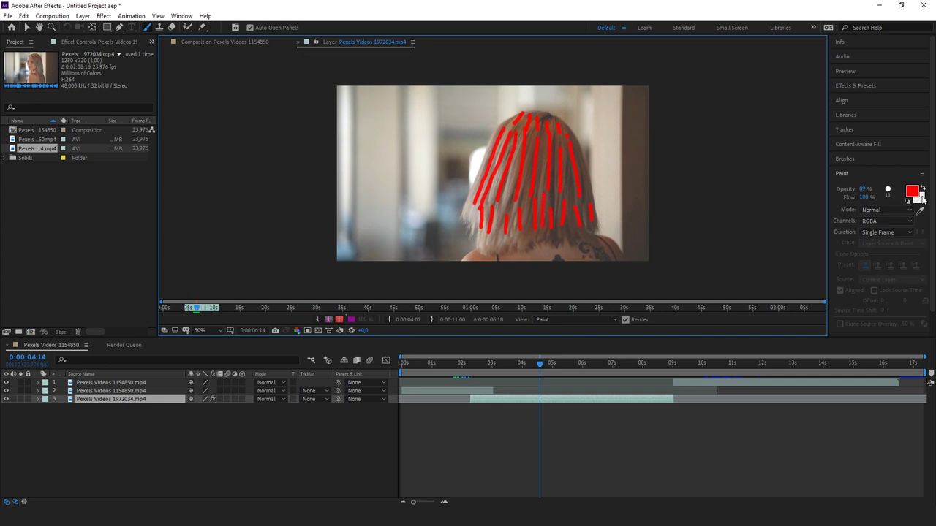
Paint white strokes across the neck and shoulders on the frame at 0:00:04:14.
click(922, 189)
click(922, 189)
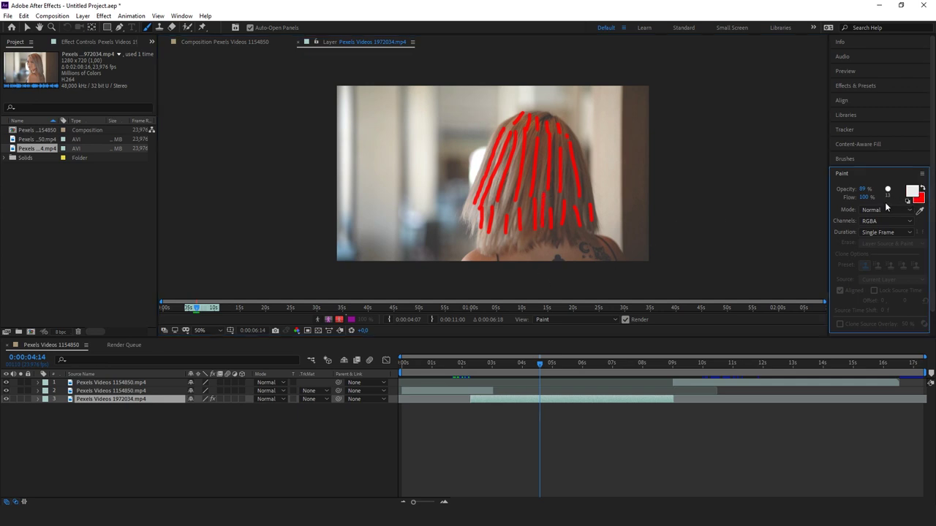
mouse_move(497, 261)
mouse_down()
mouse_move(533, 240)
mouse_move(524, 266)
mouse_move(538, 244)
mouse_move(531, 265)
mouse_move(558, 249)
mouse_move(556, 259)
mouse_move(579, 266)
mouse_move(614, 264)
mouse_move(602, 240)
mouse_move(627, 252)
mouse_up()
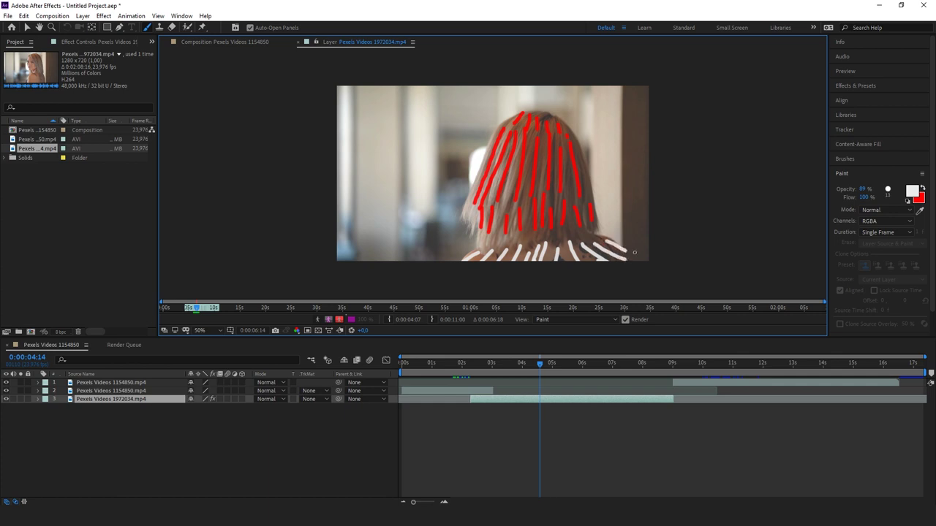
Paint red strokes over the whole hair on the frame at 0:00:04:15 and compare them with the previous frame.
click(922, 188)
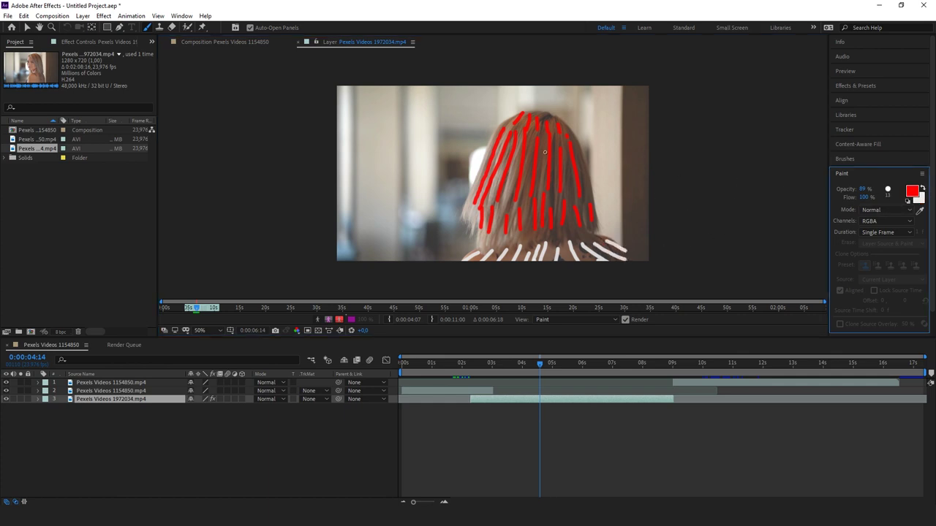
key(Page_Down)
mouse_move(506, 125)
mouse_down()
mouse_move(475, 191)
mouse_move(493, 187)
mouse_move(490, 197)
mouse_move(512, 170)
mouse_move(507, 199)
mouse_up()
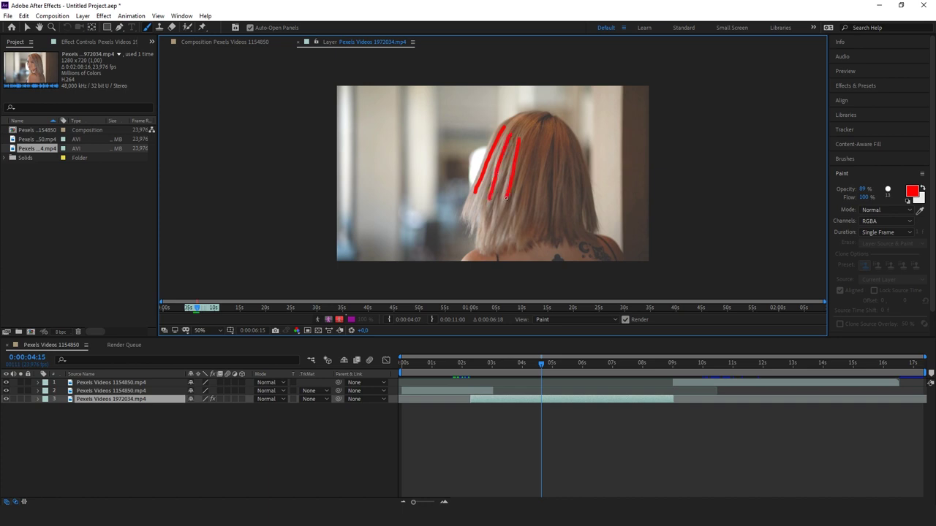
drag(538, 142, 538, 206)
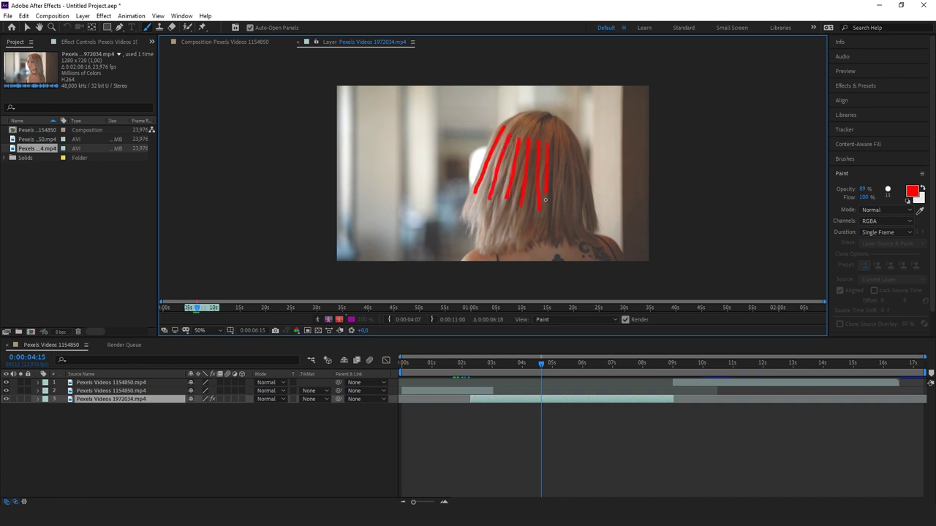
mouse_move(559, 144)
mouse_down()
mouse_move(558, 207)
mouse_move(580, 204)
mouse_up()
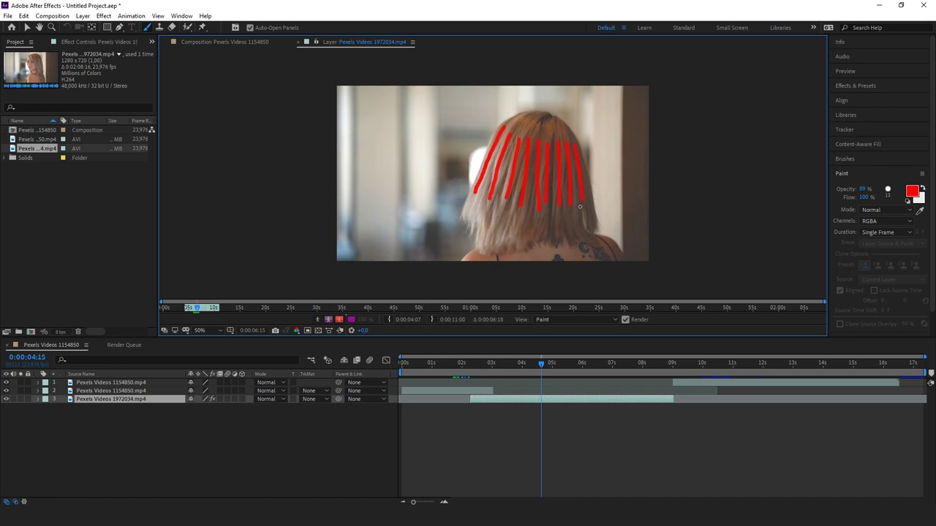
mouse_move(480, 191)
mouse_down()
mouse_move(470, 220)
mouse_move(495, 231)
mouse_move(508, 221)
mouse_move(511, 246)
mouse_up()
mouse_move(548, 209)
mouse_down()
mouse_move(547, 234)
mouse_move(558, 238)
mouse_up()
drag(581, 208, 579, 226)
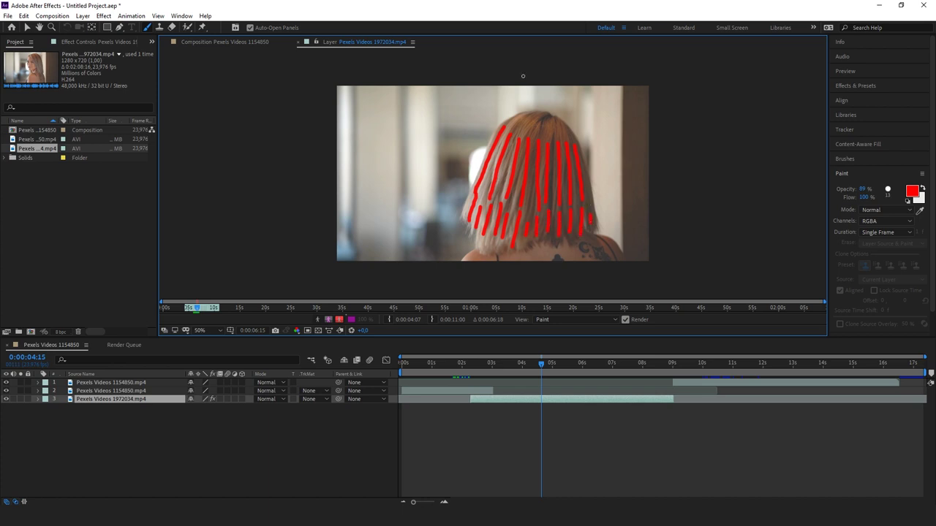
mouse_move(524, 113)
mouse_down()
mouse_move(515, 132)
mouse_move(568, 131)
mouse_up()
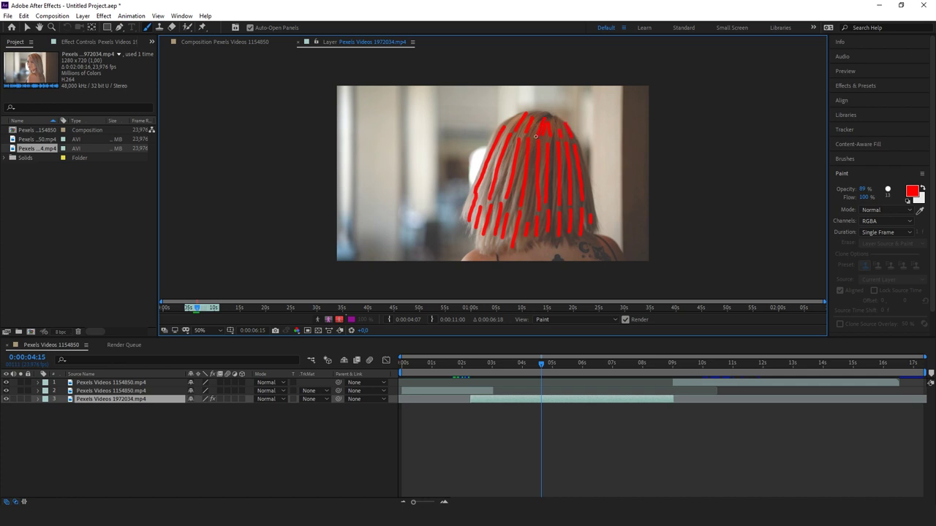
drag(519, 115, 515, 125)
key(Page_Up)
key(Page_Down)
Paint white strokes across the shoulders at 0:00:04:15, switch the brush back to red and check the previous frame.
click(922, 190)
drag(468, 261, 470, 250)
mouse_move(486, 260)
mouse_down()
mouse_move(489, 249)
mouse_move(536, 251)
mouse_up()
mouse_move(545, 249)
mouse_down()
mouse_move(556, 261)
mouse_move(628, 256)
mouse_up()
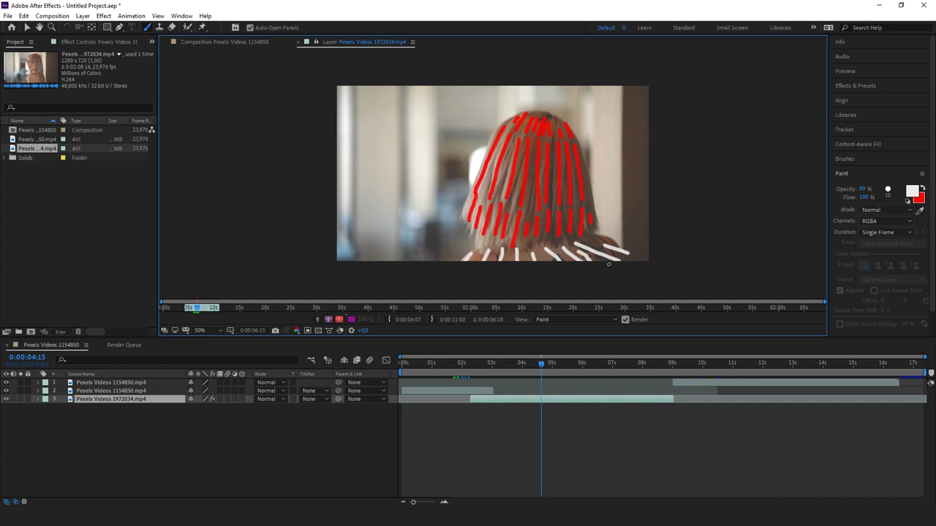
click(923, 189)
key(Page_Up)
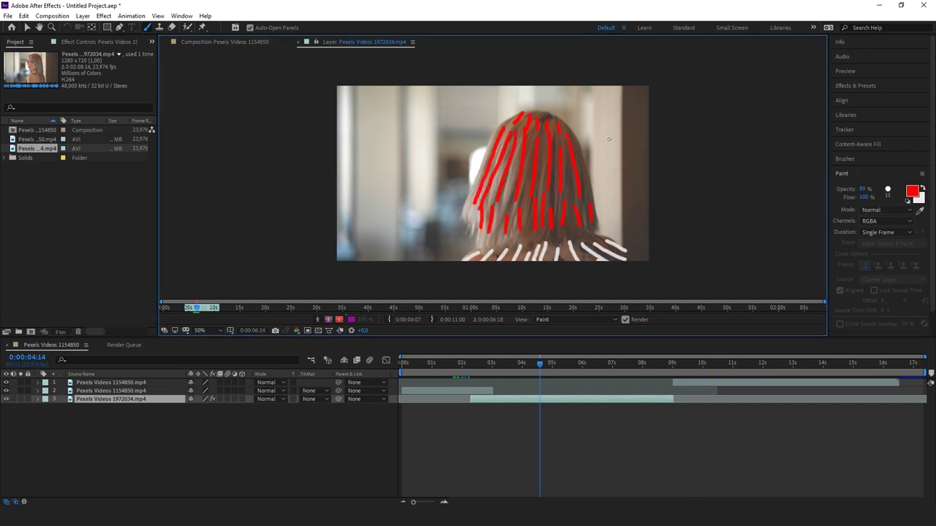
Paint red strokes along the hair's lengths, tips and crown on the frame at 0:00:04:16.
key(Page_Down)
key(Page_Down)
drag(505, 128, 472, 201)
mouse_move(509, 137)
mouse_down()
mouse_move(483, 206)
mouse_move(506, 193)
mouse_move(505, 202)
mouse_up()
mouse_move(526, 143)
mouse_down()
mouse_move(521, 205)
mouse_move(535, 202)
mouse_up()
drag(551, 141, 548, 198)
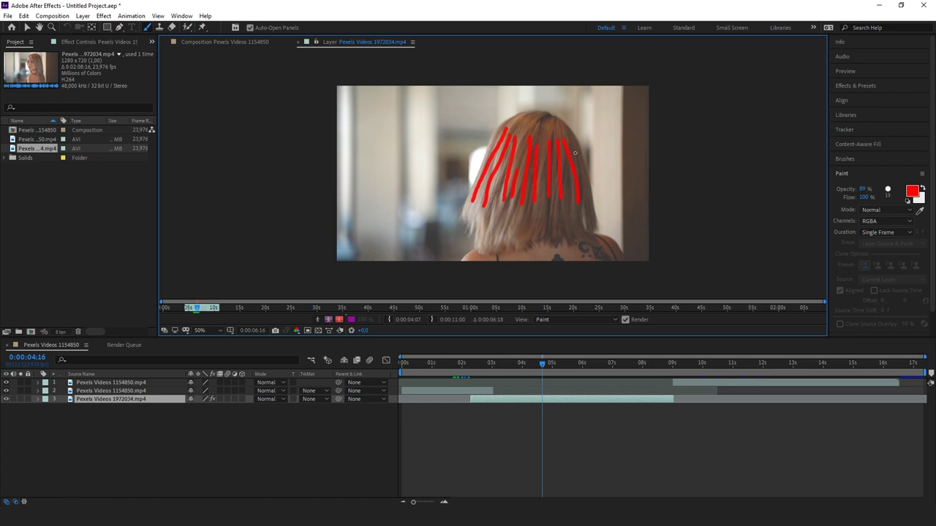
drag(575, 153, 581, 192)
mouse_move(475, 206)
mouse_down()
mouse_move(468, 225)
mouse_move(505, 239)
mouse_up()
mouse_move(524, 208)
mouse_down()
mouse_move(522, 234)
mouse_move(588, 216)
mouse_up()
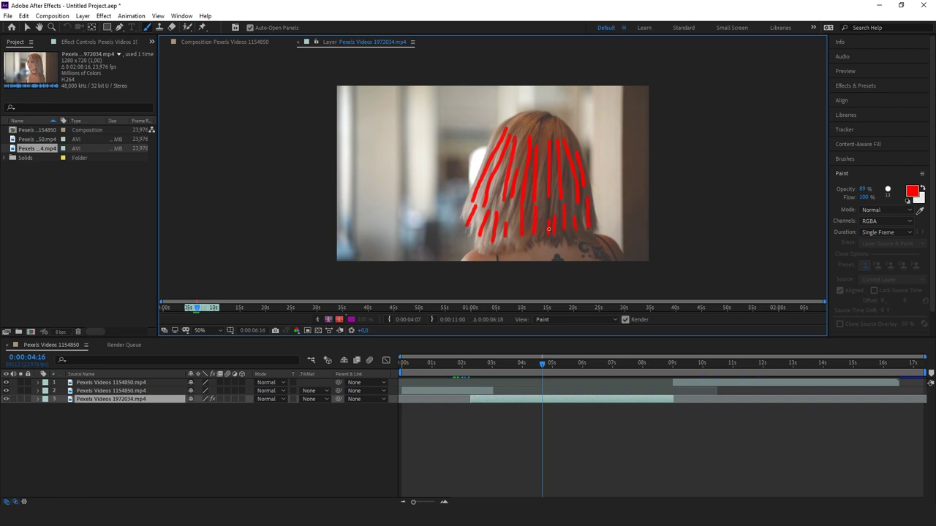
drag(509, 205, 509, 233)
mouse_move(516, 130)
mouse_down()
mouse_move(530, 116)
mouse_move(540, 130)
mouse_up()
Play back the hand-drawn stroke animation from 0:00:03:18 and scrub through the painted frames to 0:00:04:12.
key(Page_Down)
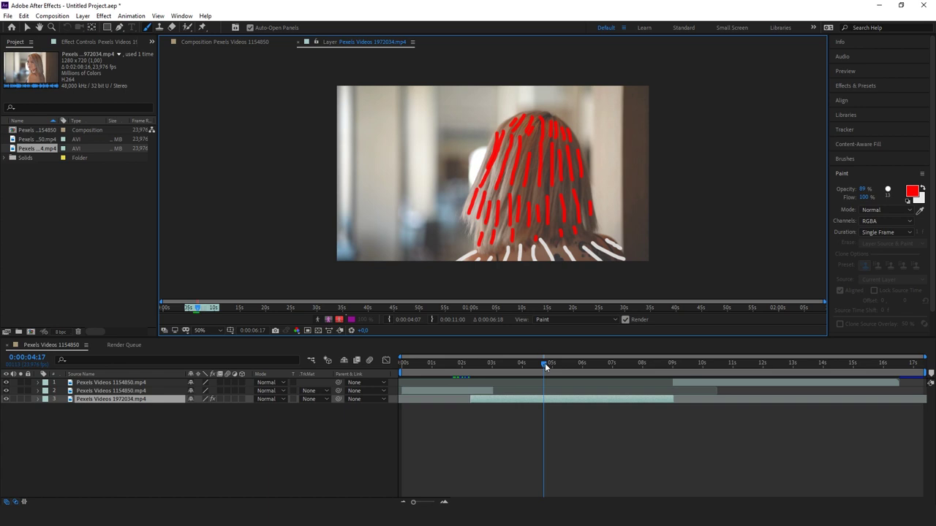
drag(543, 364, 515, 367)
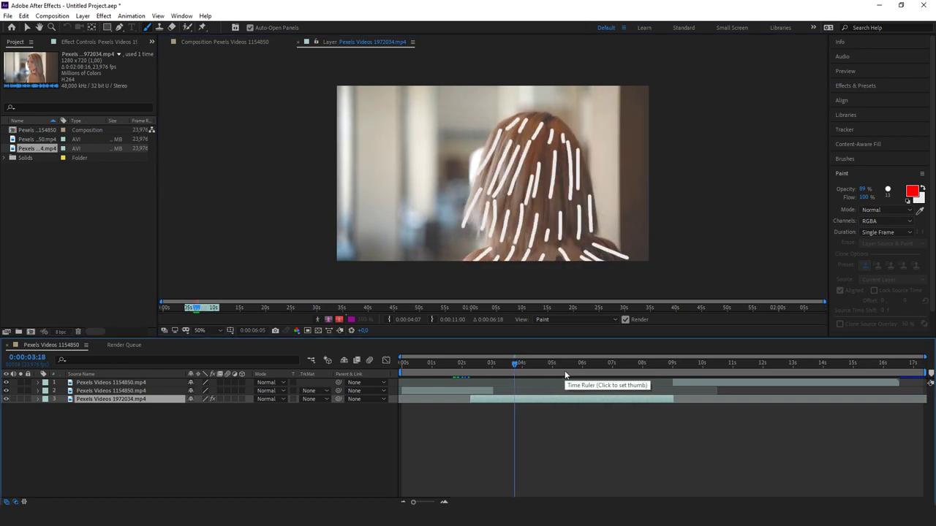
key(space)
key(space)
drag(555, 361, 538, 362)
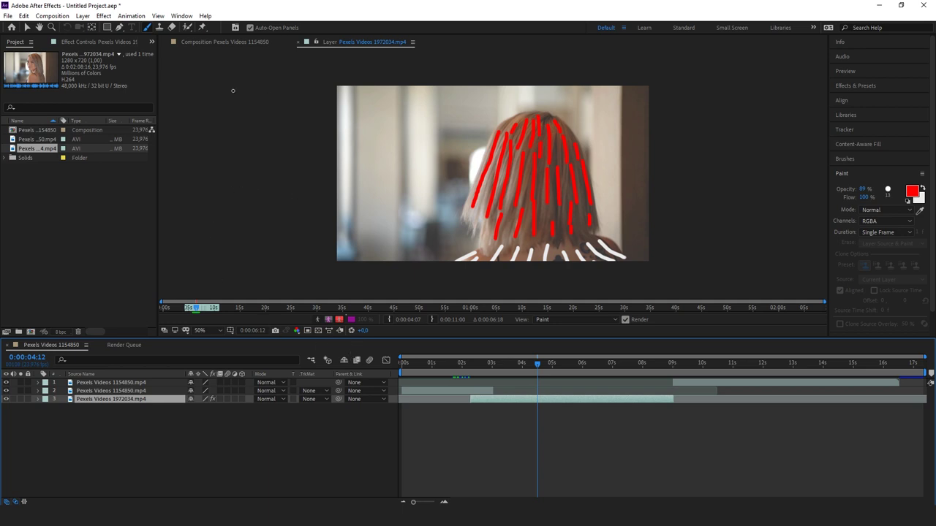
Return to the Pexels Videos 1154850 composition view and add a black solid above the Pexels Videos 1972034.mp4 layer.
click(214, 42)
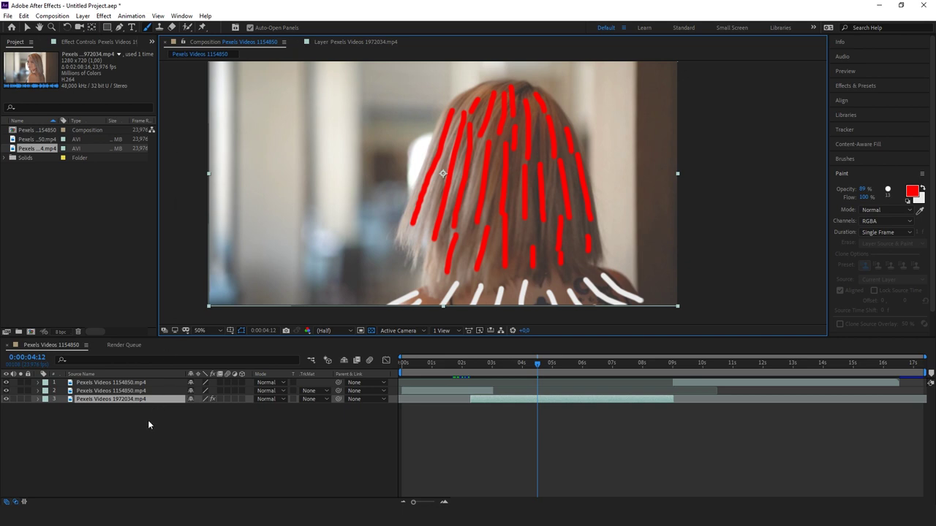
right_click(103, 407)
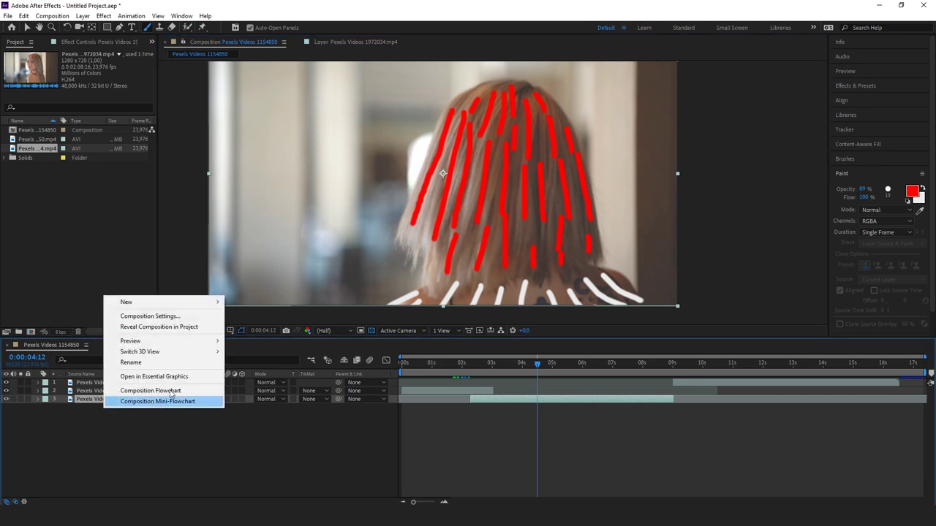
mouse_move(155, 305)
click(254, 329)
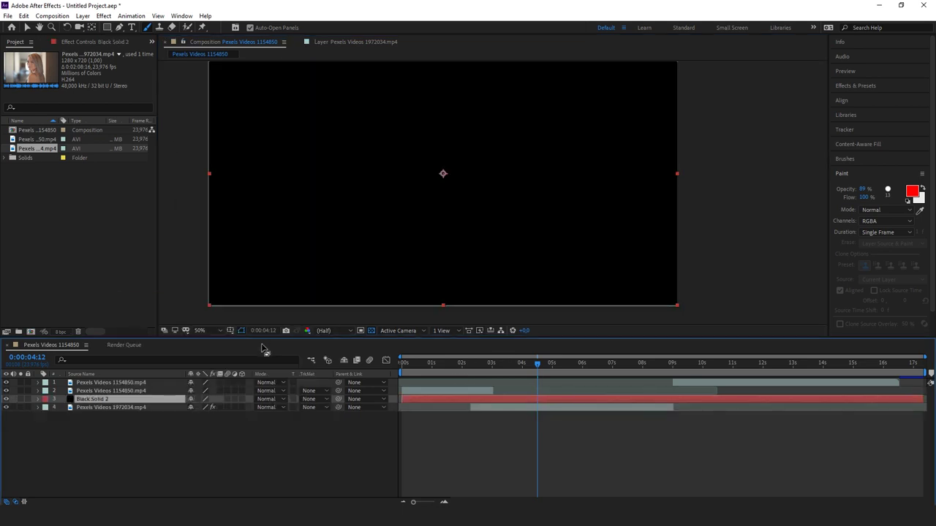
Copy the Paint effect from the Pexels Videos 1972034.mp4 layer onto the Black Solid 2 layer.
click(38, 407)
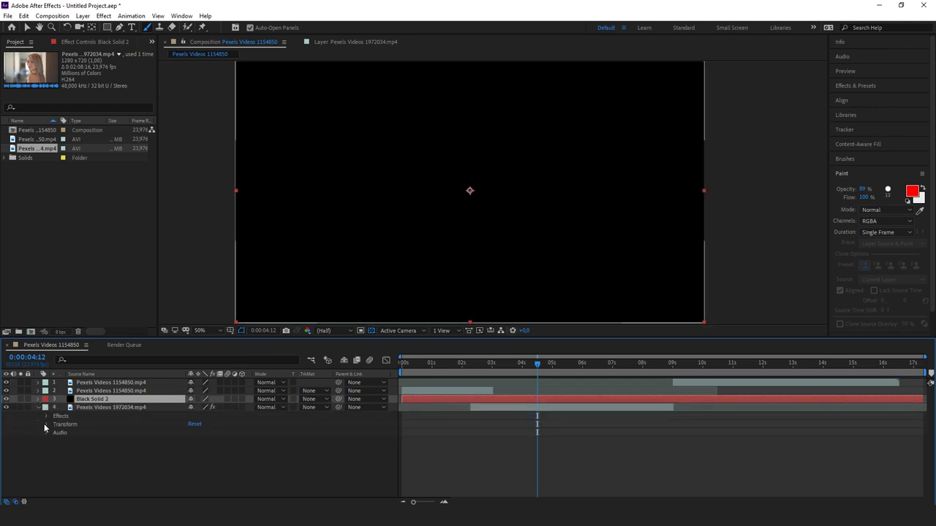
click(46, 416)
click(54, 424)
scroll(58, 430, down, 2)
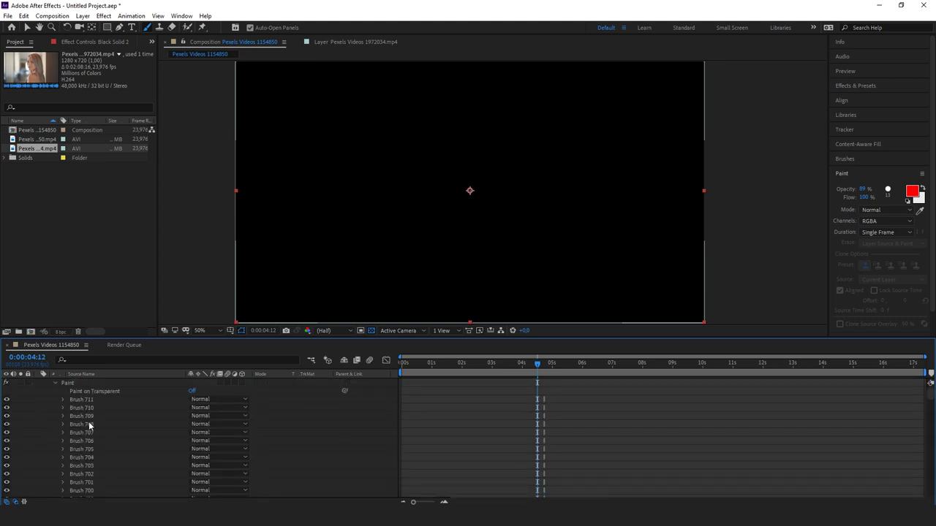
click(55, 384)
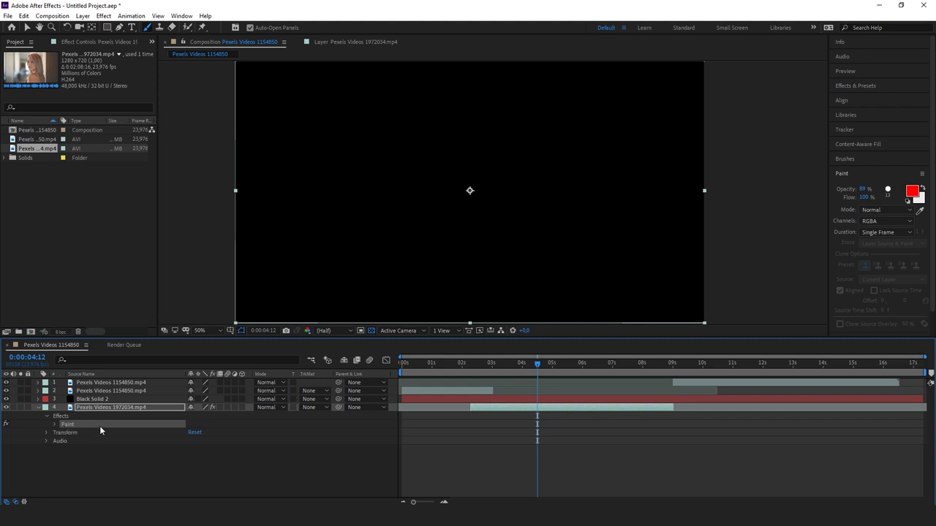
click(83, 400)
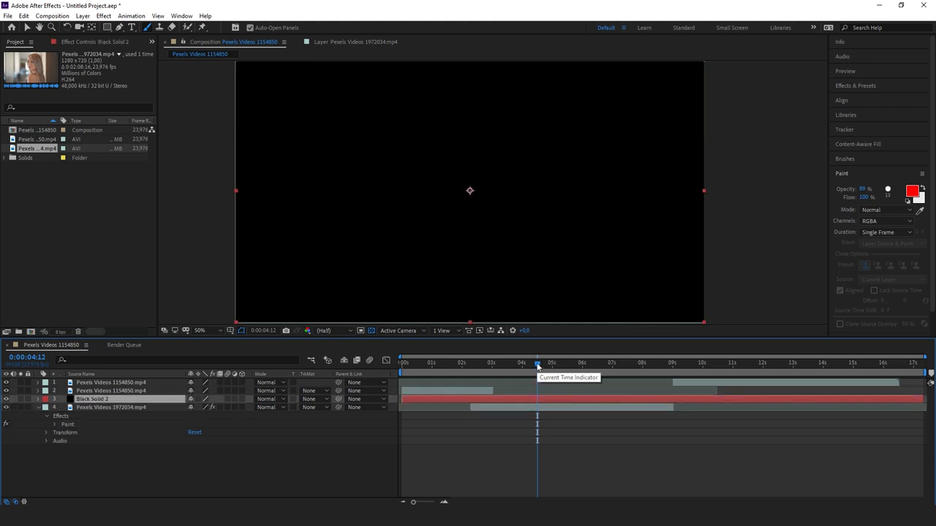
click(39, 399)
click(46, 407)
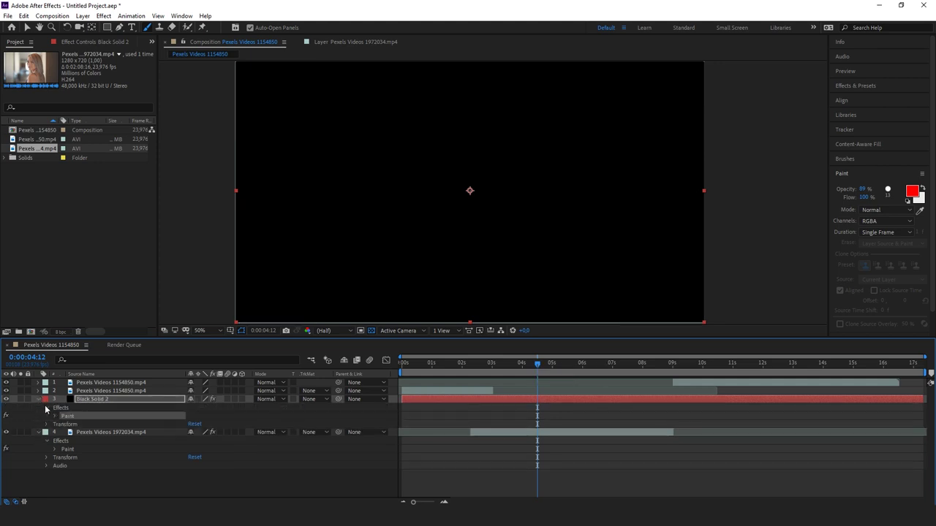
Reveal the brush strokes in Black Solid 2's Paint effect and move the layer earlier until its strokes line up with 0:00:04:12.
click(54, 416)
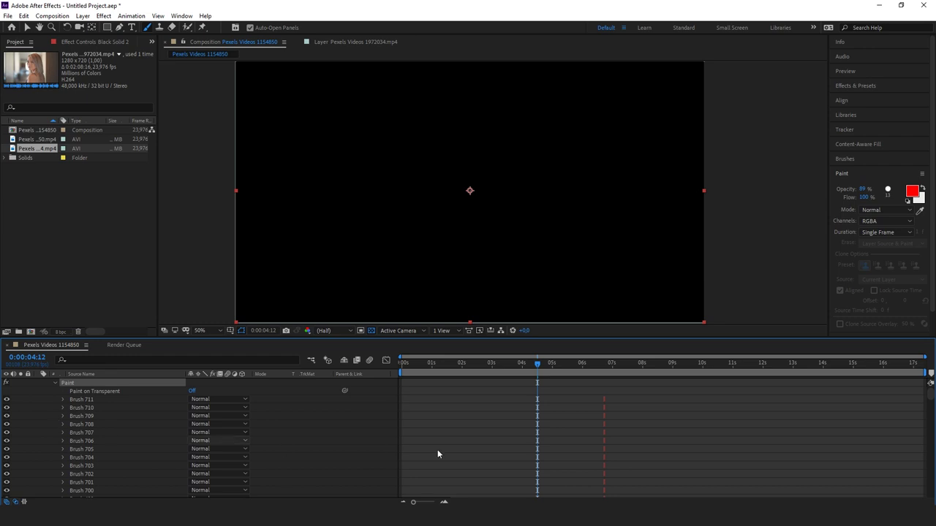
drag(931, 396, 931, 389)
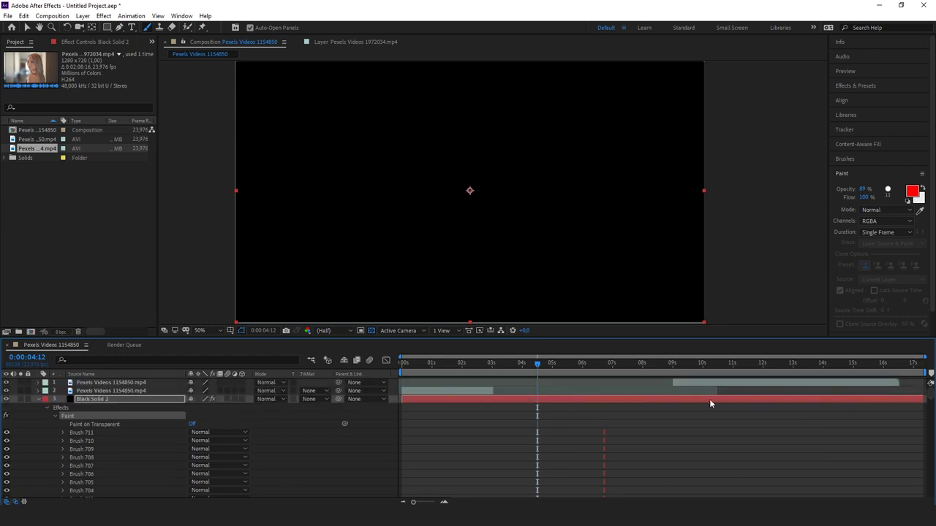
mouse_move(678, 401)
mouse_down()
mouse_move(595, 407)
mouse_move(617, 411)
mouse_up()
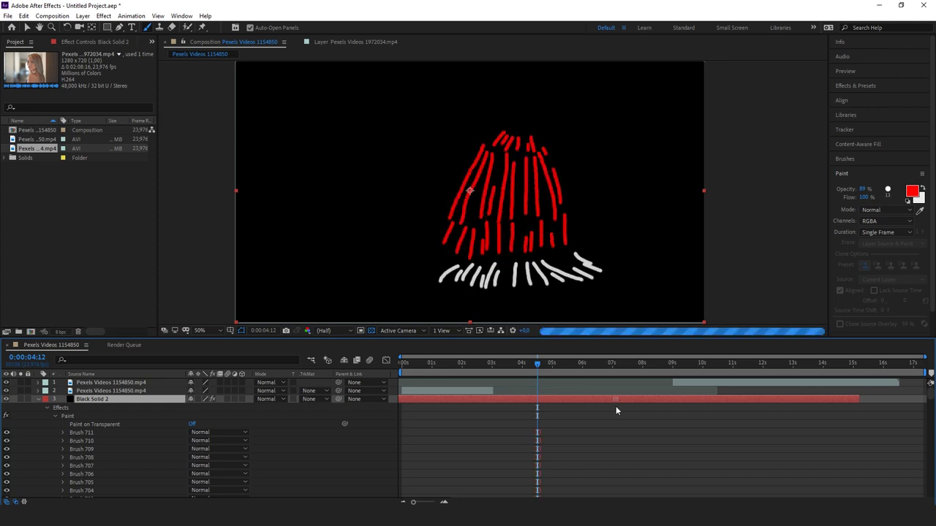
Set Black Solid 2's blending mode to Screen and disable the Paint effect on the Pexels Videos 1972034.mp4 layer.
click(269, 399)
click(330, 204)
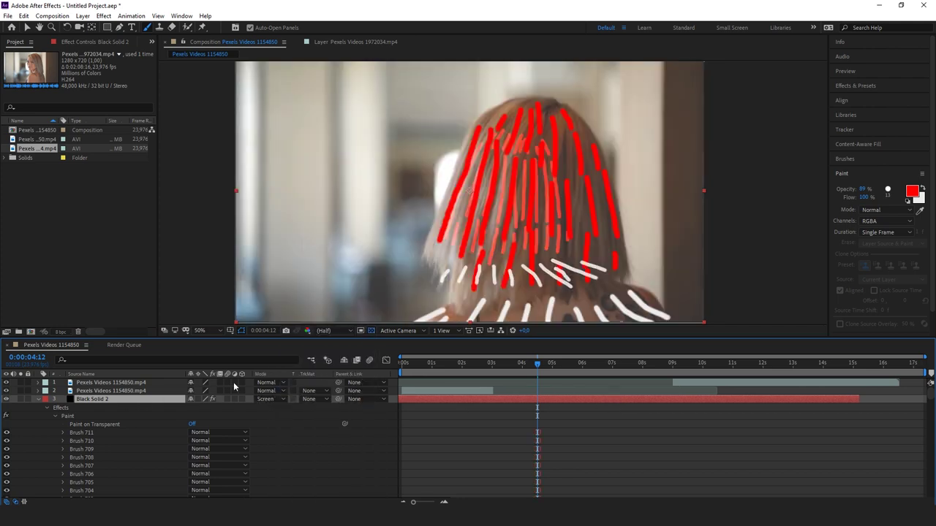
click(37, 399)
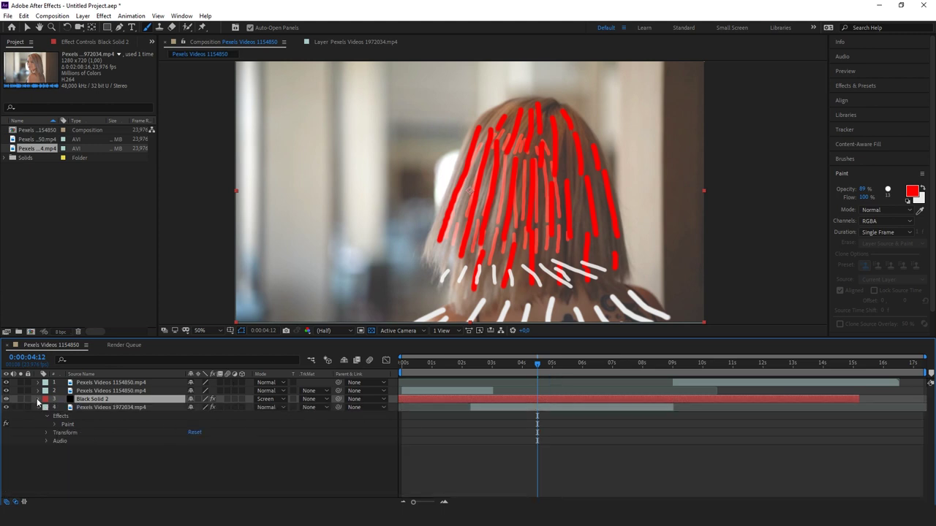
click(7, 425)
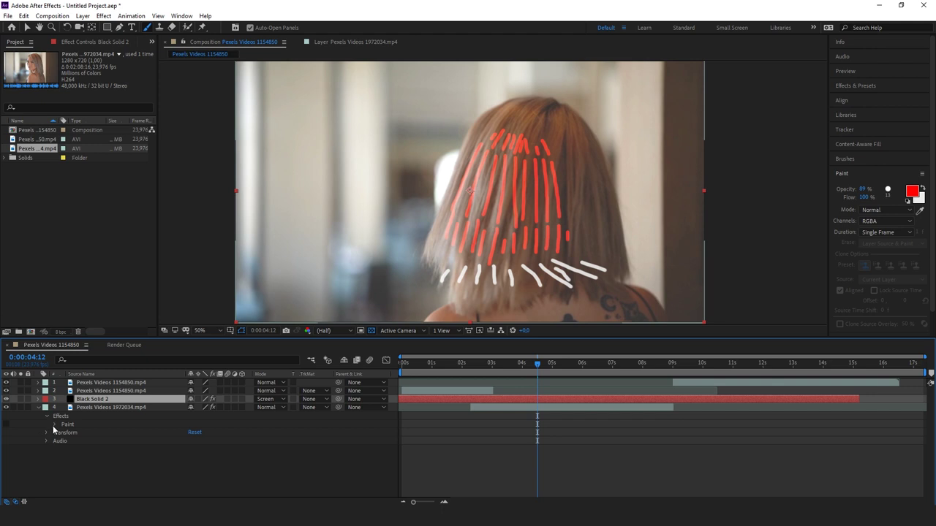
Compare both layers' brush timings and shift Black Solid 2 so its last strokes fall at 0:00:04:17 as in the footage layer.
click(54, 425)
scroll(55, 425, down, 1)
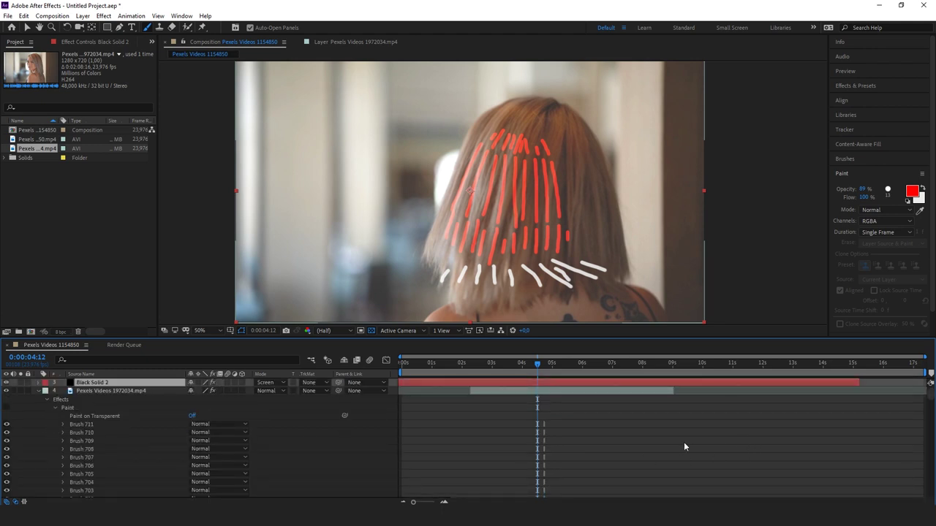
scroll(684, 444, up, 1)
click(39, 400)
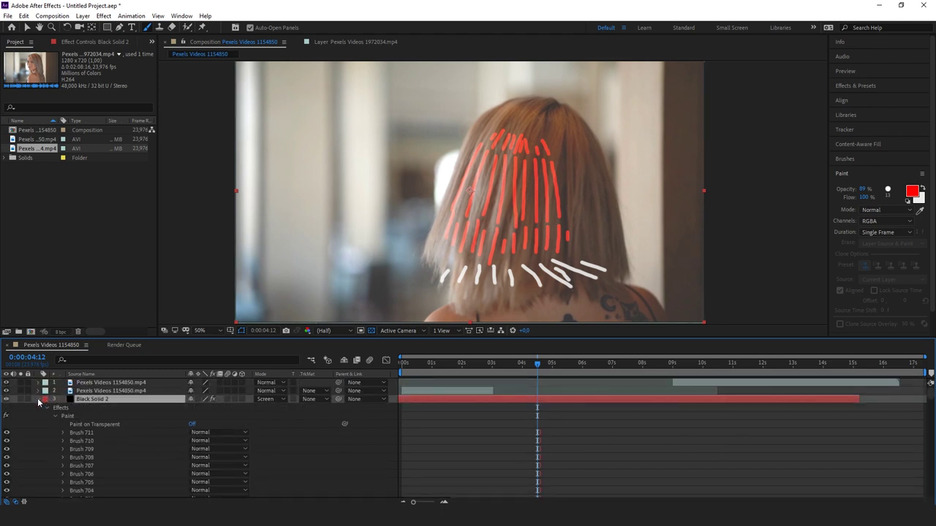
scroll(40, 401, down, 1)
scroll(639, 431, down, 10)
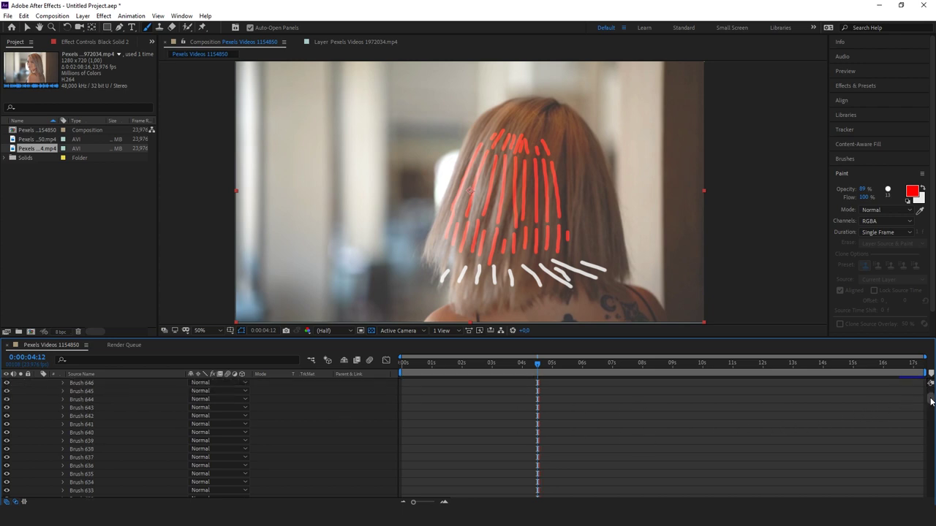
mouse_move(929, 398)
mouse_down()
mouse_move(926, 457)
mouse_move(926, 448)
mouse_up()
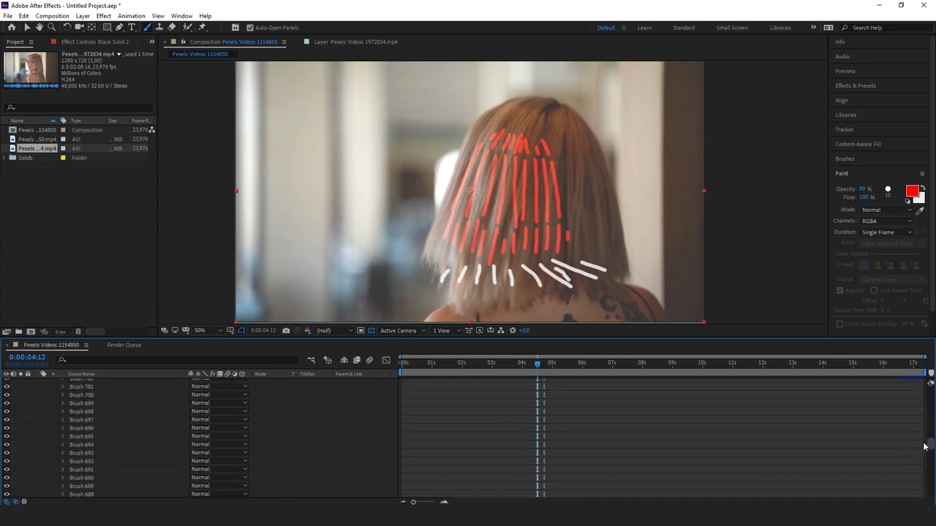
drag(701, 453, 931, 440)
scroll(931, 443, down, 2)
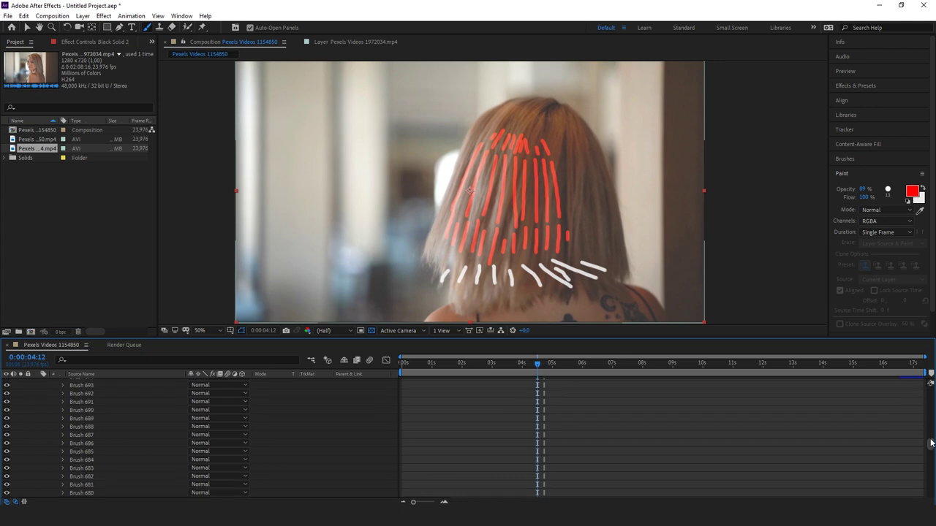
scroll(931, 443, up, 2)
scroll(931, 443, up, 4)
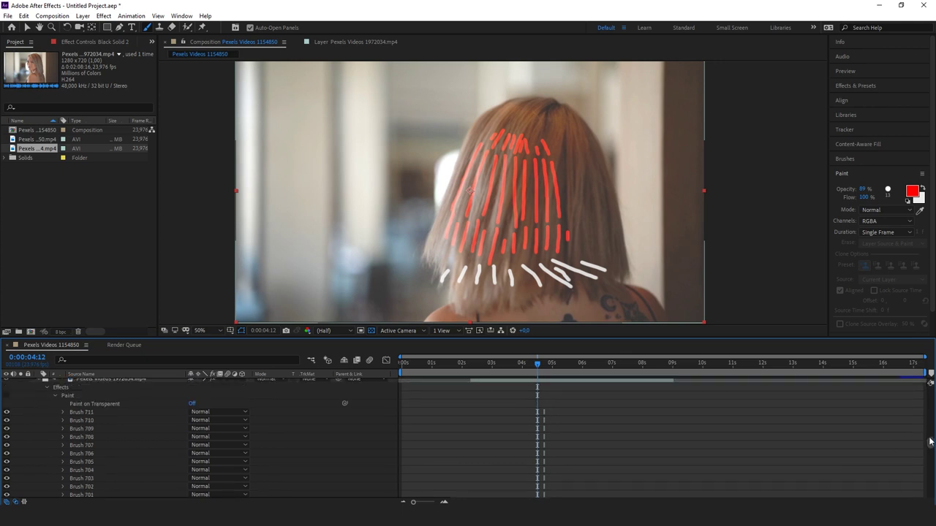
drag(538, 365, 544, 368)
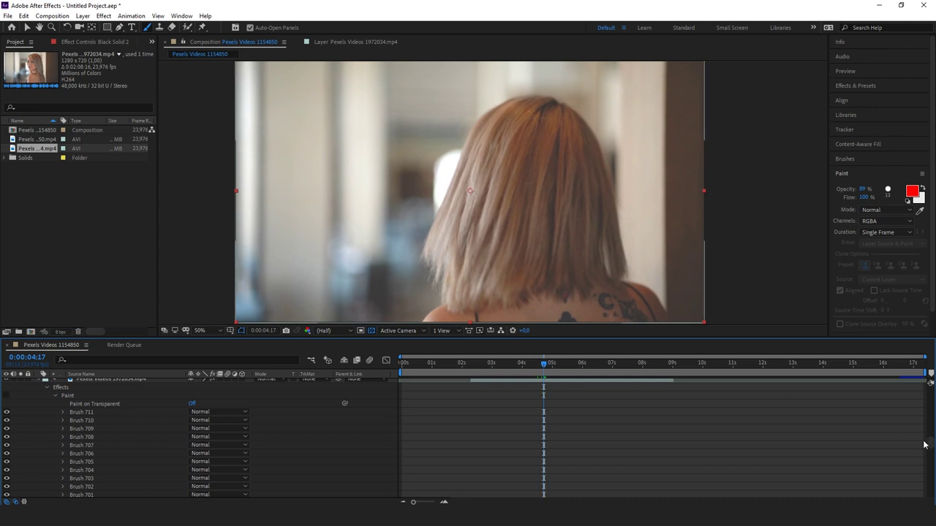
scroll(924, 445, up, 5)
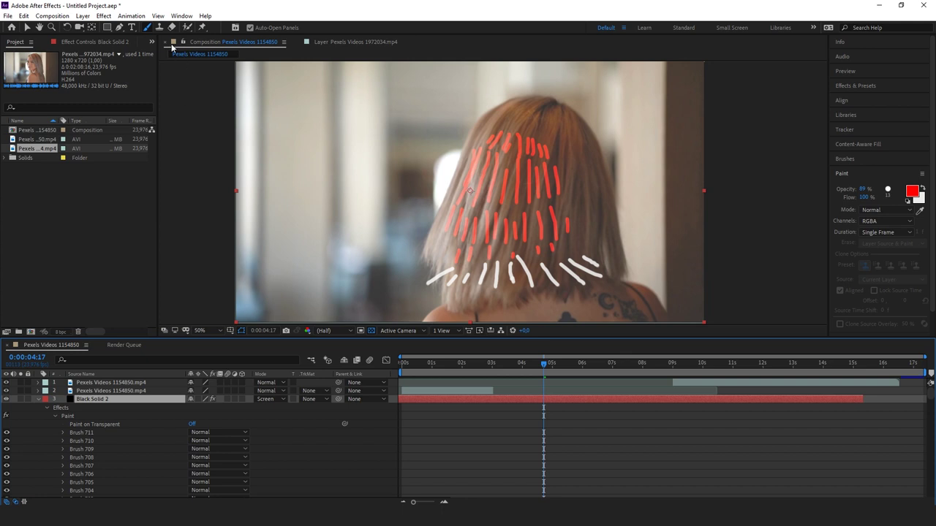
Scale Black Solid 2 up beyond the frame until its strokes cover the woman's hair and shoulders.
key(comma)
key(comma)
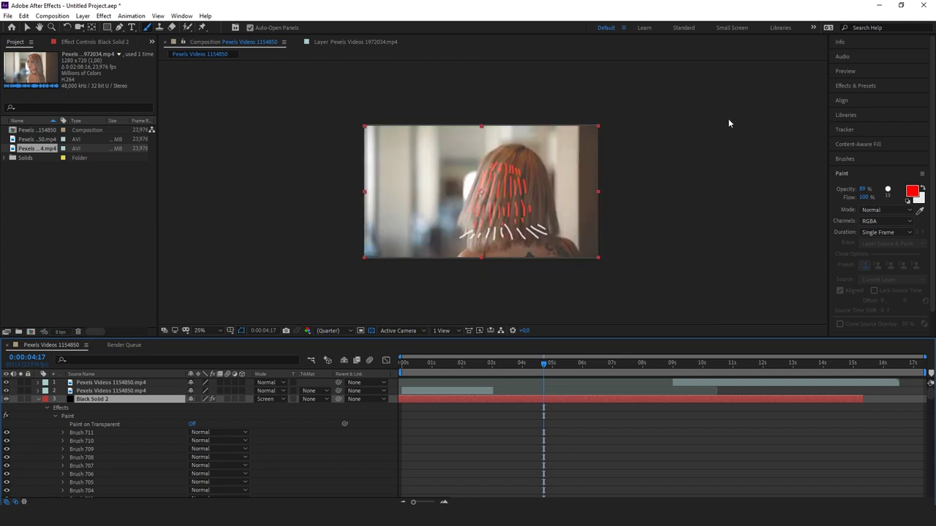
click(608, 123)
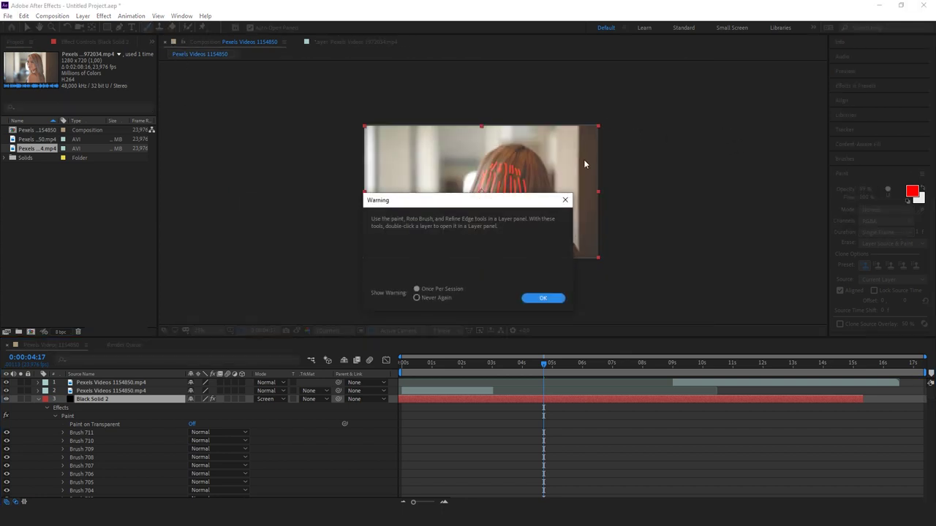
click(544, 299)
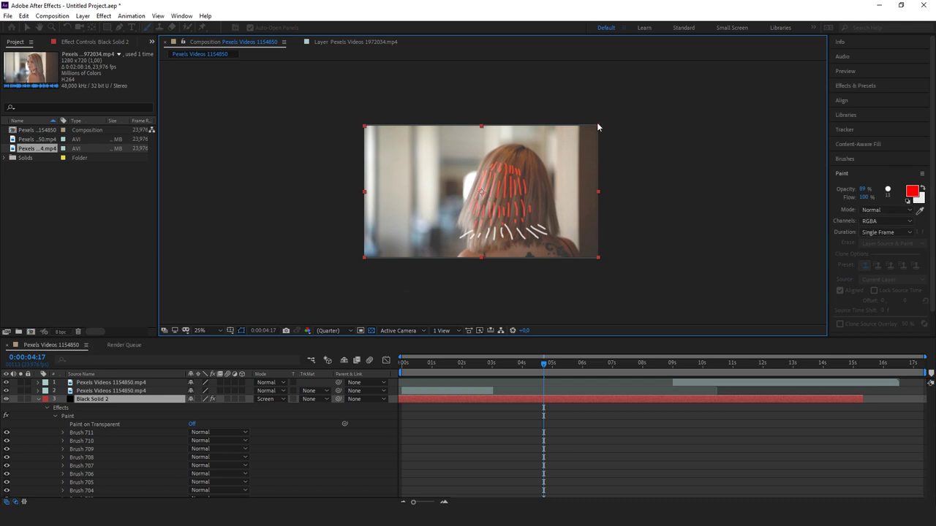
drag(598, 125, 658, 94)
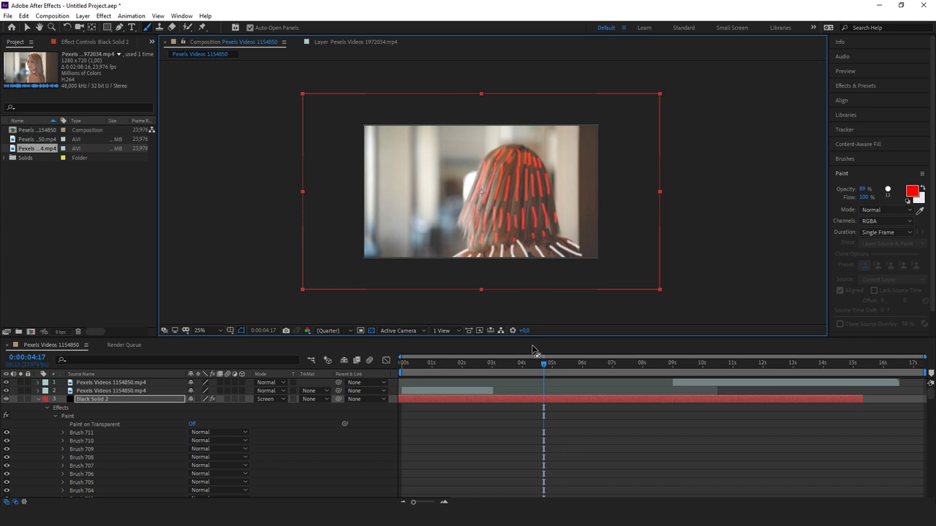
Play back the strokes over the footage, collapse the layer properties and go to the painted frame at 0:00:04:01.
drag(542, 364, 510, 368)
key(space)
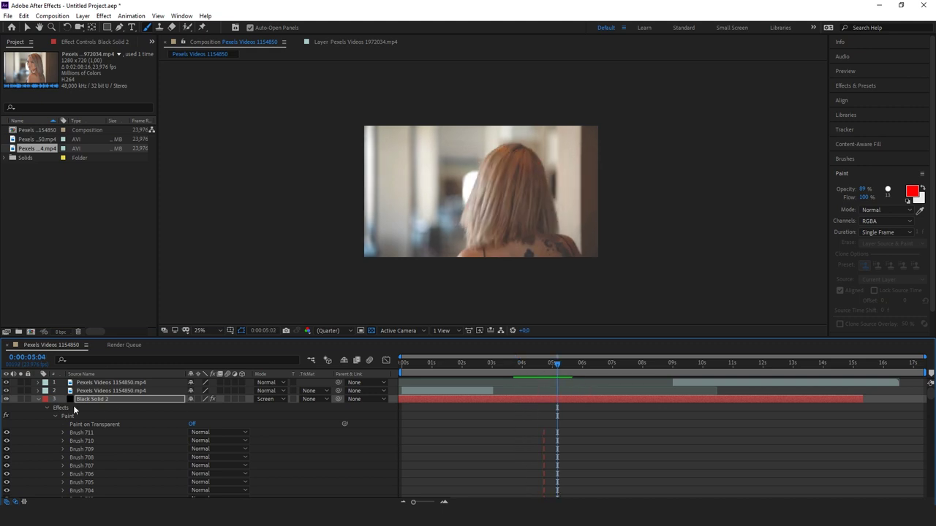
key(v)
key(ctrl+b)
click(41, 407)
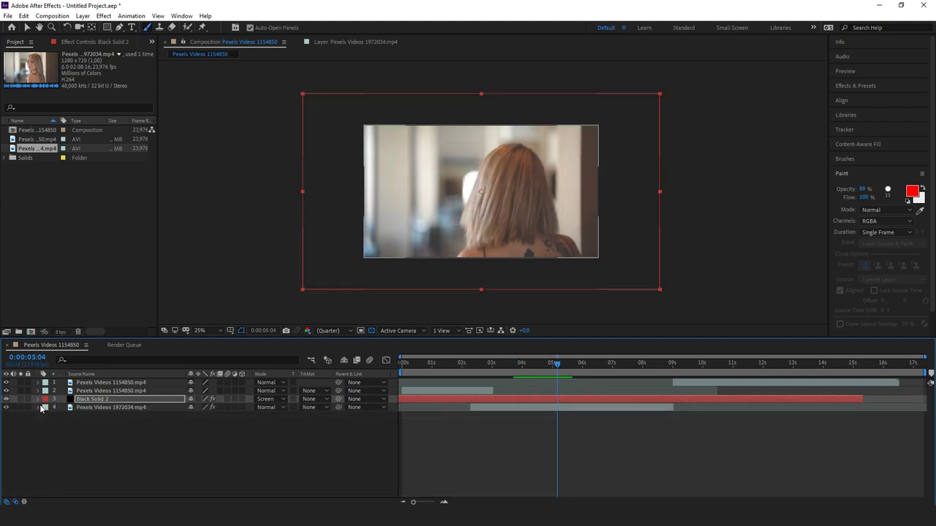
click(172, 443)
drag(547, 365, 522, 365)
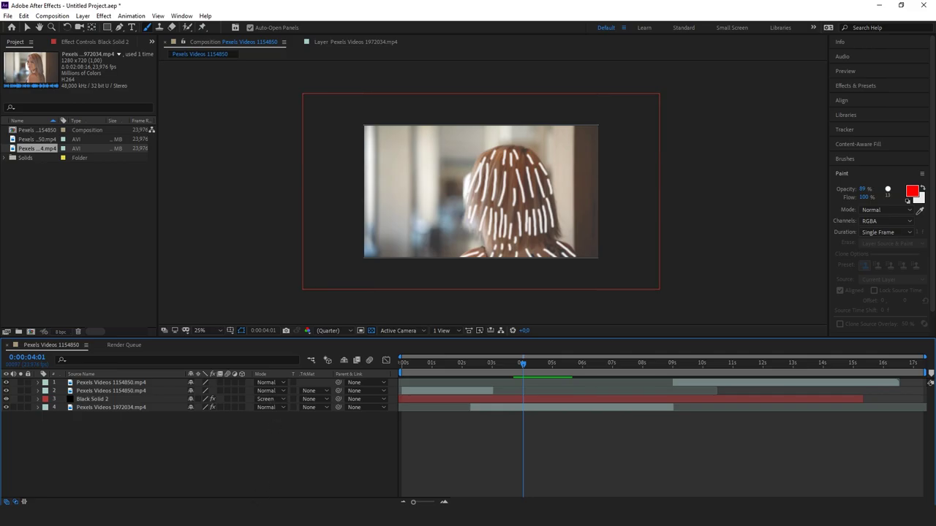
Check the MARKUL — СЕРПАНТИН reference video on YouTube, return to After Effects and set Black Solid 2's blending mode to Normal.
click(269, 515)
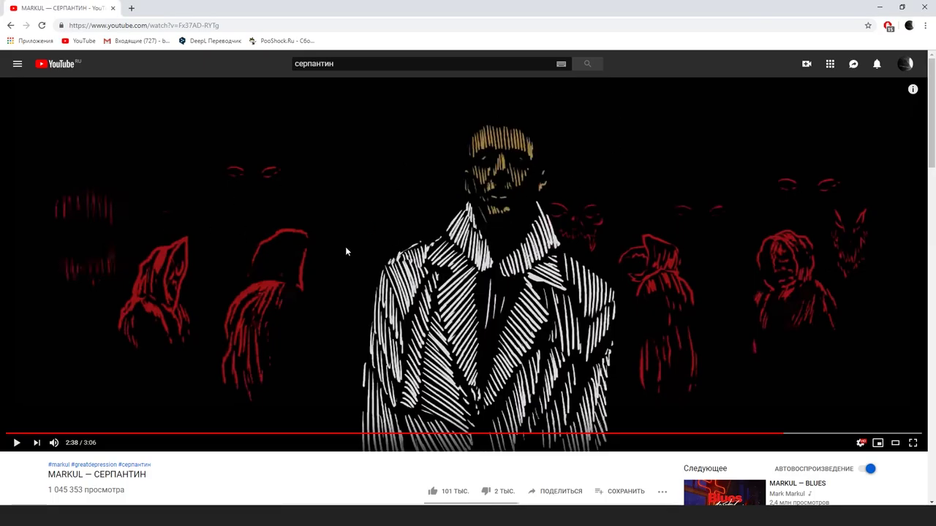
click(371, 514)
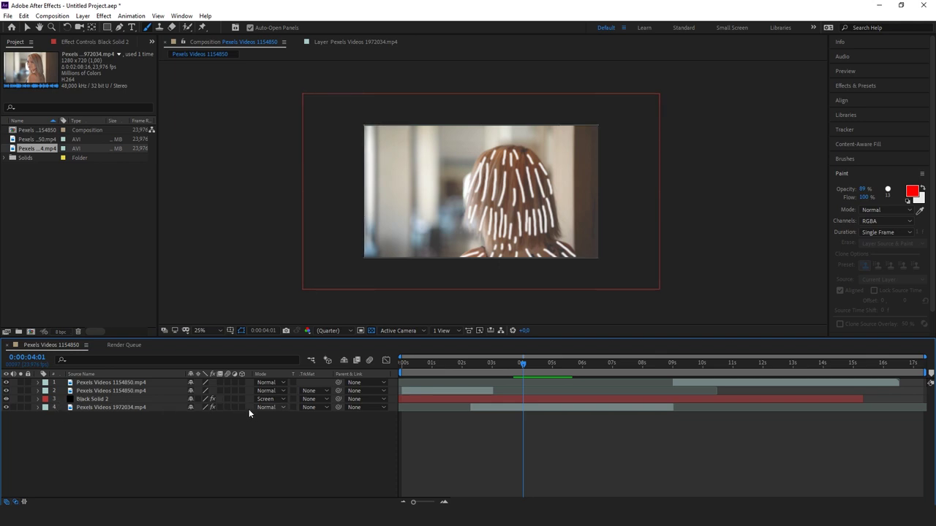
click(265, 399)
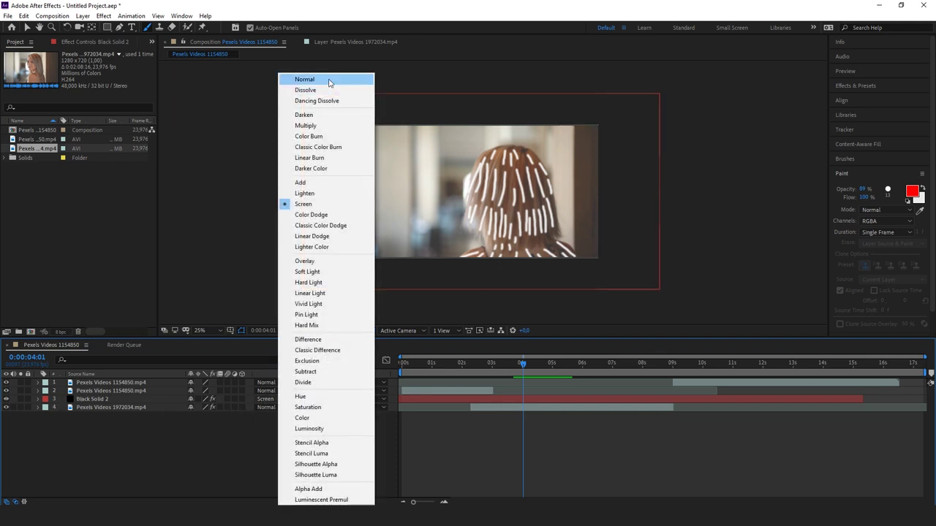
click(328, 81)
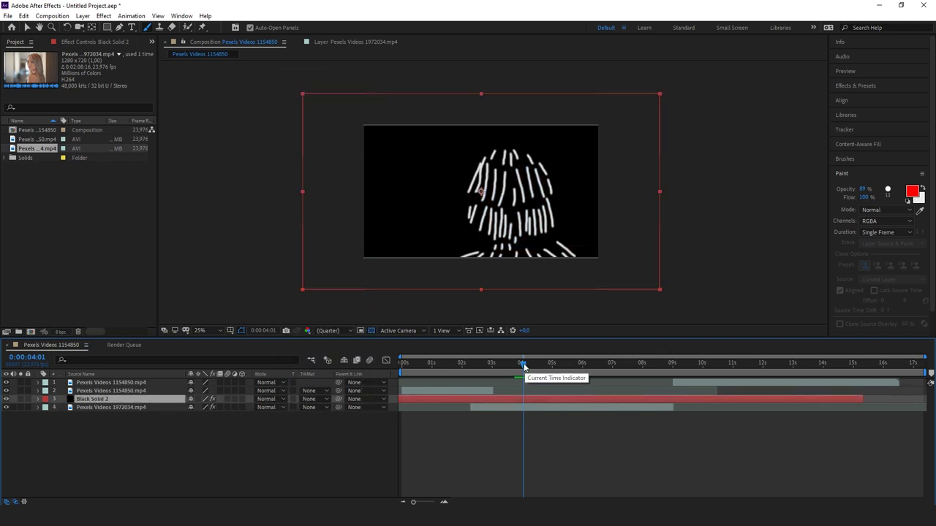
Split Black Solid 2 at 0:00:03:22 and 0:00:04:18, delete the pieces before and after, and check the frame at 0:00:04:01.
drag(523, 367, 521, 368)
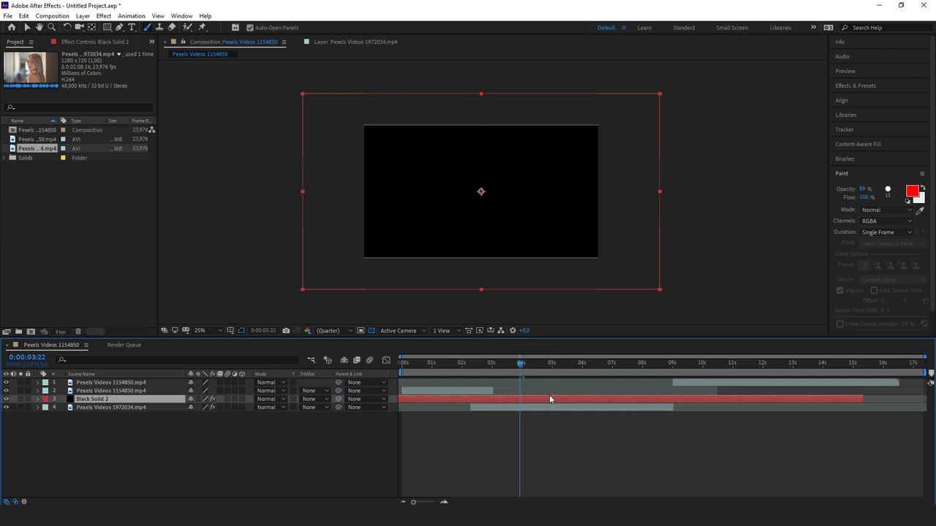
key(ctrl+shift+d)
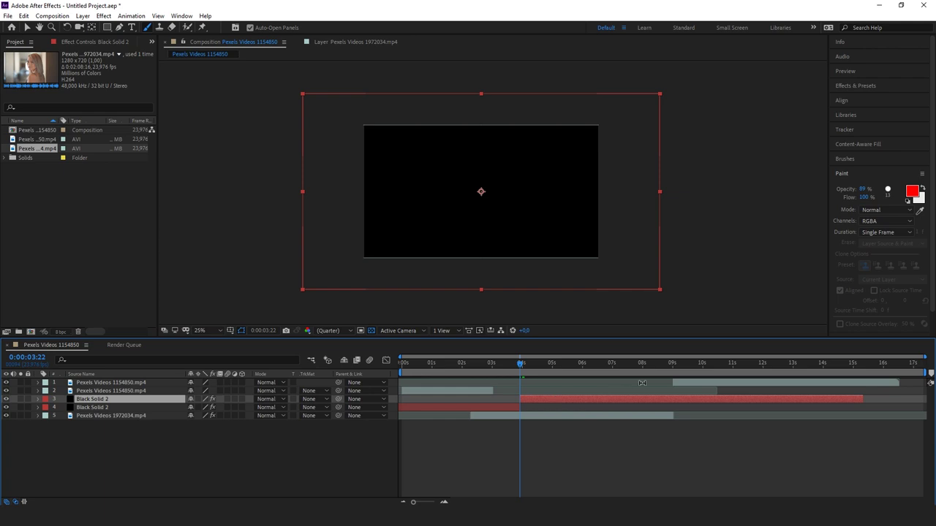
drag(525, 366, 545, 364)
key(ctrl+shift+d)
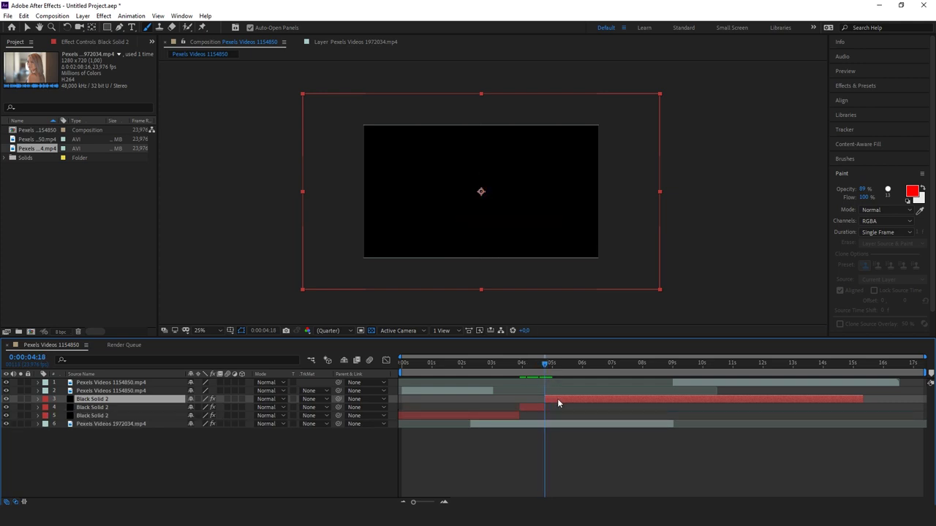
key(Delete)
click(506, 406)
key(Delete)
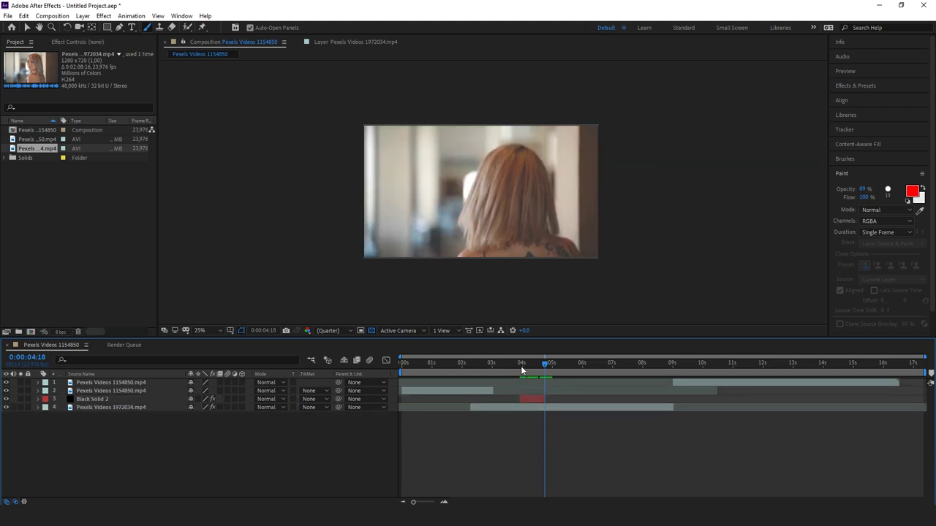
click(520, 366)
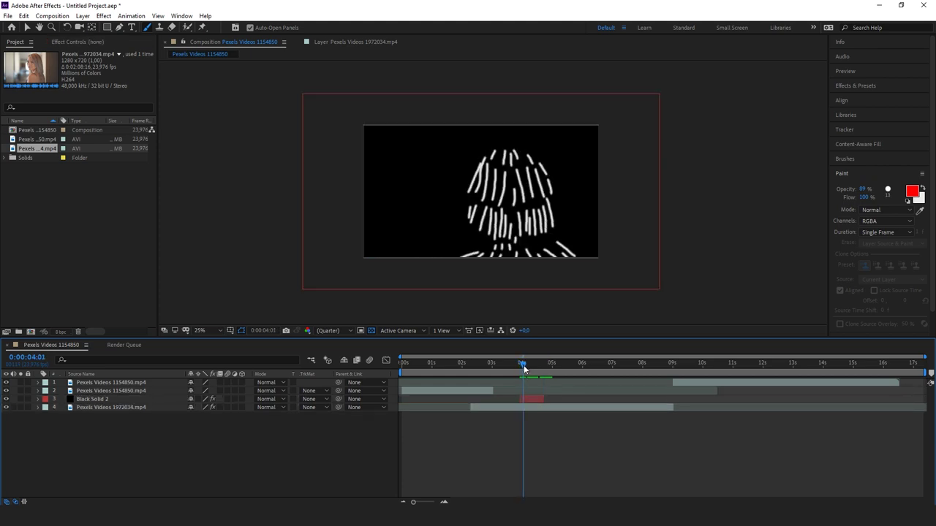
Trim the start of Black Solid 2 to 0:00:03:23.
drag(523, 365, 521, 365)
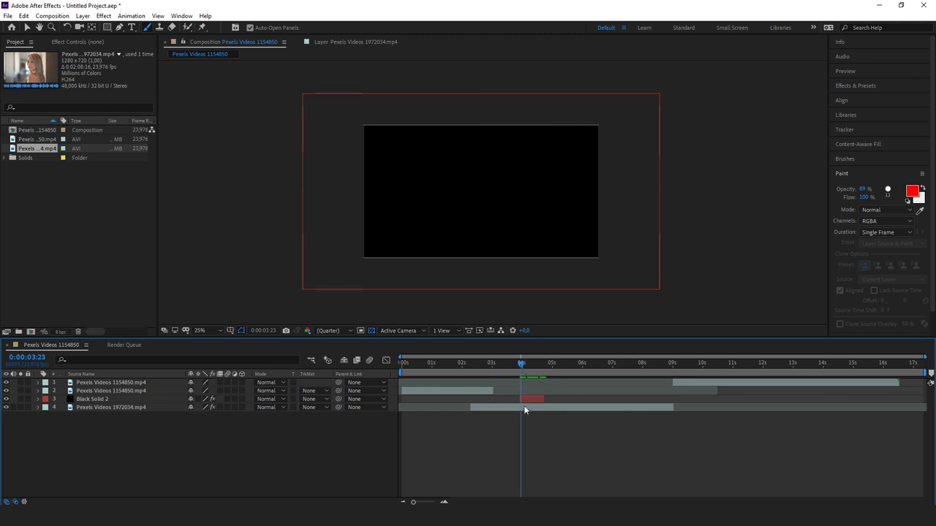
drag(413, 502, 434, 502)
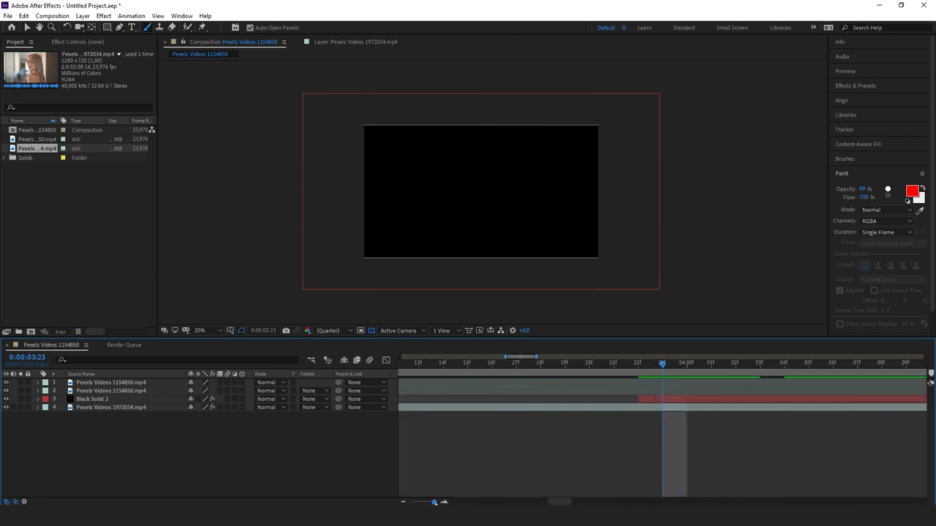
drag(639, 398, 656, 398)
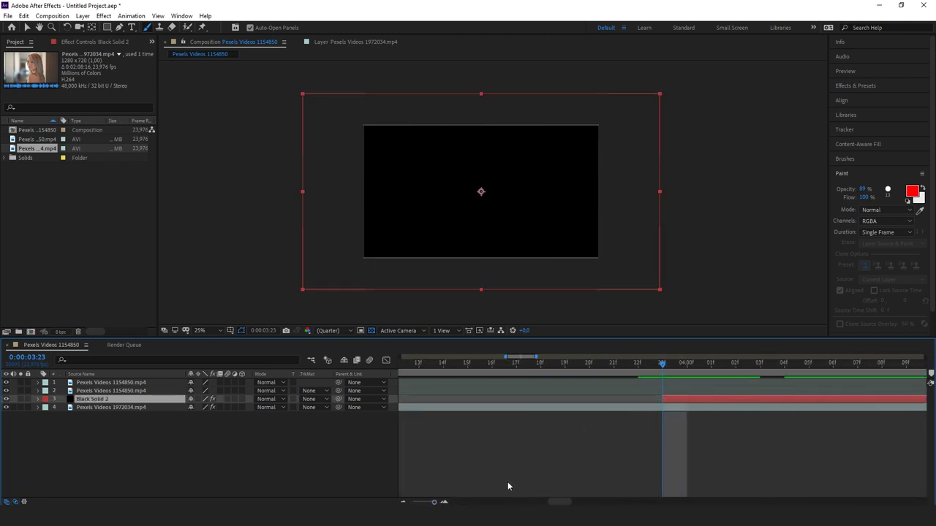
drag(435, 502, 419, 502)
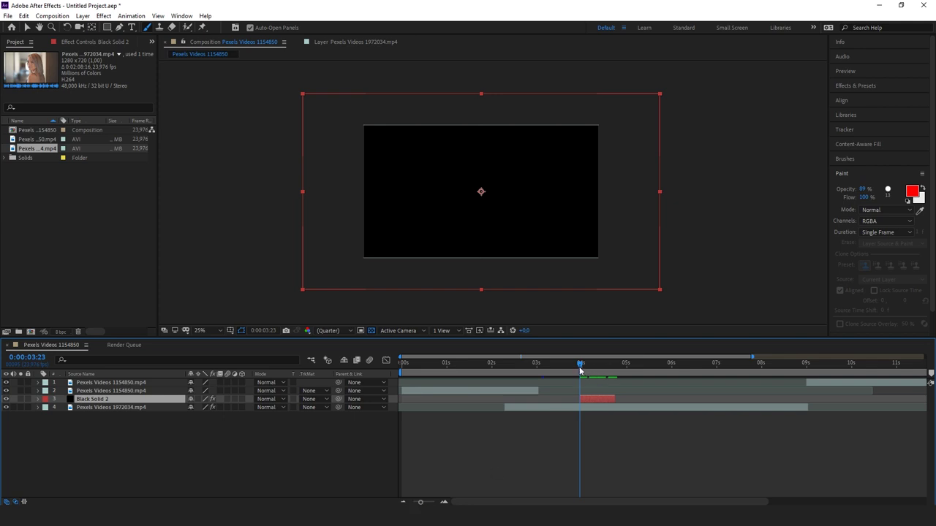
Preview the painted strokes over the footage, starting just before Black Solid 2 begins.
drag(580, 370, 571, 366)
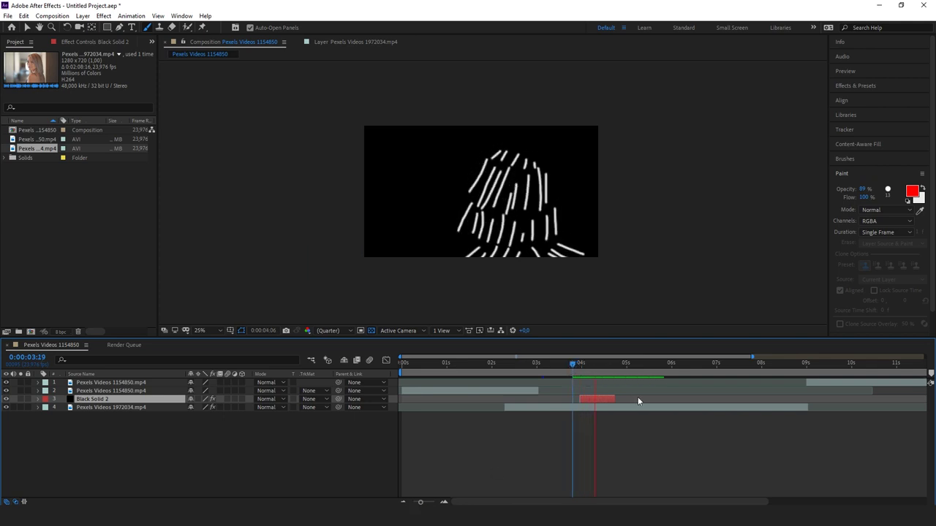
click(578, 369)
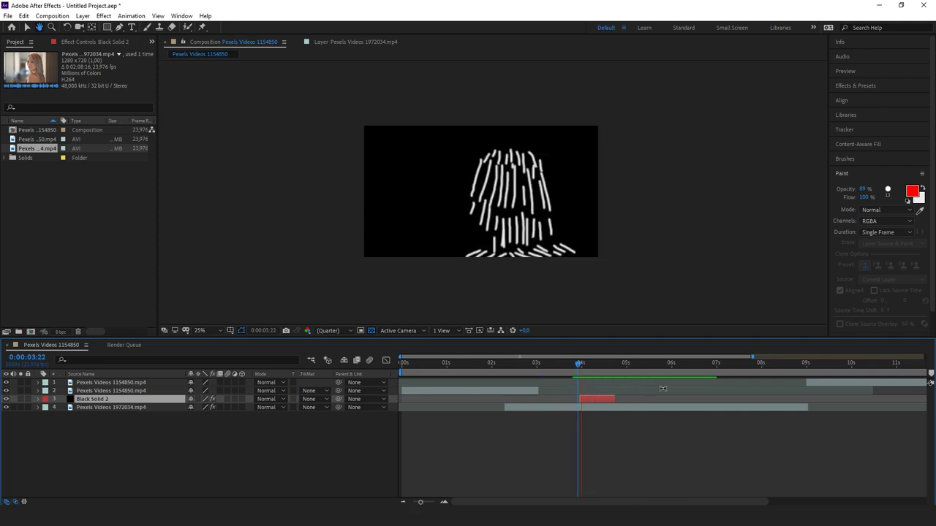
key(space)
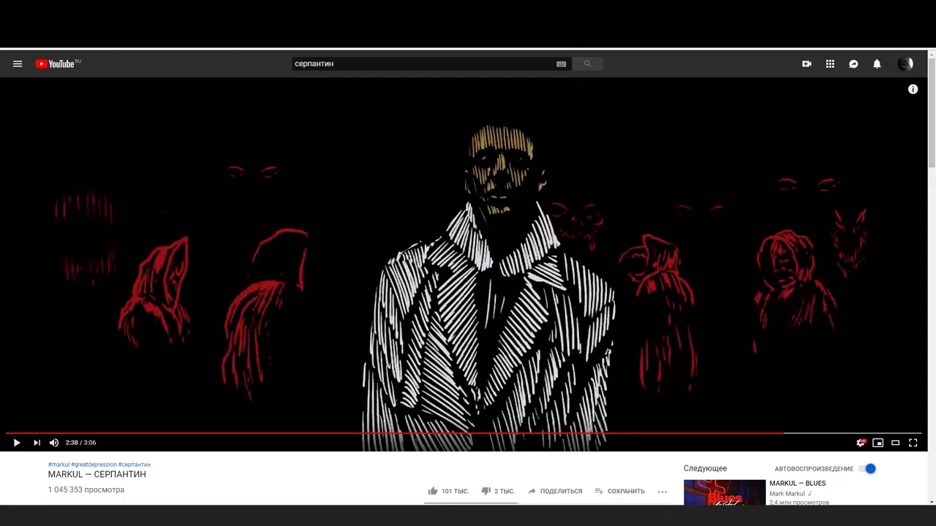
Replay the drawn-stroke scene from about 2:36 in the MARKUL — СЕРПАНТИН reference video on YouTube.
click(777, 435)
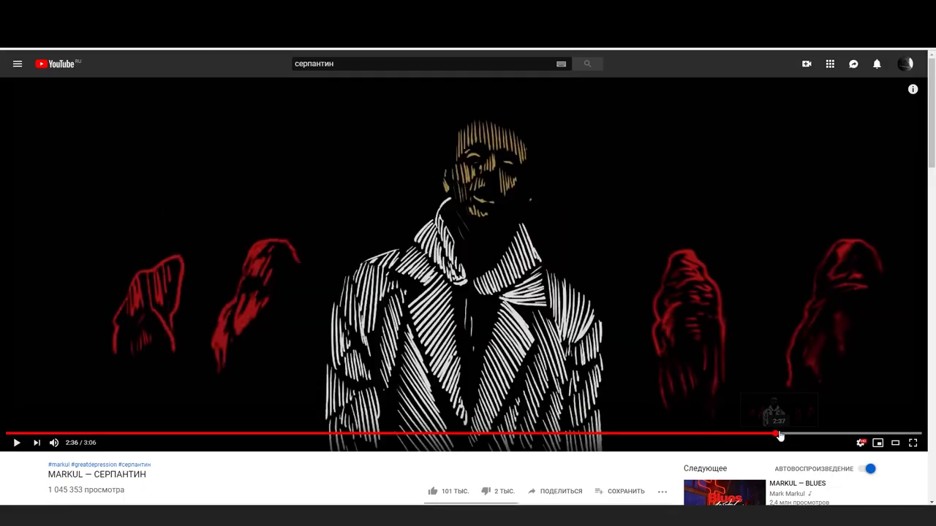
key(space)
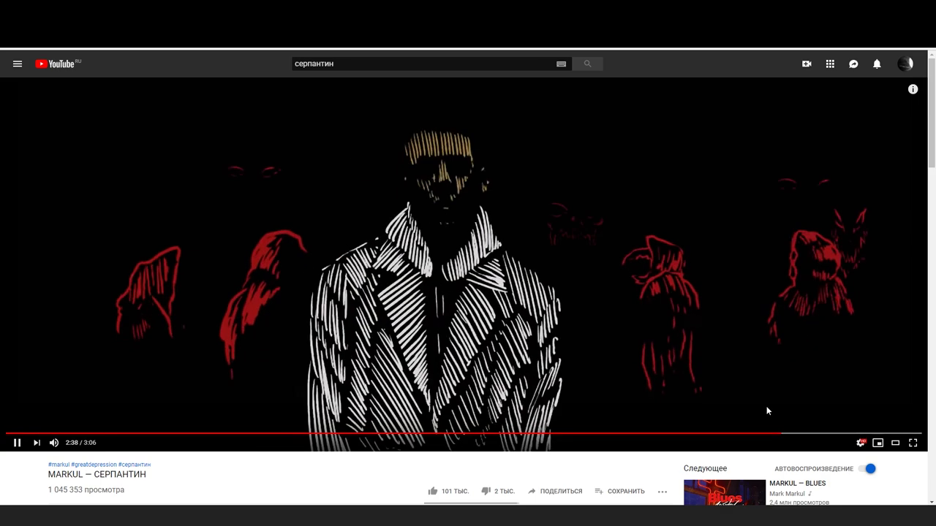
key(space)
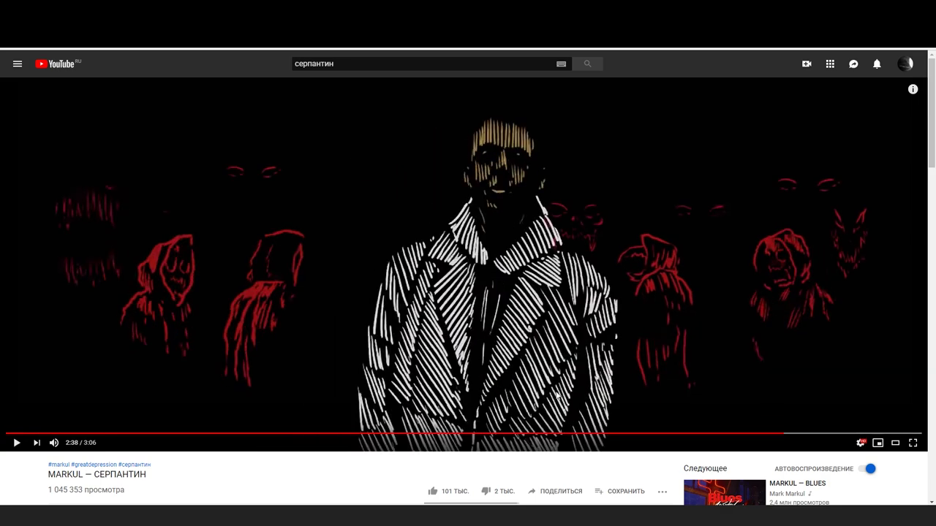
click(781, 434)
key(space)
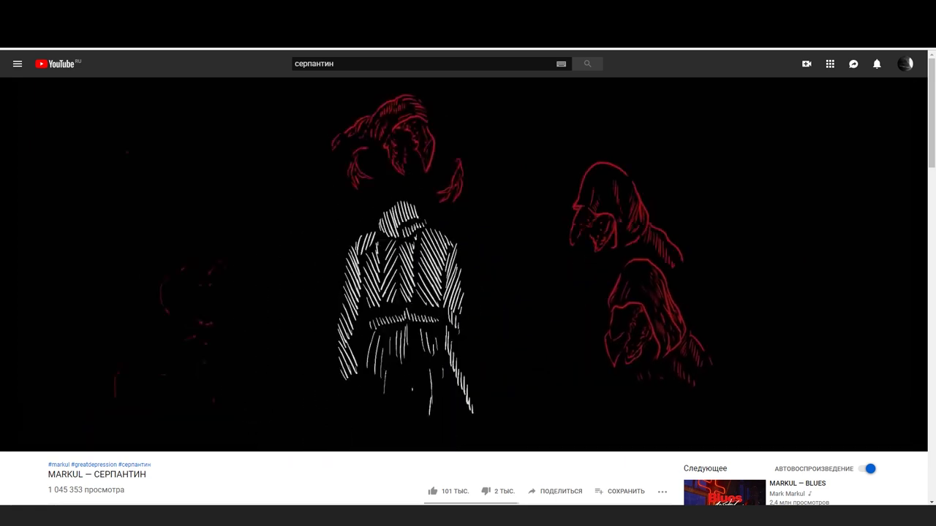
click(694, 315)
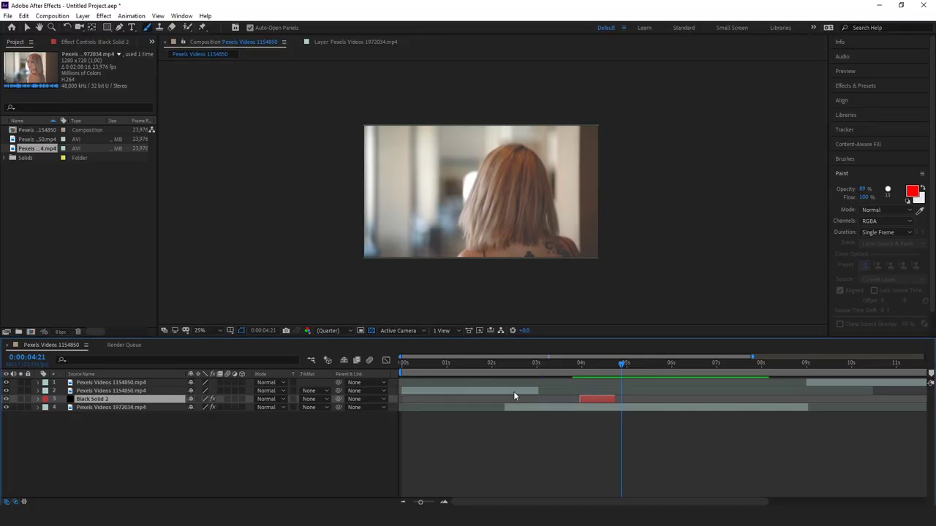
Return to After Effects, go to 0:00:08:10 near the end of the woman clip, and bring up the note with the reference timestamps.
drag(420, 502, 399, 504)
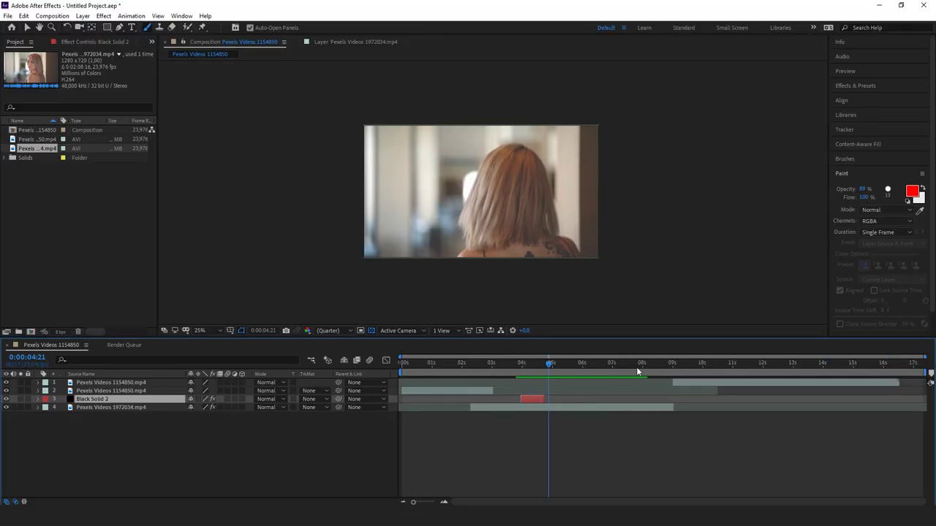
click(661, 364)
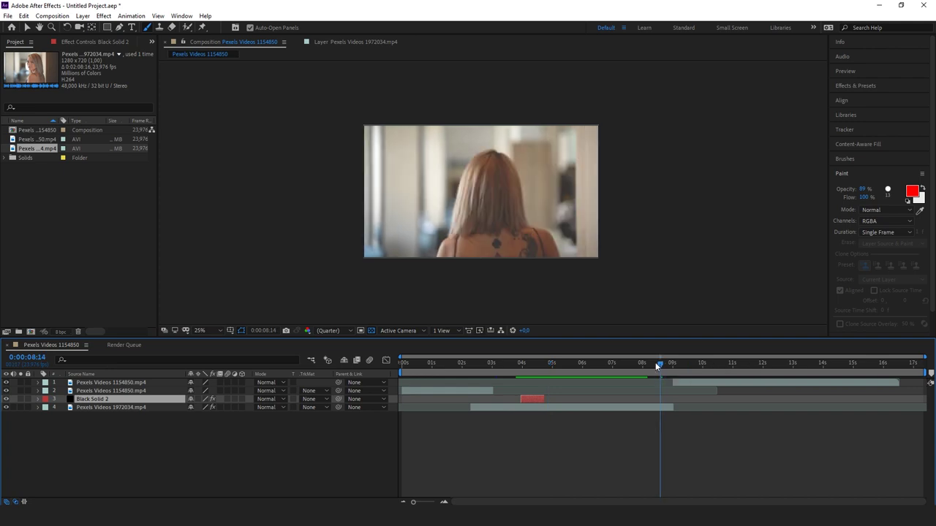
click(655, 363)
click(352, 517)
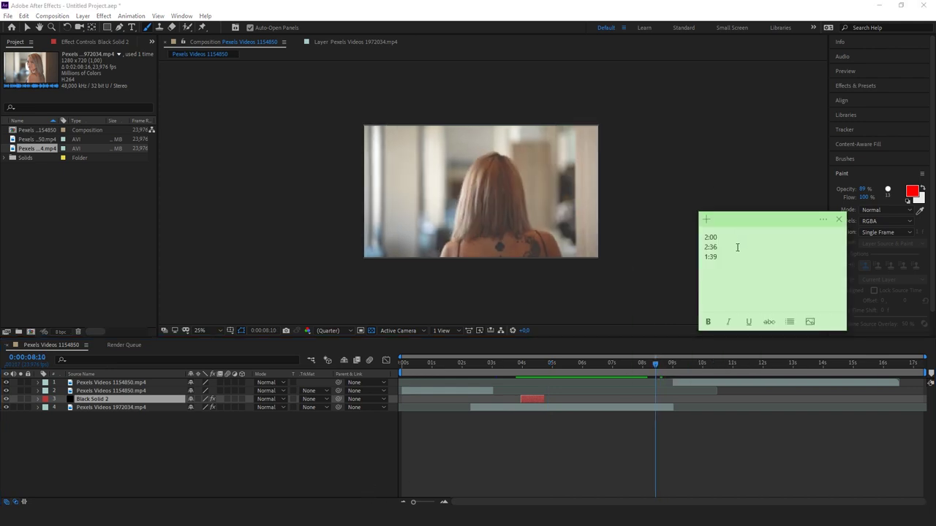
Switch to the YouTube reference video and study the cross-on-the-cheek transition between 1:36 and 1:41.
click(268, 516)
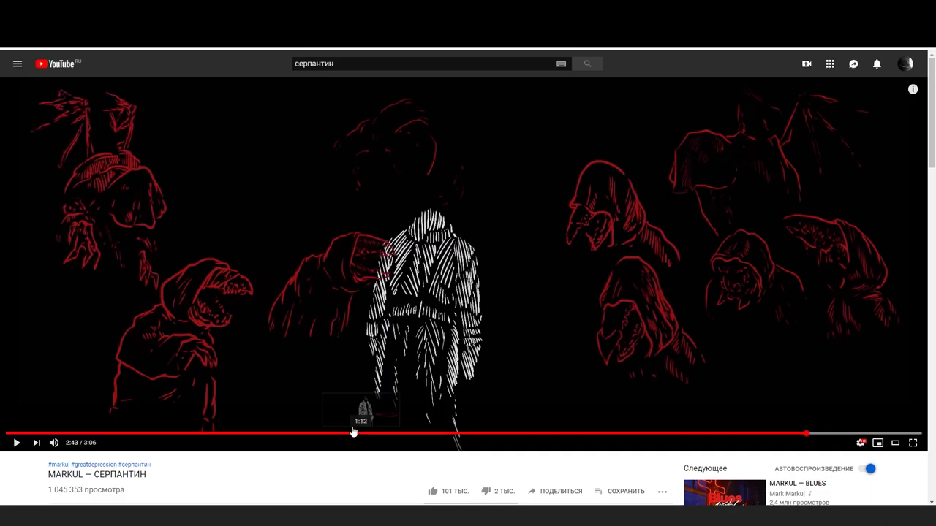
click(479, 438)
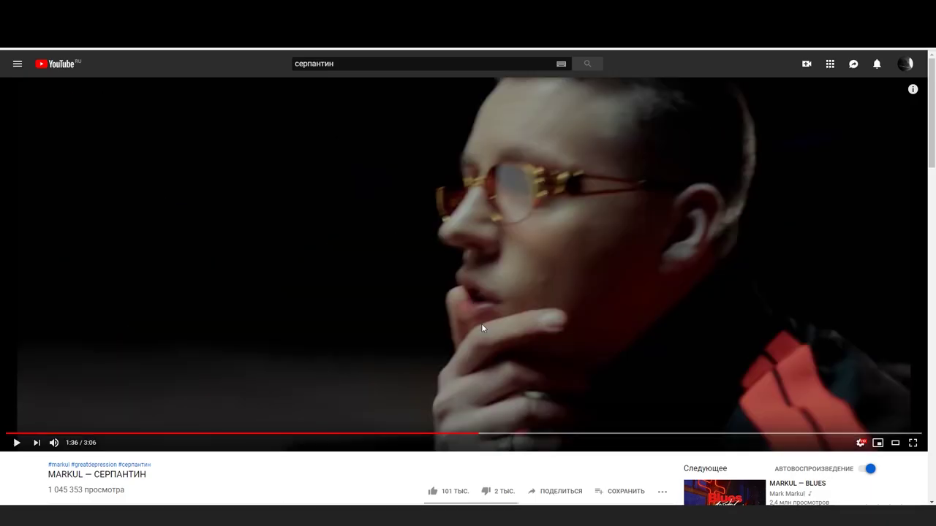
click(481, 322)
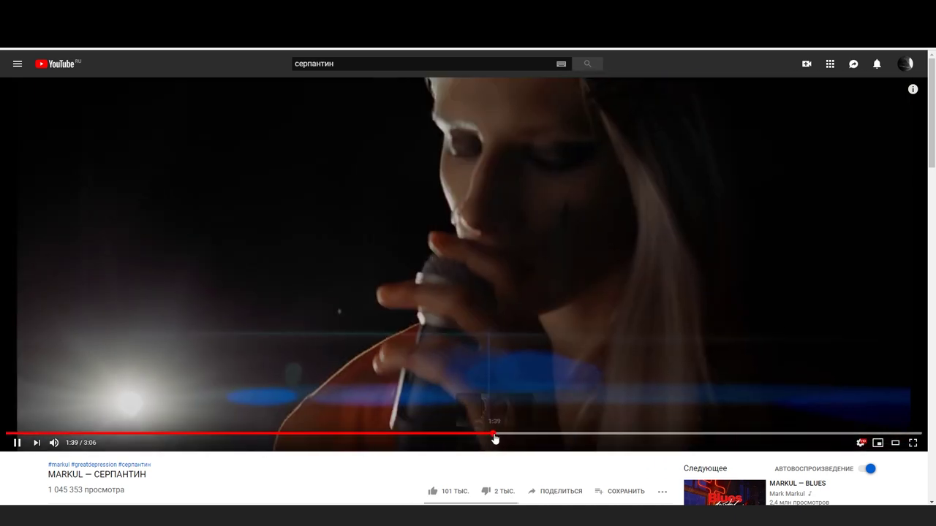
click(444, 302)
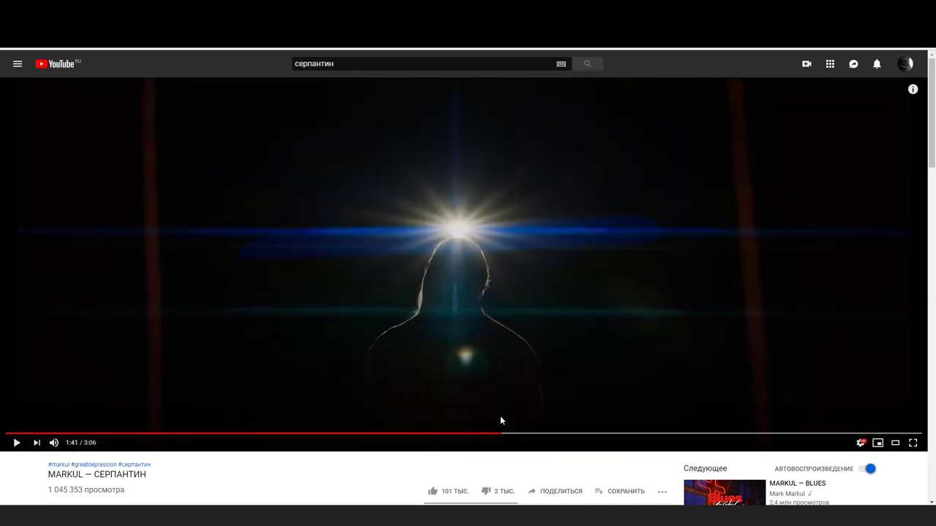
click(499, 435)
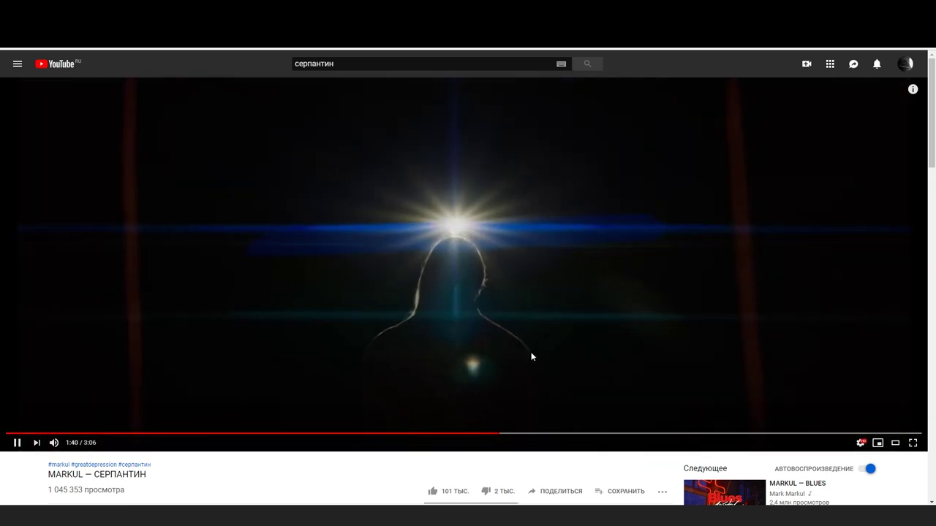
click(497, 434)
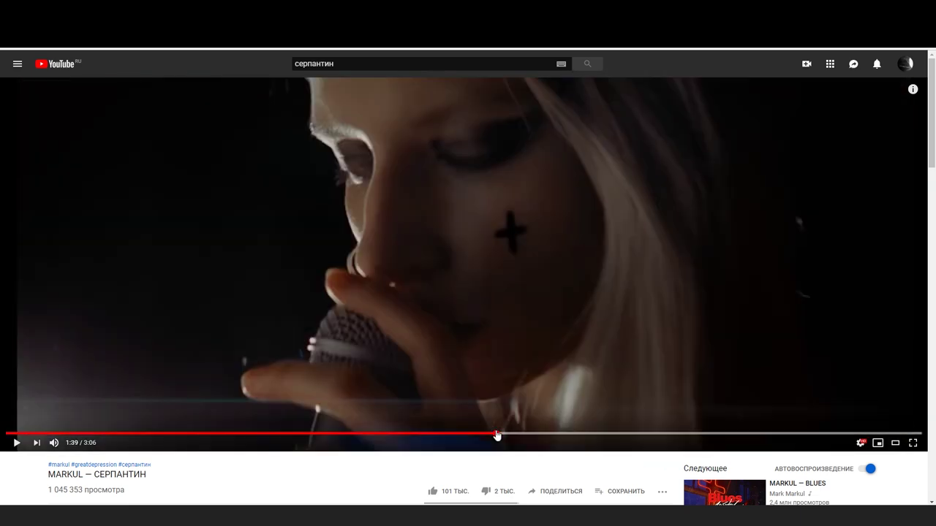
click(547, 347)
click(546, 347)
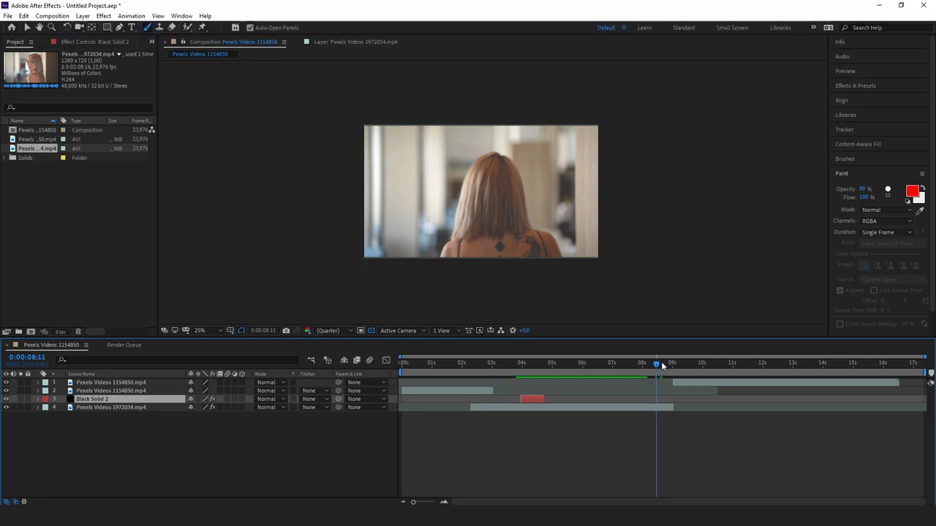
Go to 0:00:08:07 in After Effects, shift the last Pexels Videos 1154850 clip to start just before it, and place that layer below all others.
drag(661, 361, 645, 364)
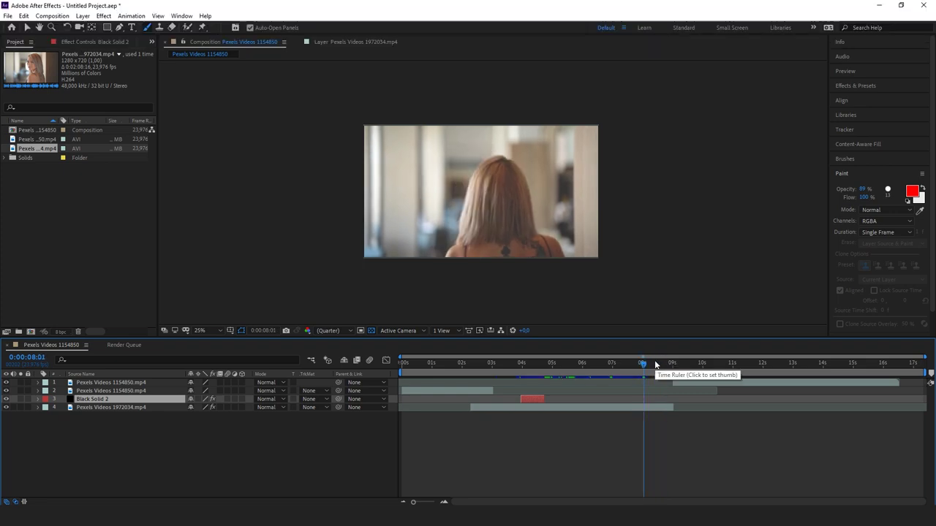
mouse_move(645, 364)
mouse_down()
mouse_move(660, 365)
mouse_move(650, 366)
mouse_up()
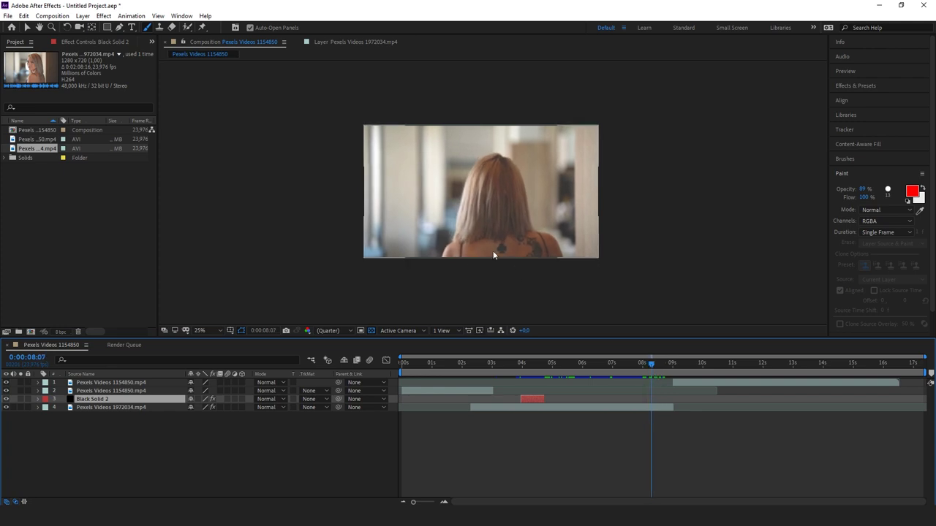
scroll(523, 239, up, 3)
key(space)
drag(523, 249, 500, 133)
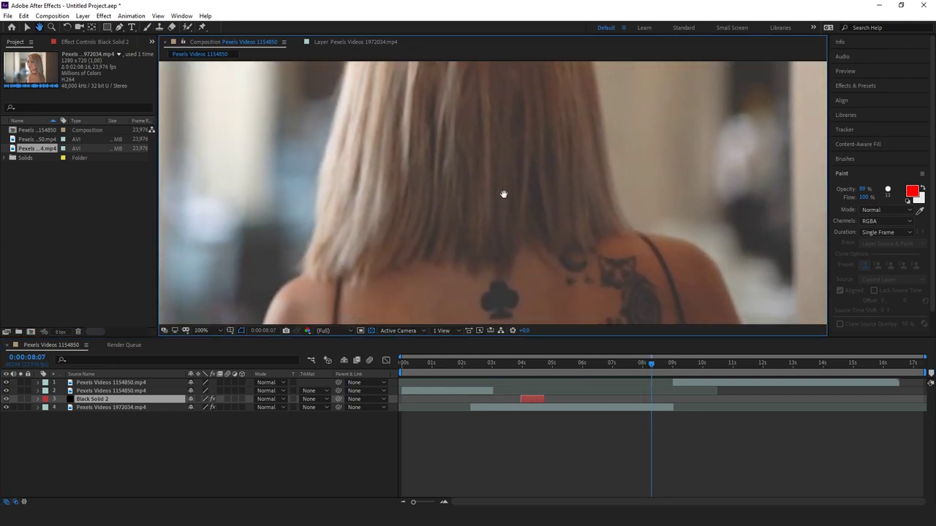
drag(503, 195, 487, 168)
key(ctrl+b)
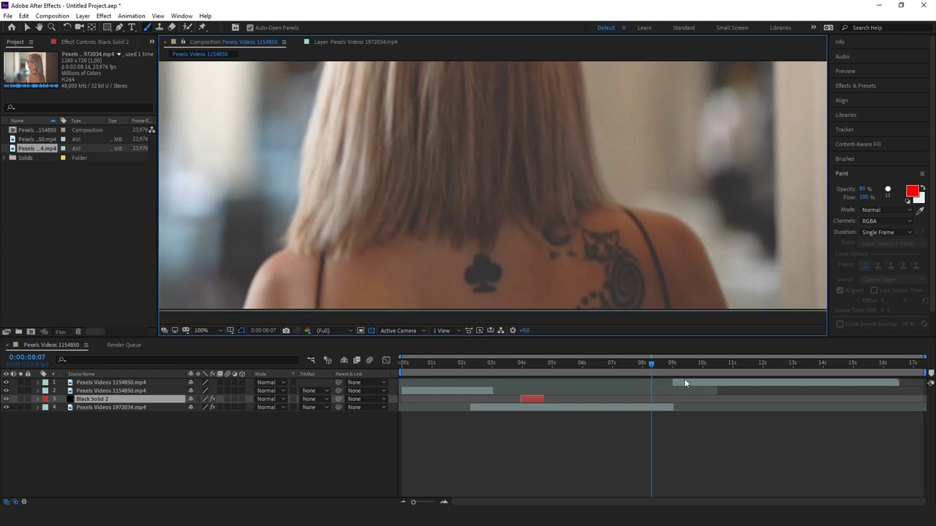
drag(684, 380, 657, 381)
drag(96, 383, 86, 425)
Draw a closed Pen tool mask around the club-shaped tattoo on the Pexels Videos 1972034 layer.
click(102, 399)
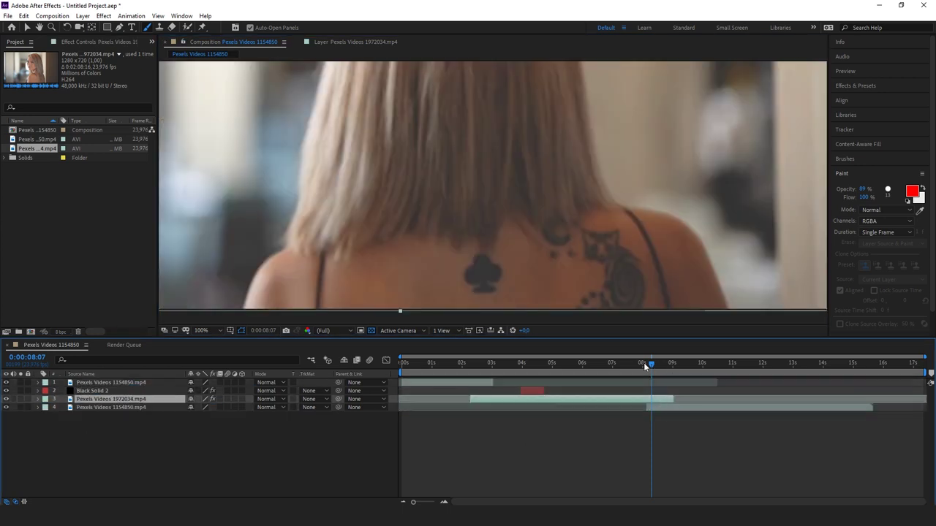
click(119, 27)
click(472, 264)
click(475, 256)
click(483, 254)
click(490, 264)
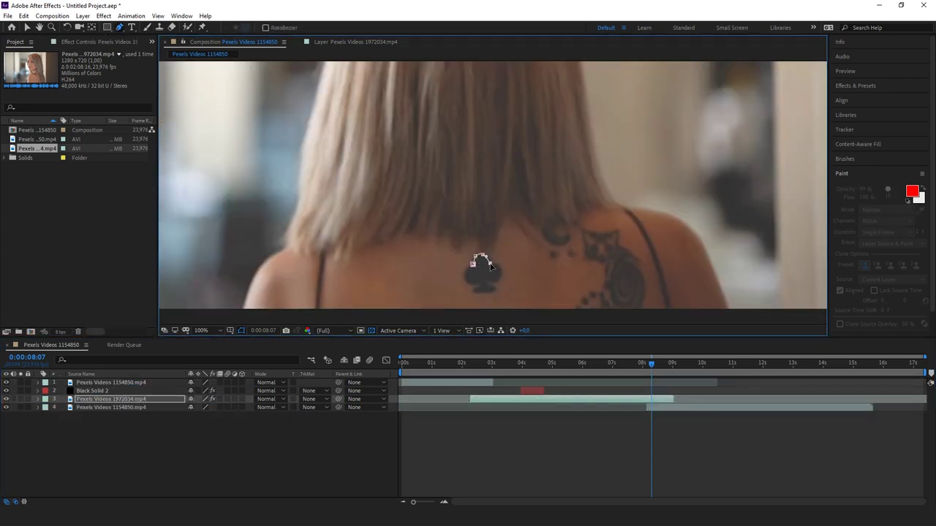
click(500, 265)
click(501, 278)
click(488, 280)
drag(524, 287, 471, 199)
scroll(511, 196, up, 1)
click(455, 193)
click(455, 206)
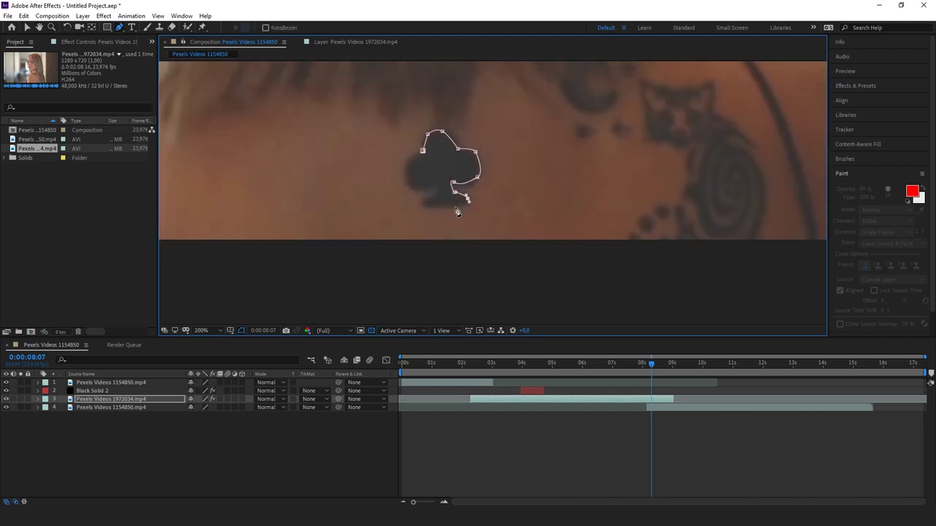
click(444, 207)
click(431, 209)
click(422, 206)
click(415, 205)
click(436, 195)
click(414, 192)
click(403, 174)
click(406, 158)
click(423, 150)
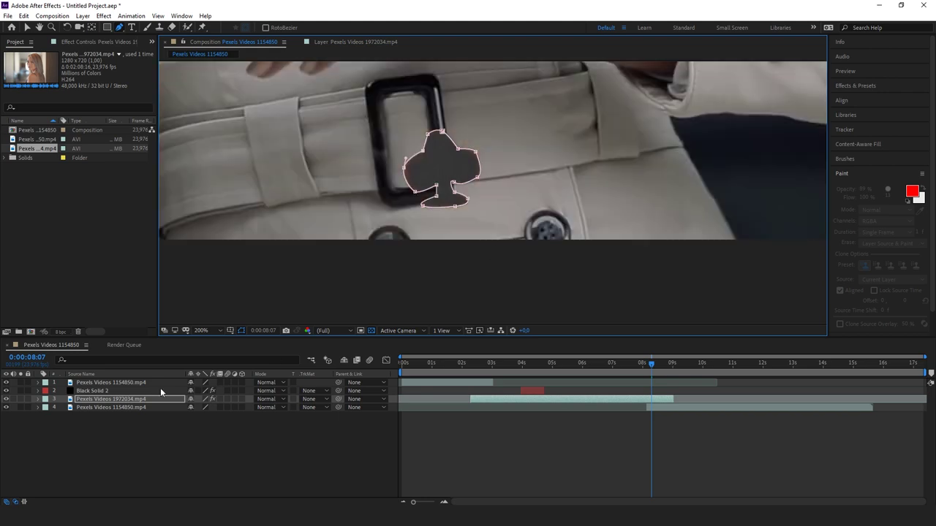
Invert Mask 1 on the Pexels Videos 1972034 layer, then collapse its properties and deselect the layer.
click(38, 399)
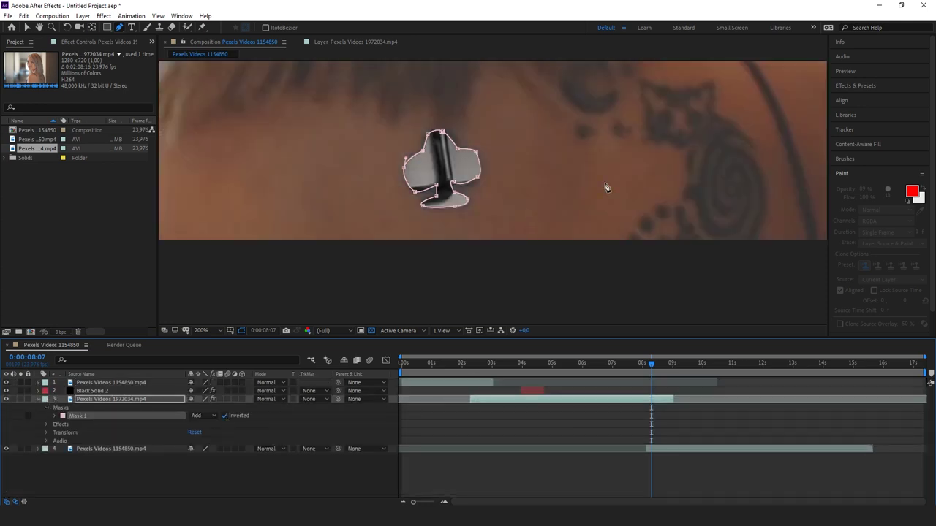
scroll(606, 188, down, 2)
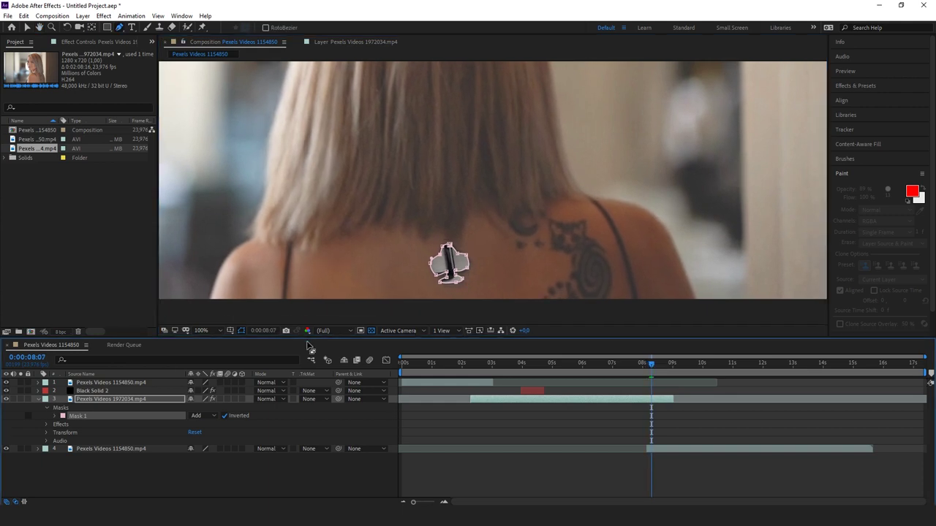
click(46, 408)
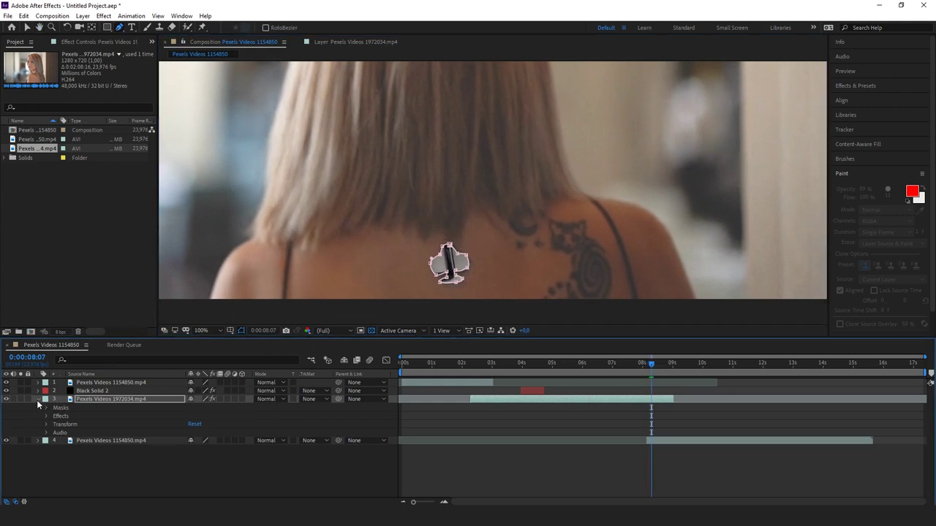
click(37, 400)
click(161, 451)
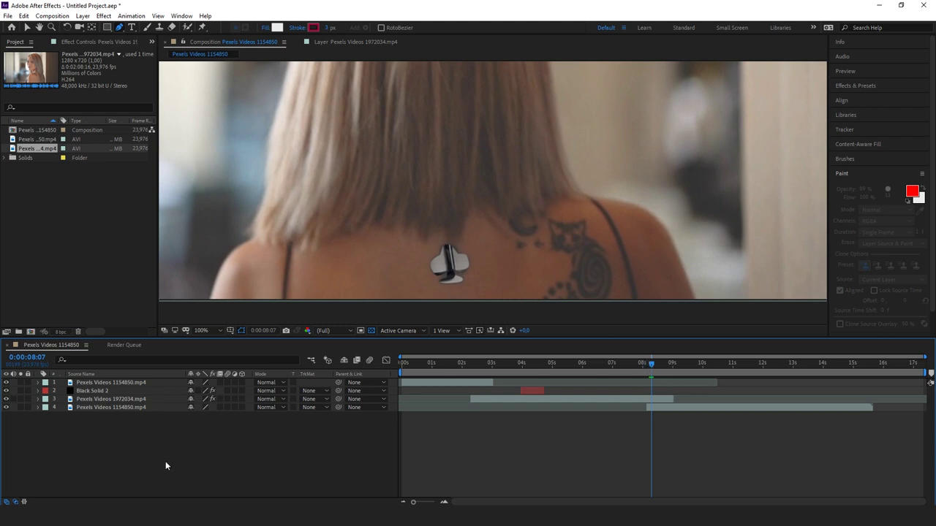
click(87, 402)
click(138, 436)
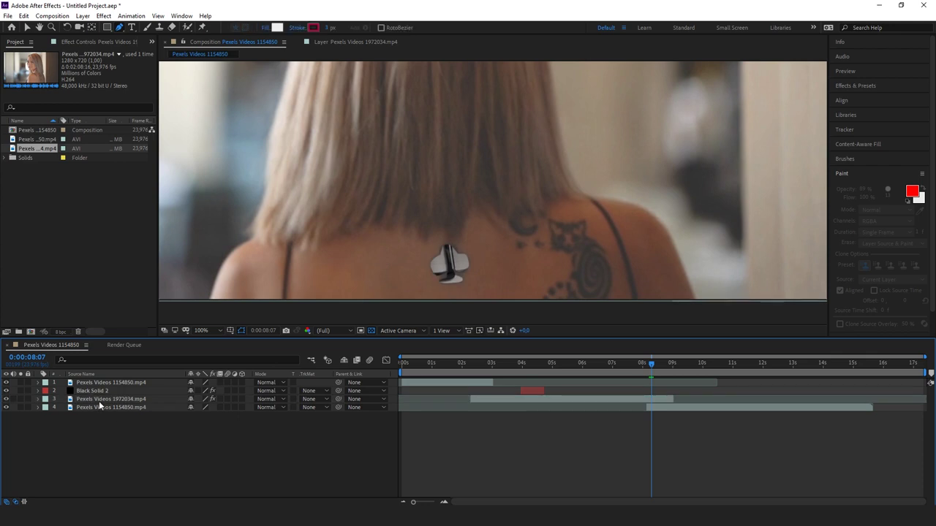
Move the Pexels Videos 1972034 layer's anchor point onto the club tattoo mask and show the layer's Scale property.
click(101, 401)
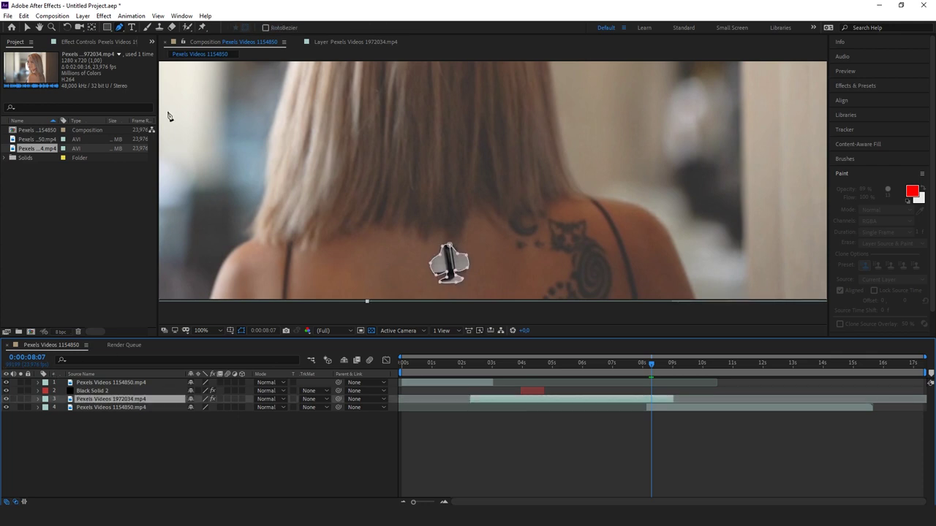
scroll(524, 176, down, 2)
drag(524, 175, 556, 235)
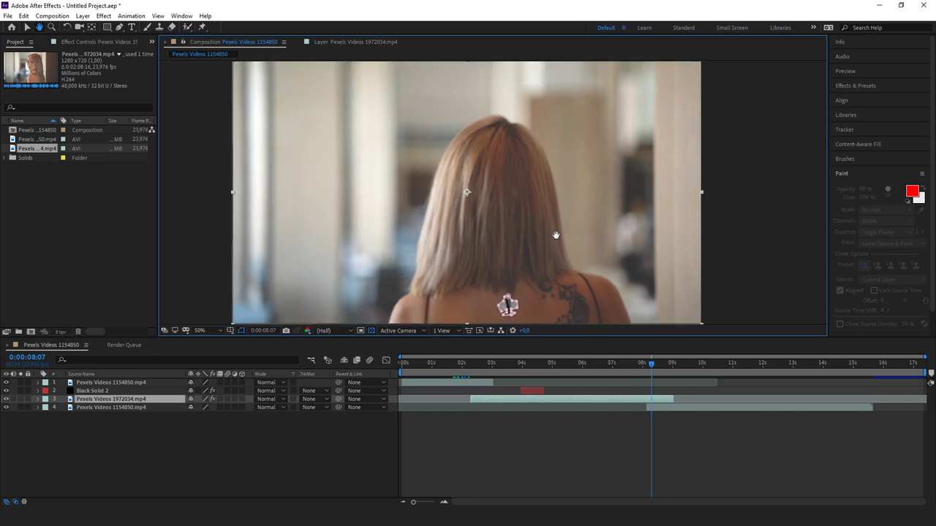
key(g)
click(101, 400)
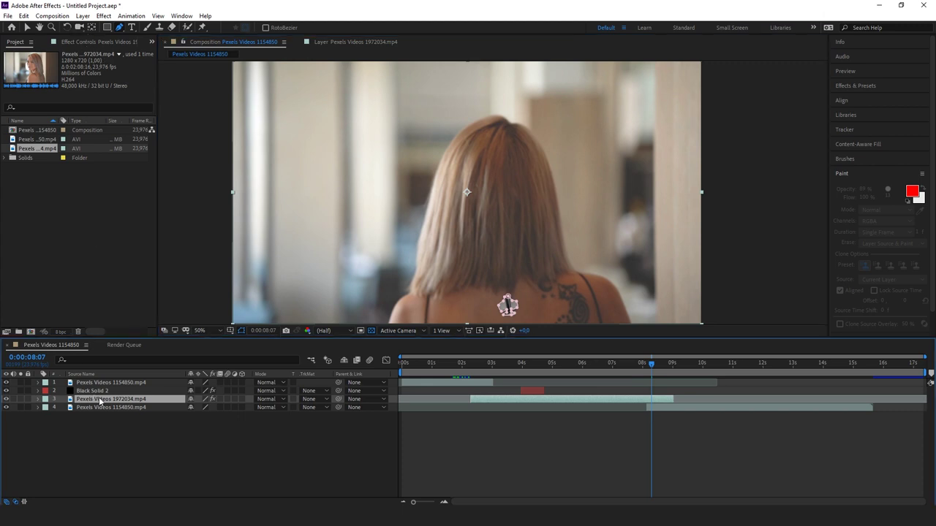
key(s)
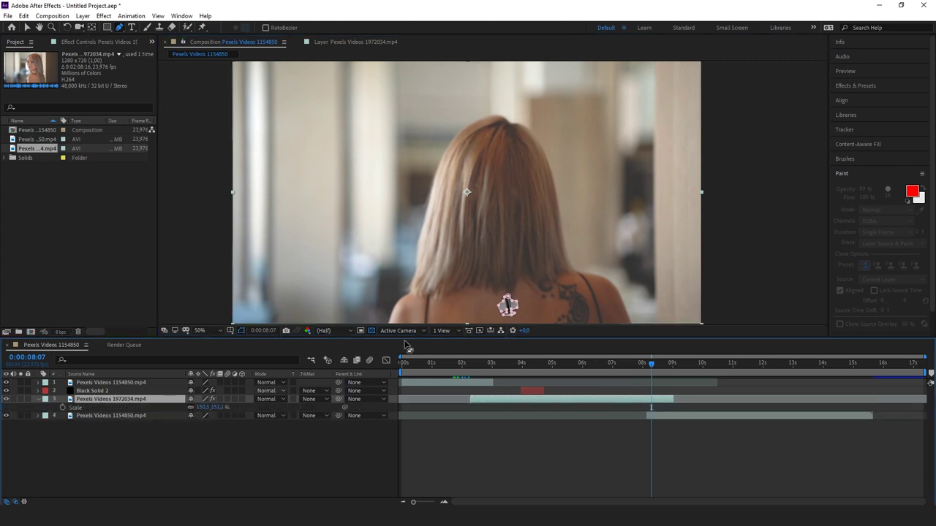
click(92, 27)
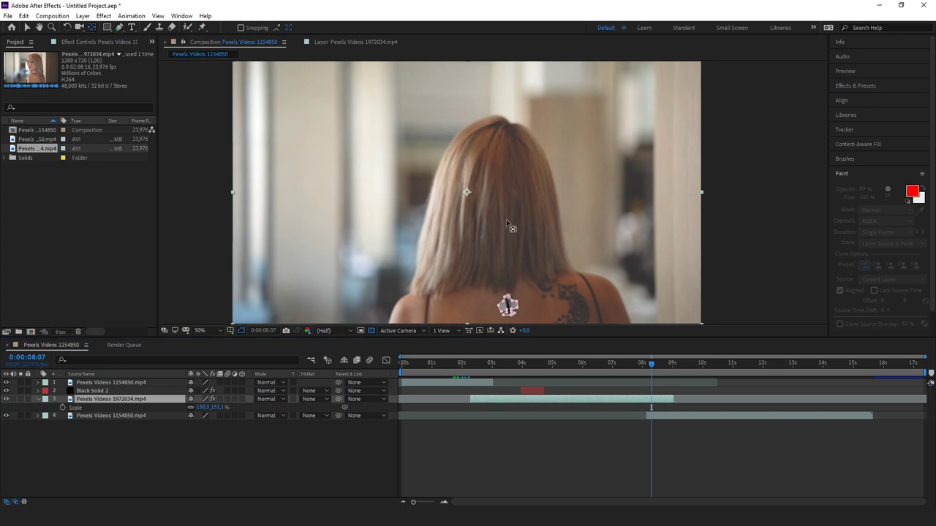
drag(468, 193, 508, 305)
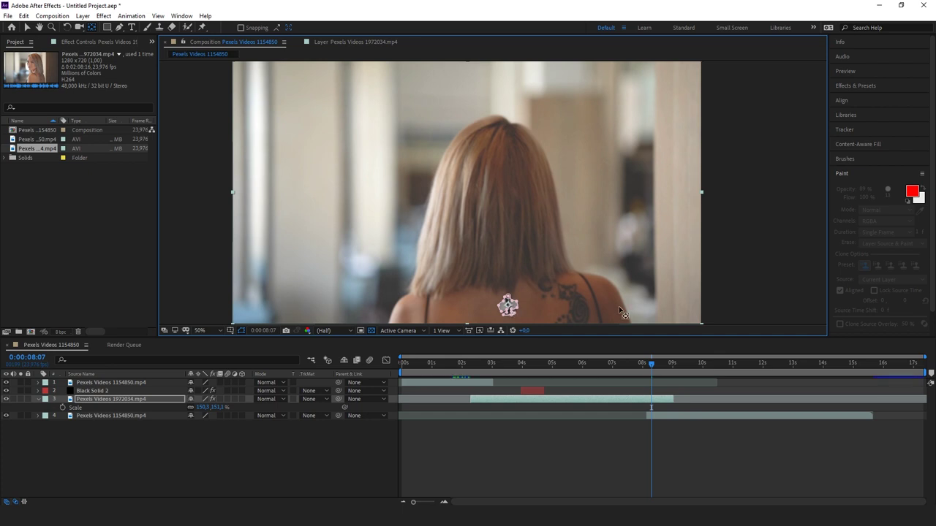
Keyframe the layer's Scale at 0:00:08:07, and at 0:00:08:10 enlarge it until the tattoo opening fills the whole frame.
mouse_move(216, 407)
mouse_down()
mouse_move(329, 408)
mouse_move(212, 407)
mouse_move(227, 414)
mouse_up()
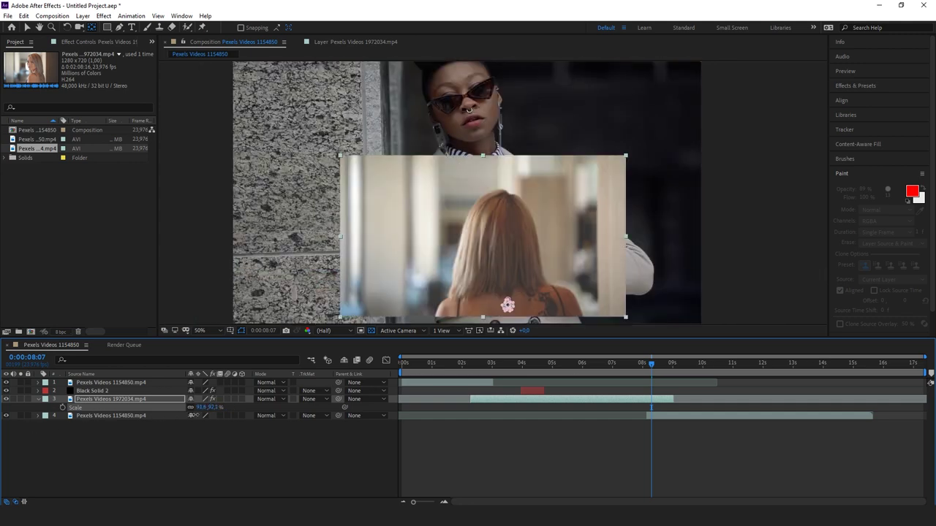
key(ctrl+z)
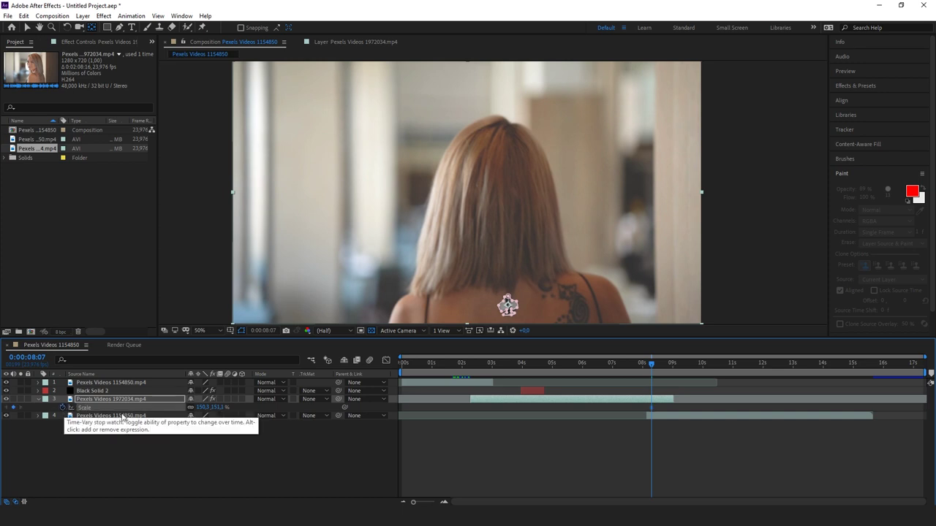
click(63, 407)
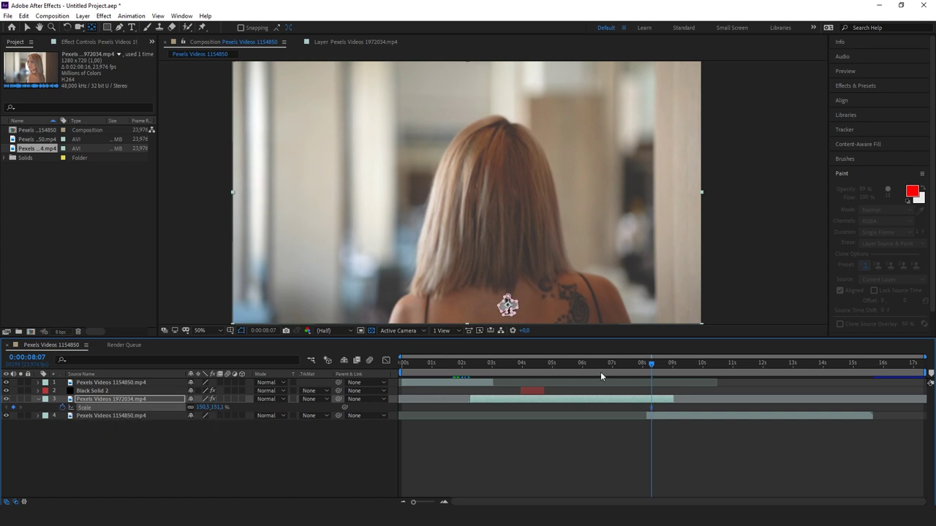
click(654, 366)
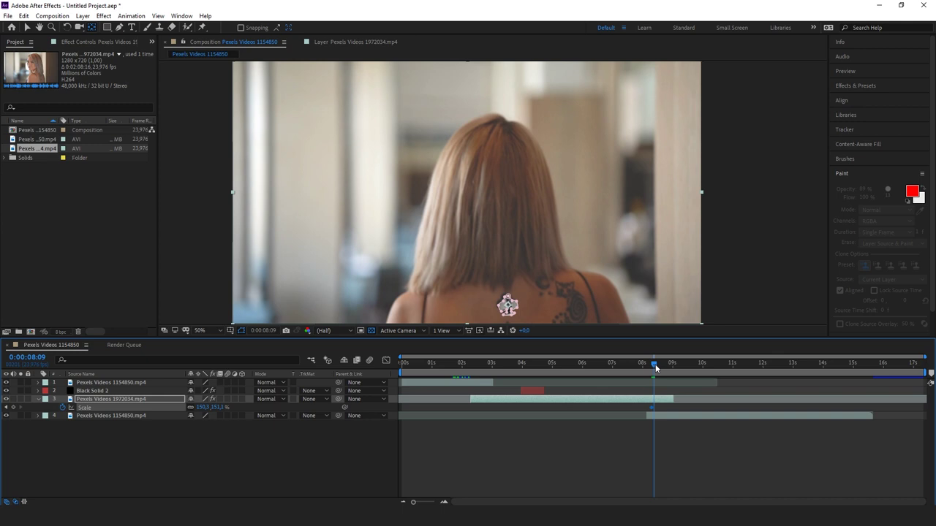
click(655, 364)
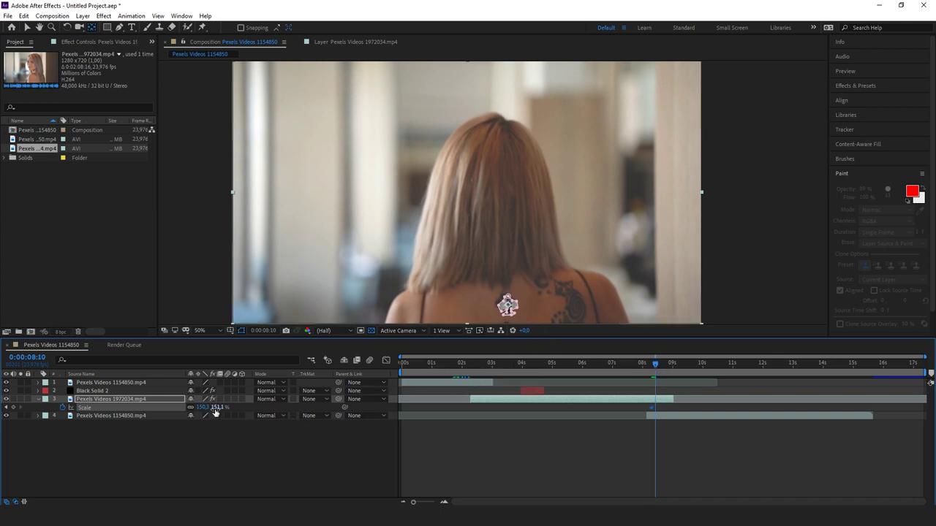
drag(217, 407, 933, 392)
drag(249, 408, 558, 408)
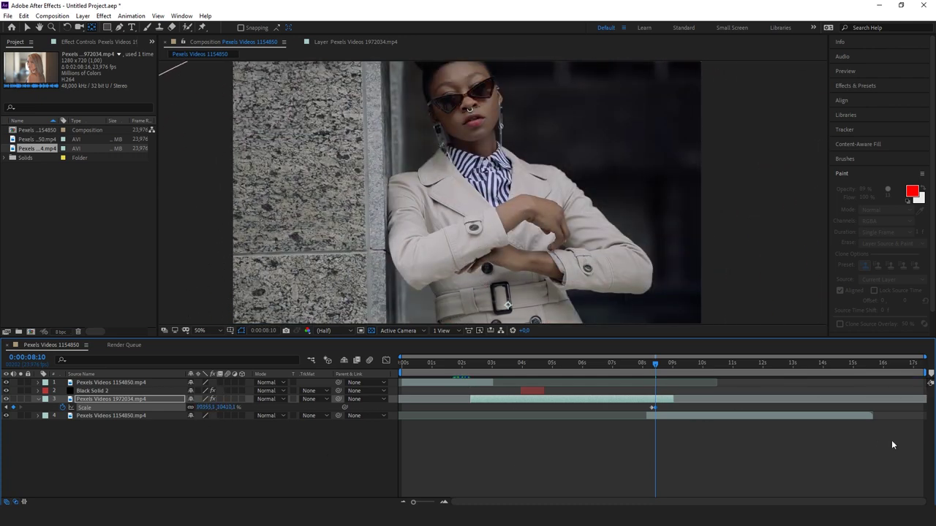
Go to 0:00:08:06 and turn on Mask Path keyframing for Mask 1 on the Pexels Videos 1972034 layer.
key(comma)
mouse_move(655, 364)
mouse_down()
mouse_move(670, 372)
mouse_move(649, 363)
mouse_up()
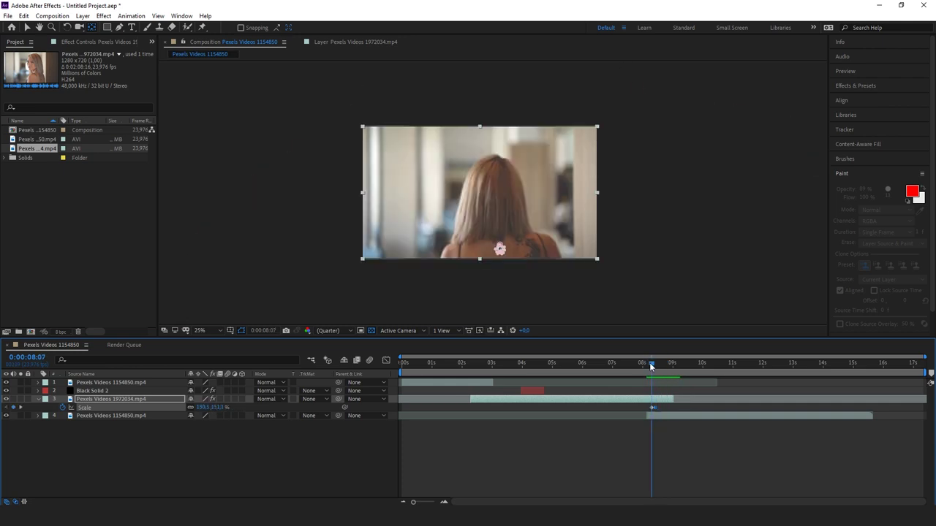
scroll(504, 249, up, 4)
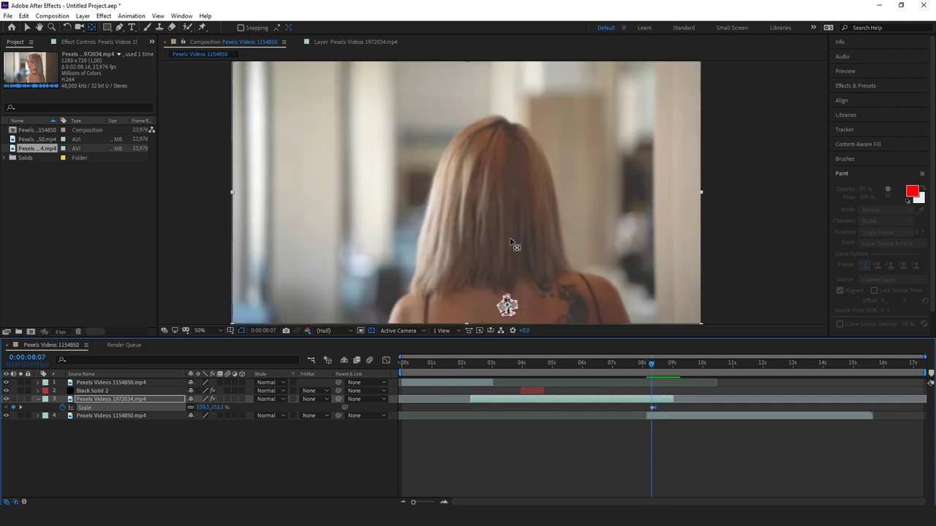
scroll(544, 275, down, 3)
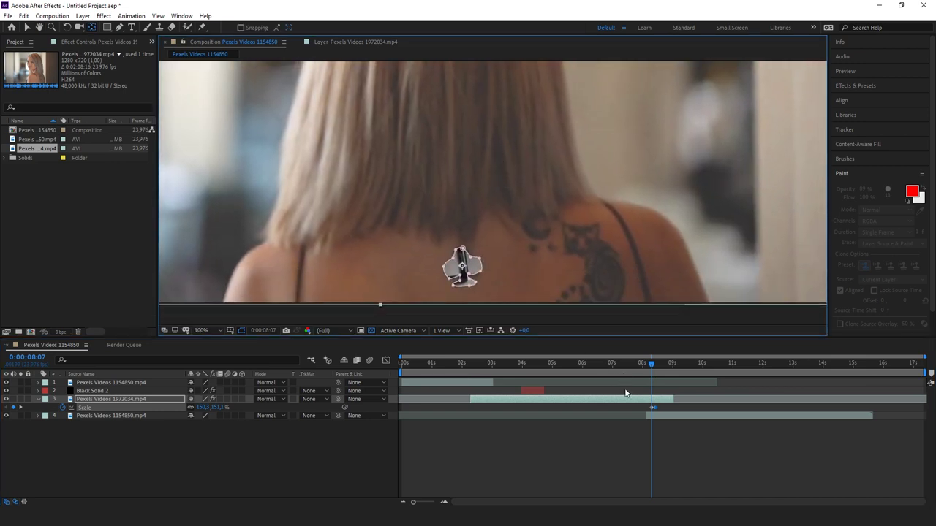
drag(651, 365, 650, 367)
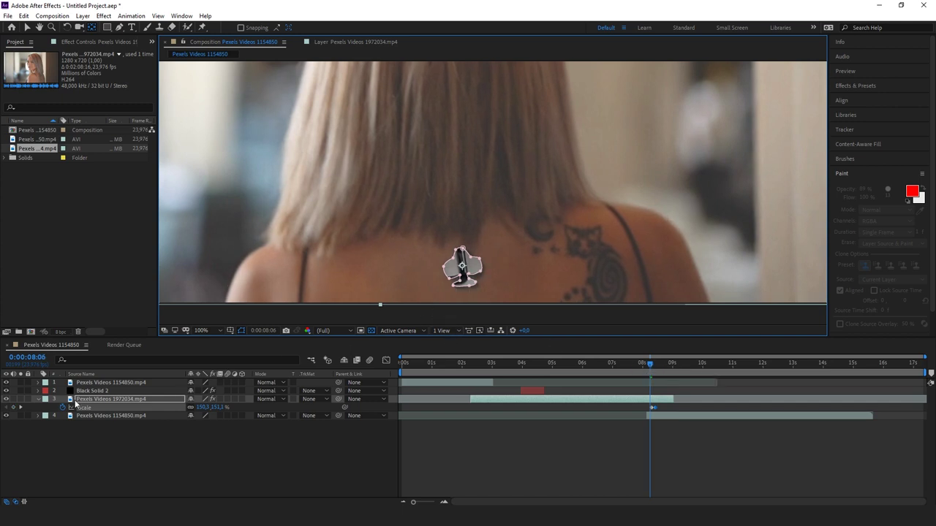
click(38, 399)
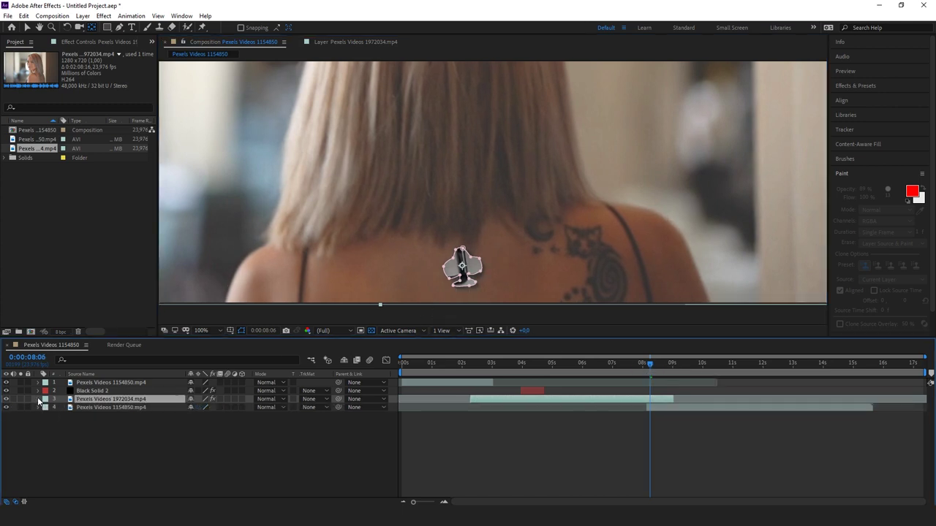
click(38, 399)
click(46, 424)
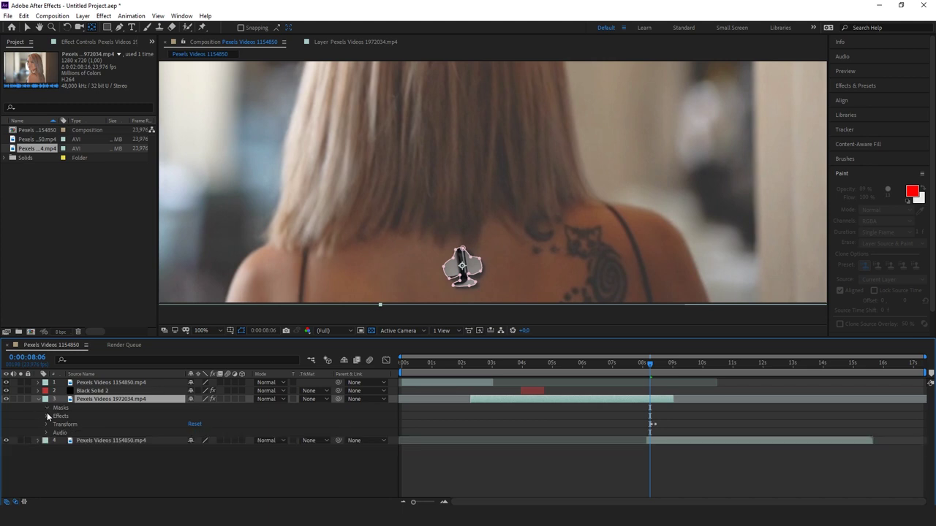
click(46, 407)
click(55, 415)
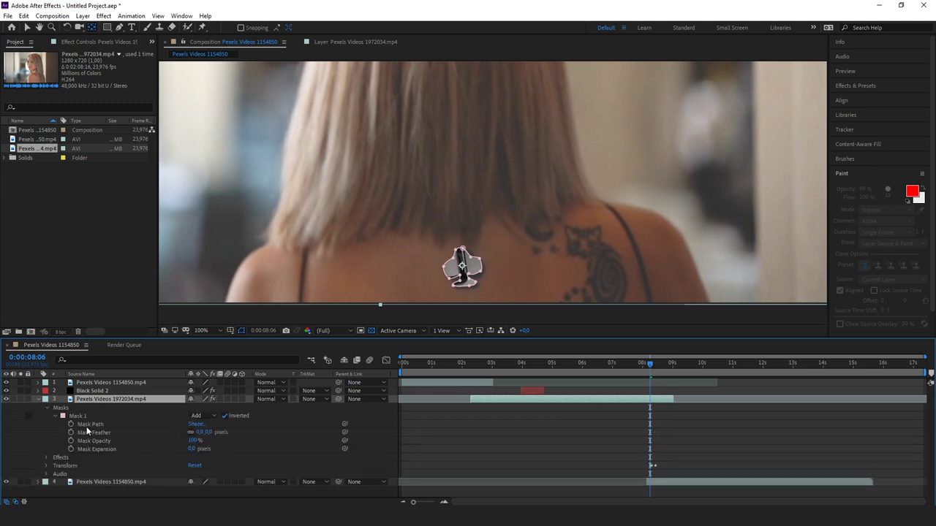
click(71, 424)
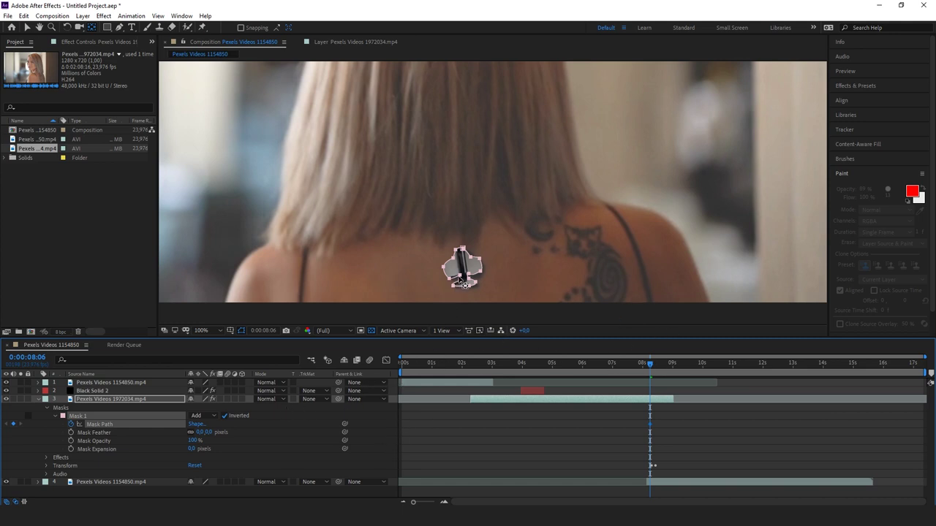
Shift the whole mask with the Selection tool to follow the tattoo at 0:00:08:06 and 0:00:08:05.
click(27, 27)
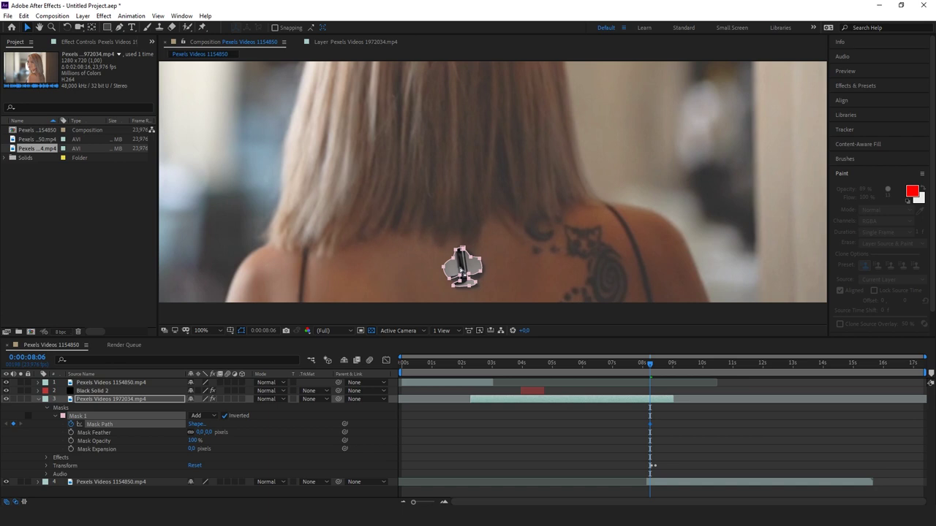
drag(482, 273, 485, 275)
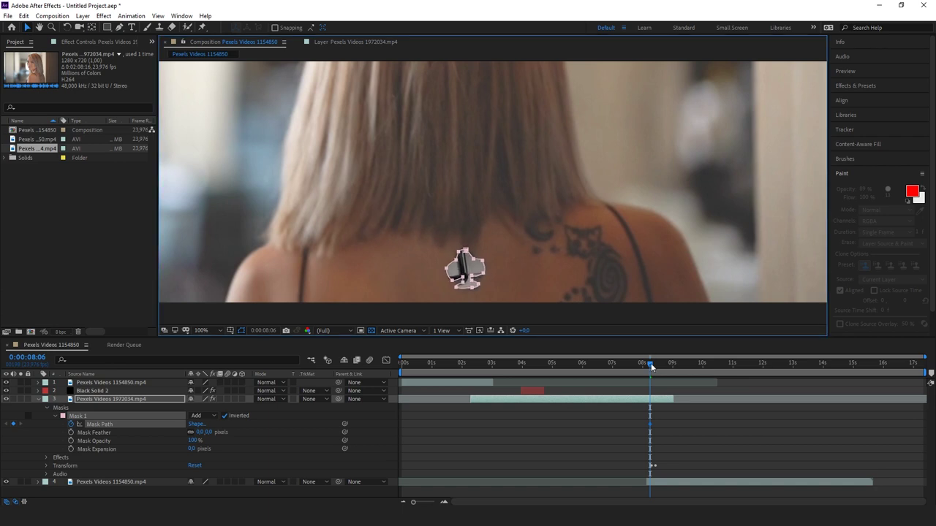
drag(650, 364, 649, 364)
click(478, 271)
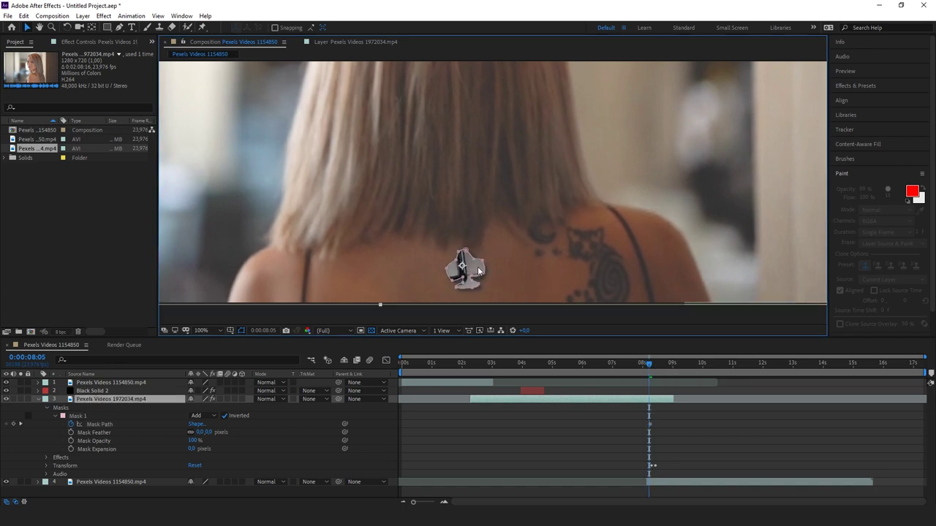
drag(484, 274, 487, 274)
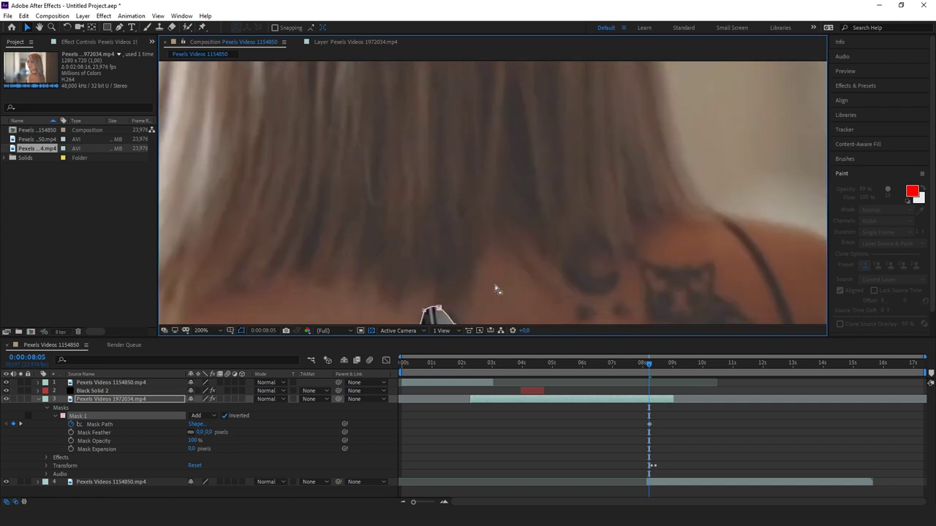
Adjust the individual mask points to fit the club tattoo's outline at 0:00:08:05.
scroll(486, 292, up, 2)
drag(412, 253, 416, 254)
drag(395, 242, 405, 242)
drag(425, 229, 416, 200)
drag(376, 235, 375, 248)
drag(362, 255, 408, 242)
drag(417, 200, 416, 202)
drag(344, 217, 363, 203)
drag(369, 246, 368, 247)
Go to 0:00:08:04 and select the whole Mask 1 outline to realign it with the tattoo.
key(Page_Up)
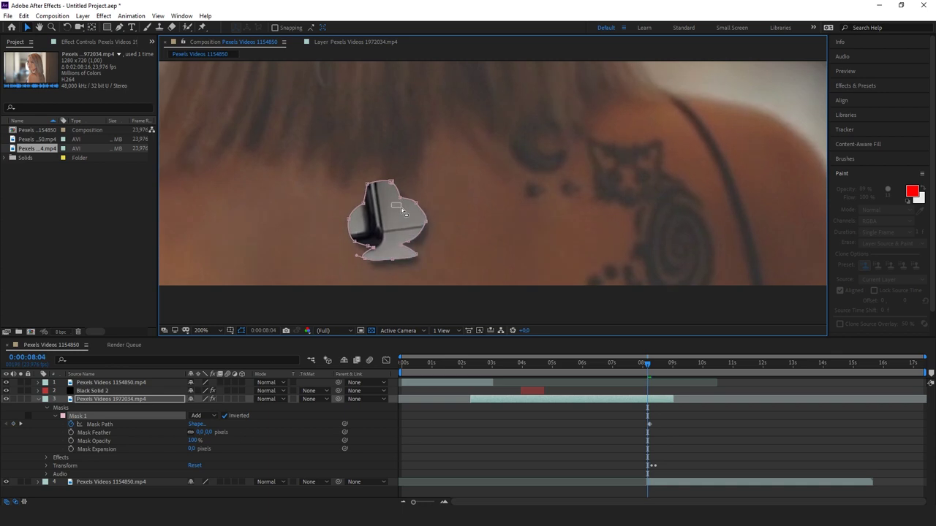
drag(326, 176, 419, 245)
key(ctrl+z)
click(82, 419)
drag(373, 201, 395, 206)
key(ctrl+z)
double_click(391, 182)
Go one frame earlier to 0:00:08:03 and move the mask points to match the tattoo's position.
key(Page_Up)
drag(397, 188, 408, 203)
drag(421, 210, 434, 231)
mouse_move(414, 248)
mouse_down()
mouse_move(424, 246)
mouse_move(423, 263)
mouse_up()
drag(414, 265, 383, 195)
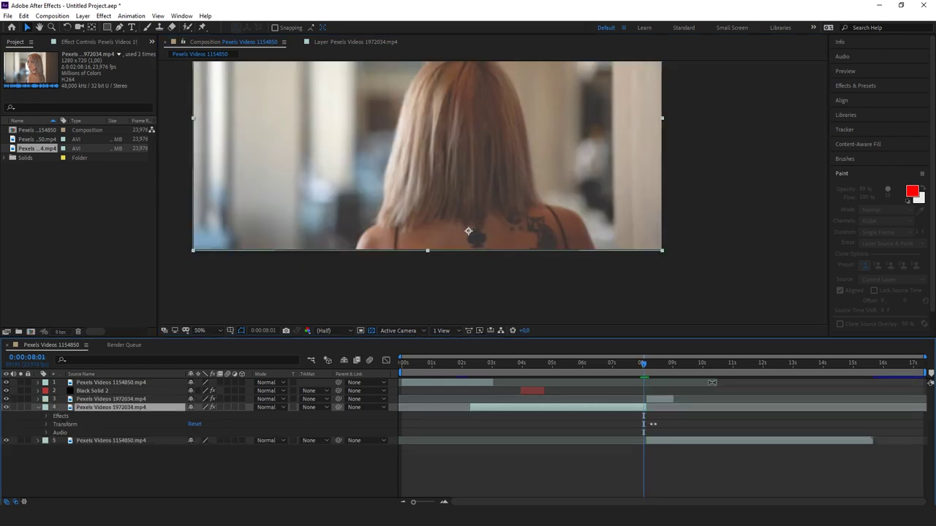
Play back the tattoo transition and step frame by frame around 0:00:08:08 to check the mask edges on the masked layer.
key(space)
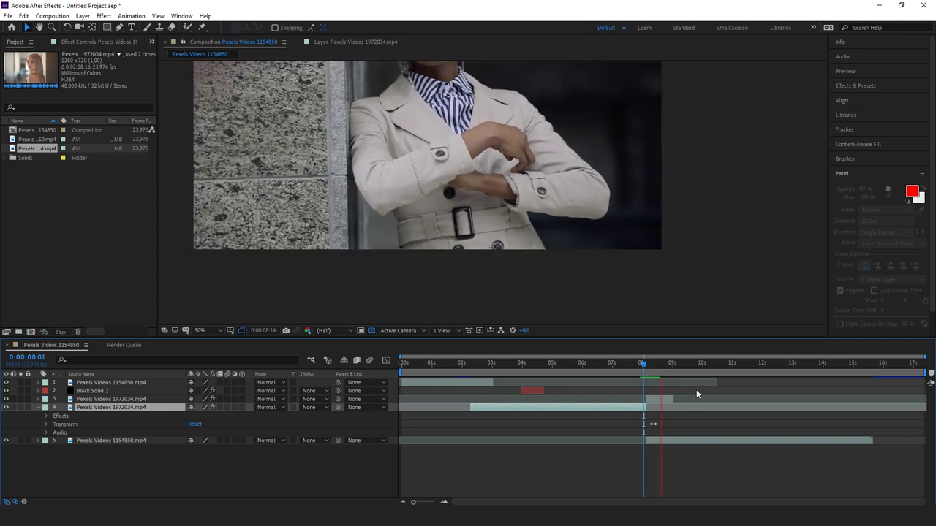
scroll(577, 256, down, 2)
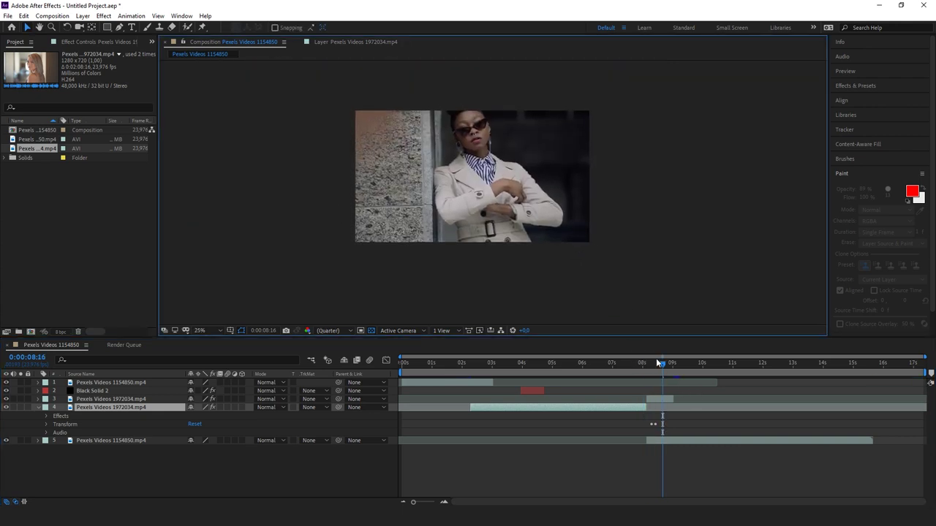
mouse_move(660, 366)
mouse_down()
mouse_move(645, 367)
mouse_move(676, 367)
mouse_move(655, 366)
mouse_up()
key(space)
drag(412, 503, 435, 503)
click(628, 394)
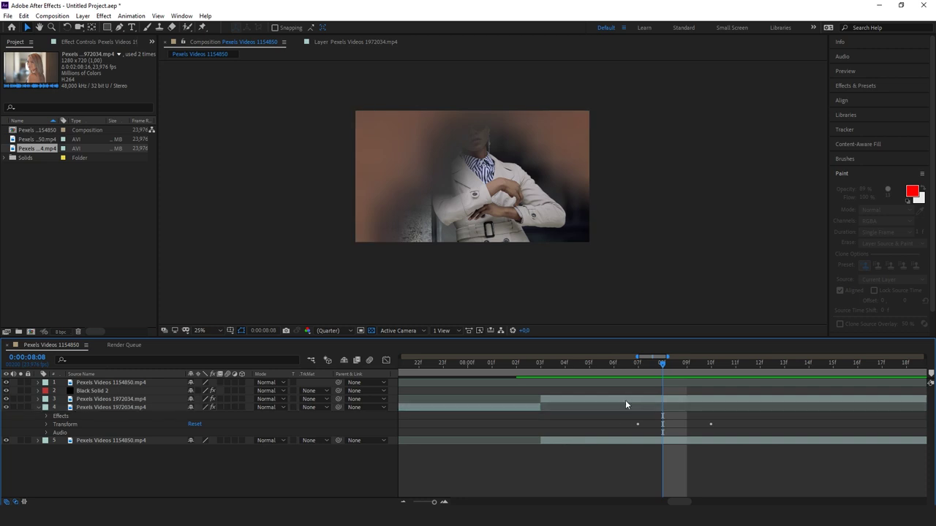
click(620, 400)
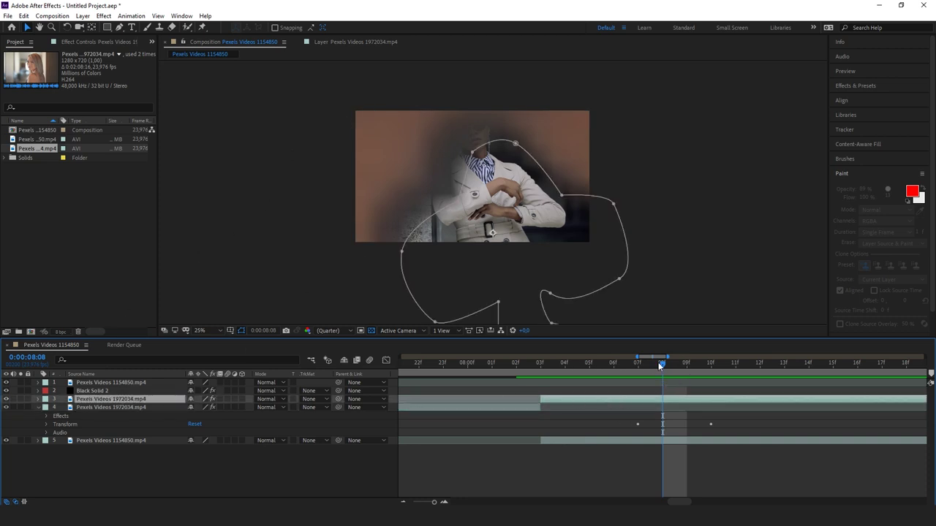
key(Page_Down)
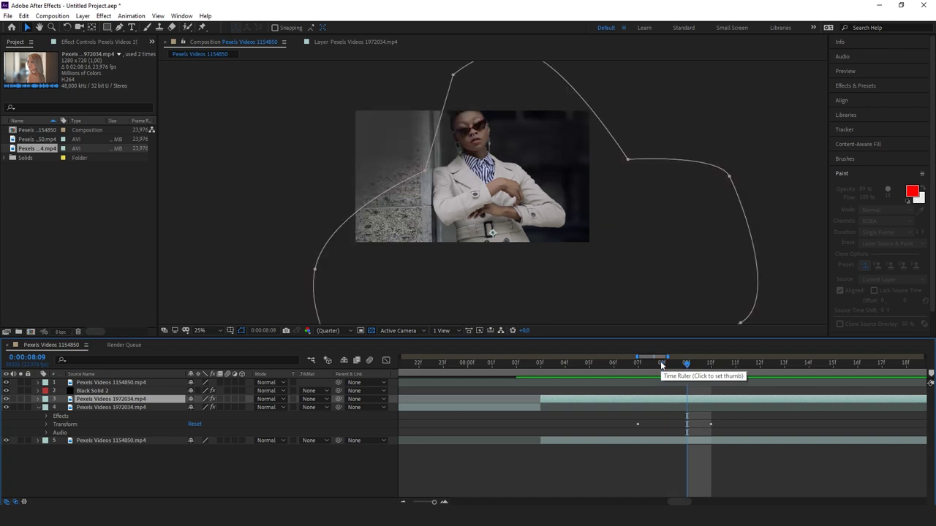
key(Page_Up)
key(Page_Up)
key(Page_Down)
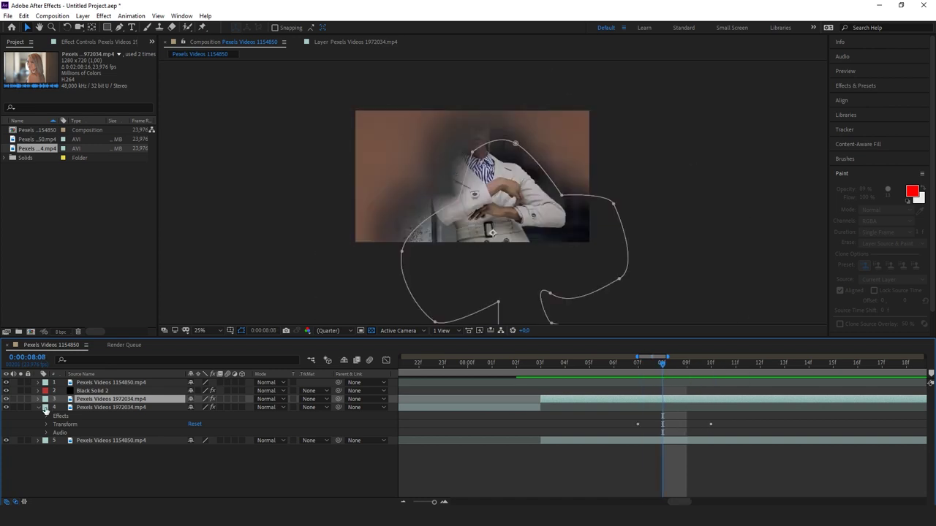
Reshape Mask 1 at 0:00:08:08 by pulling its upper-left point outward, then return to 0:00:08:05 and collapse the layer's properties.
click(39, 400)
click(46, 407)
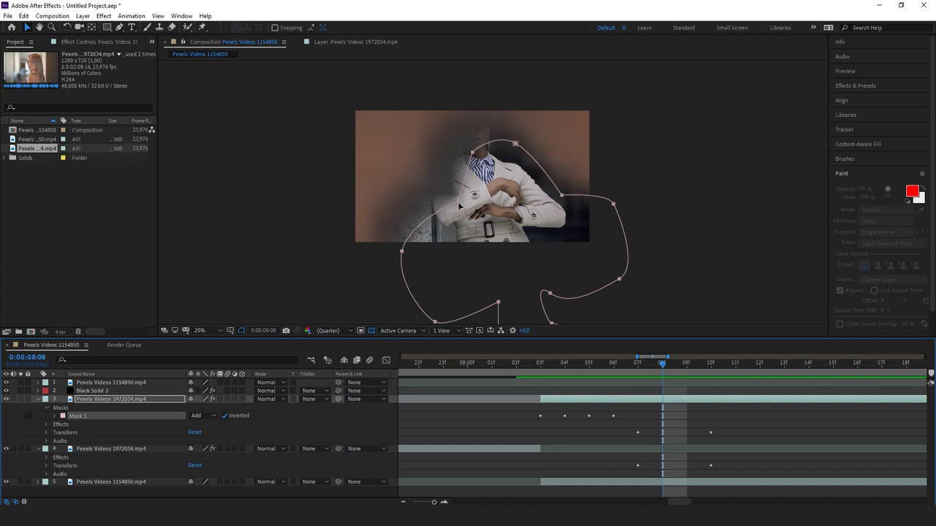
double_click(476, 155)
drag(474, 154, 431, 92)
mouse_move(664, 364)
mouse_down()
mouse_move(679, 364)
mouse_move(664, 364)
mouse_up()
click(468, 87)
double_click(429, 93)
drag(430, 94, 435, 107)
drag(667, 364, 596, 367)
click(432, 286)
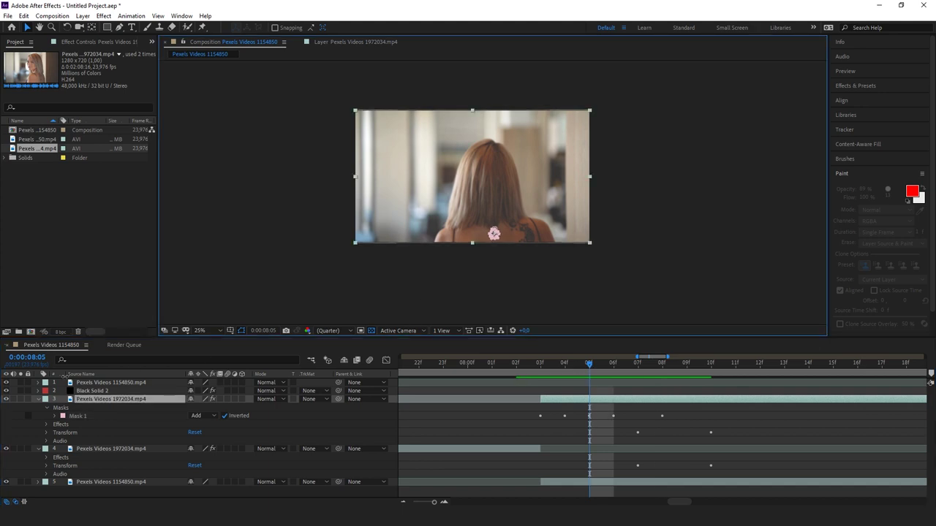
click(39, 400)
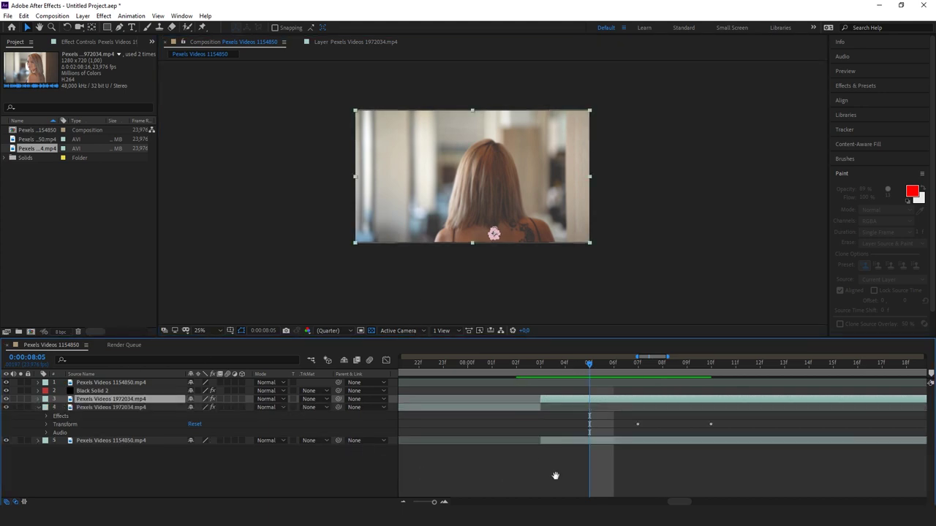
Play back the tattoo transition between about 0:00:07:17 and 0:00:09:01 to check the speed of the zoom.
key(space)
key(space)
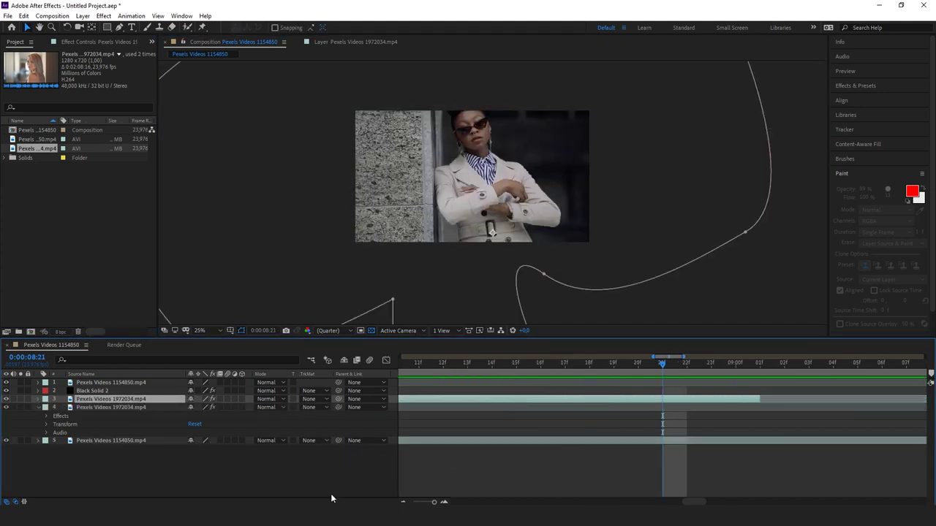
drag(437, 503, 412, 502)
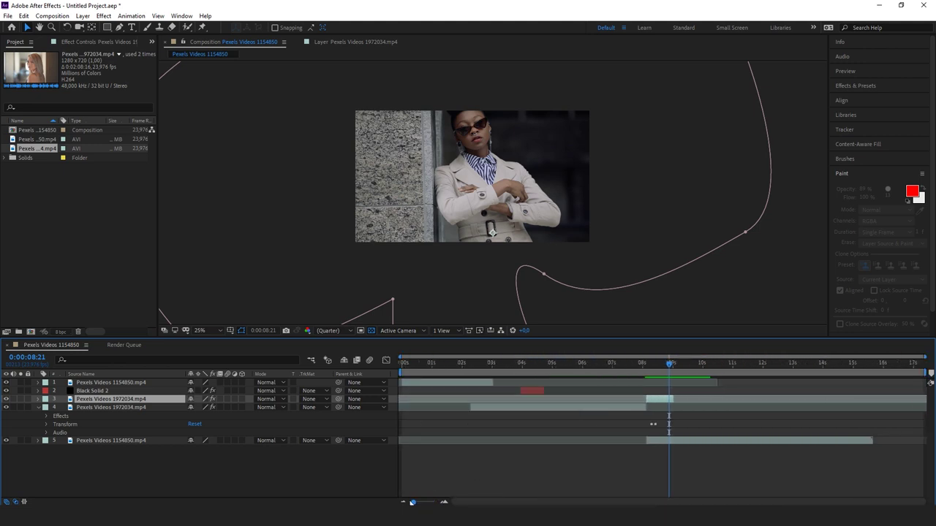
click(645, 363)
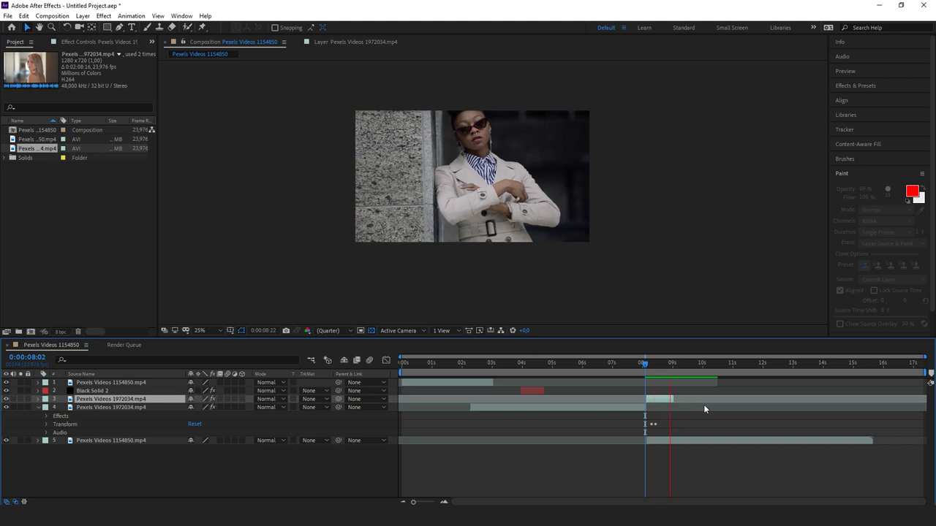
click(666, 378)
click(633, 366)
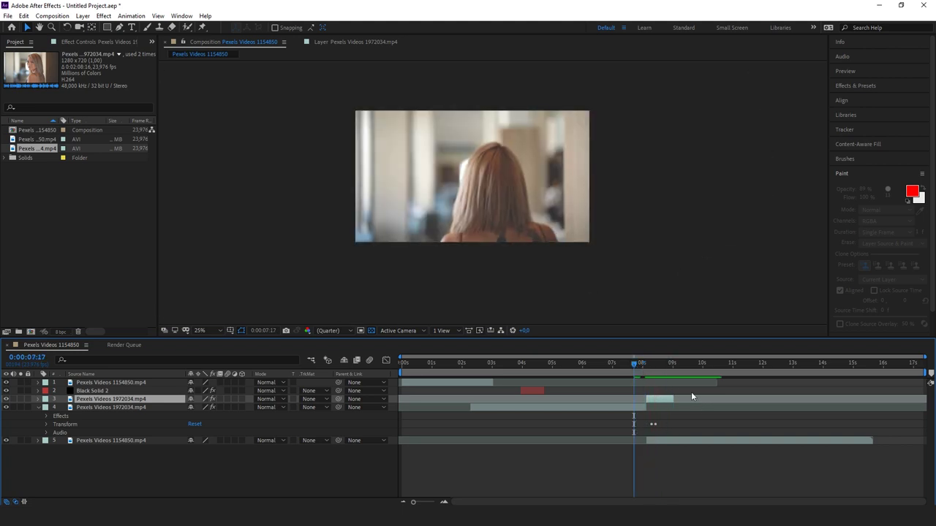
click(674, 363)
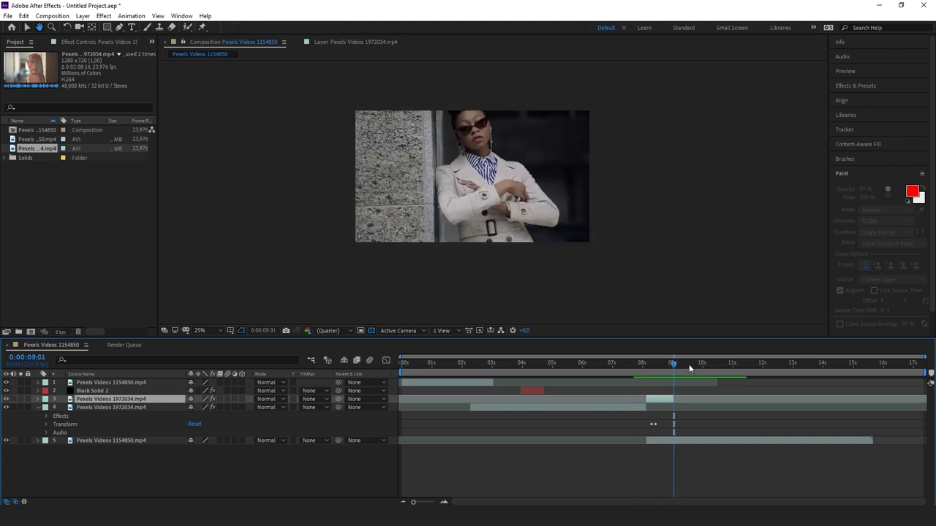
click(650, 364)
click(660, 424)
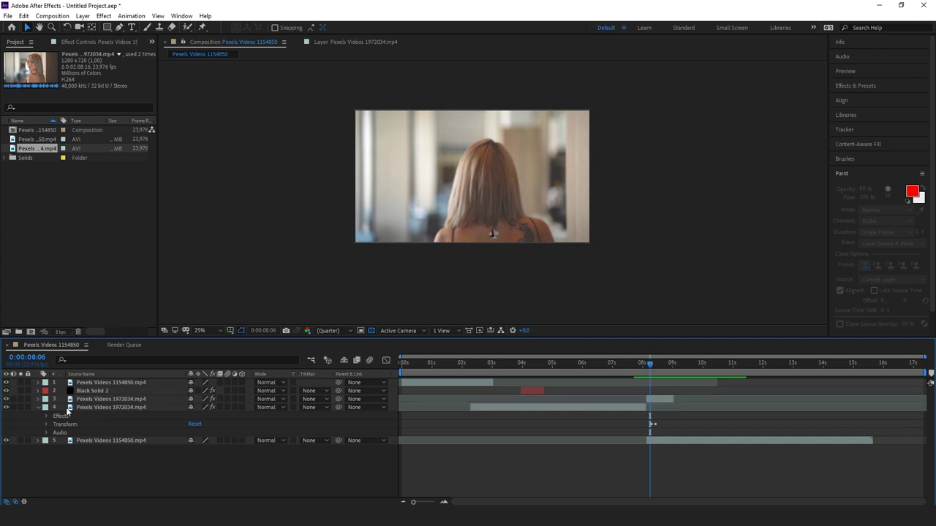
Slow the zoom on layer 4 by moving its last Scale keyframe to about 0:00:08:19, and play back from 0:00:07:18.
click(46, 424)
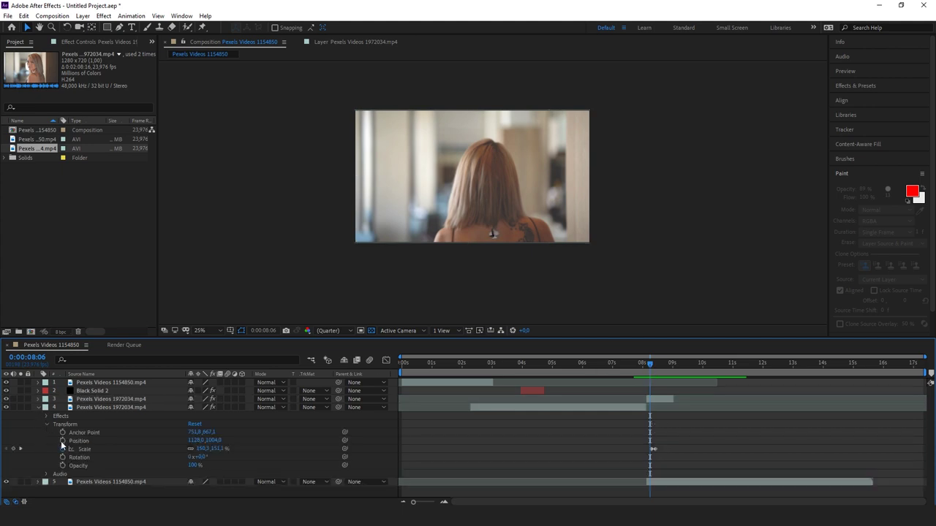
drag(654, 449, 658, 449)
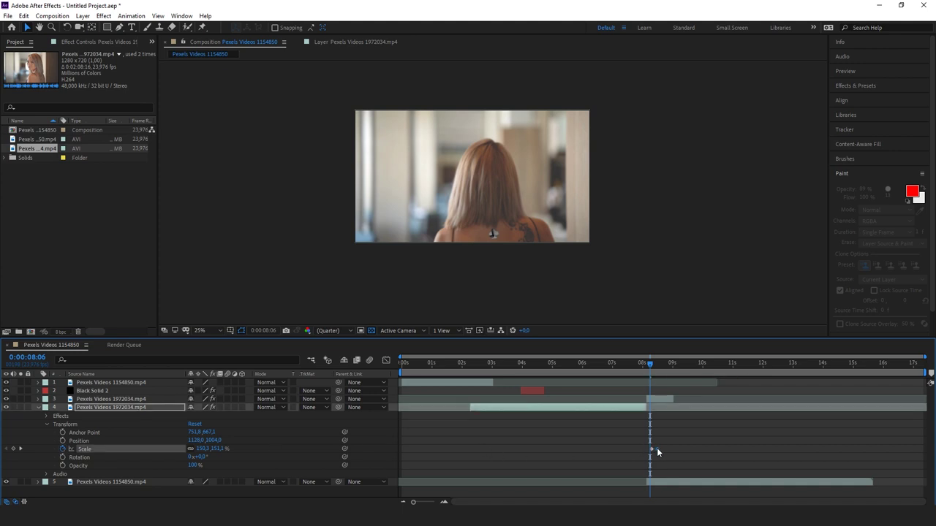
key(space)
click(670, 364)
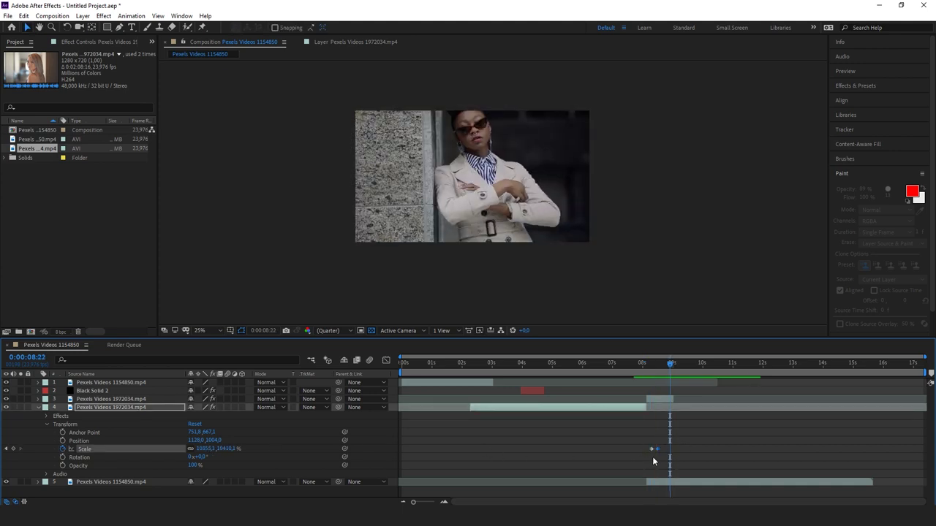
drag(662, 449, 667, 445)
drag(670, 367, 635, 371)
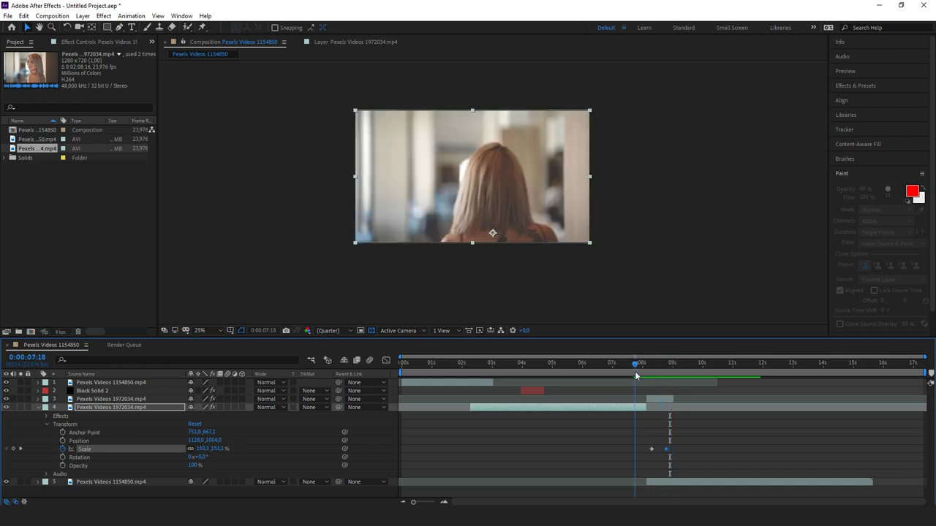
key(space)
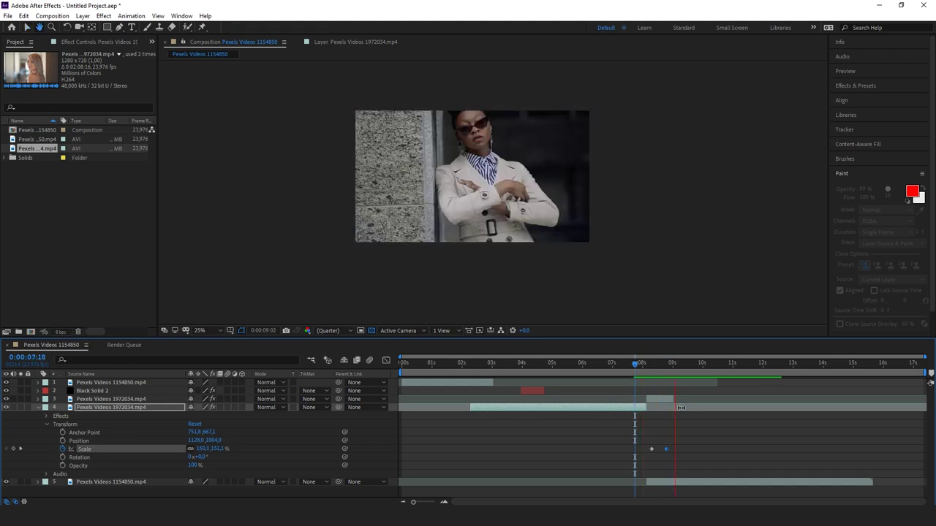
key(space)
Move the last Mask Path keyframe of Mask 1 on layer 3 to 0:00:08:18 and play back from 0:00:08:05.
drag(659, 366, 655, 368)
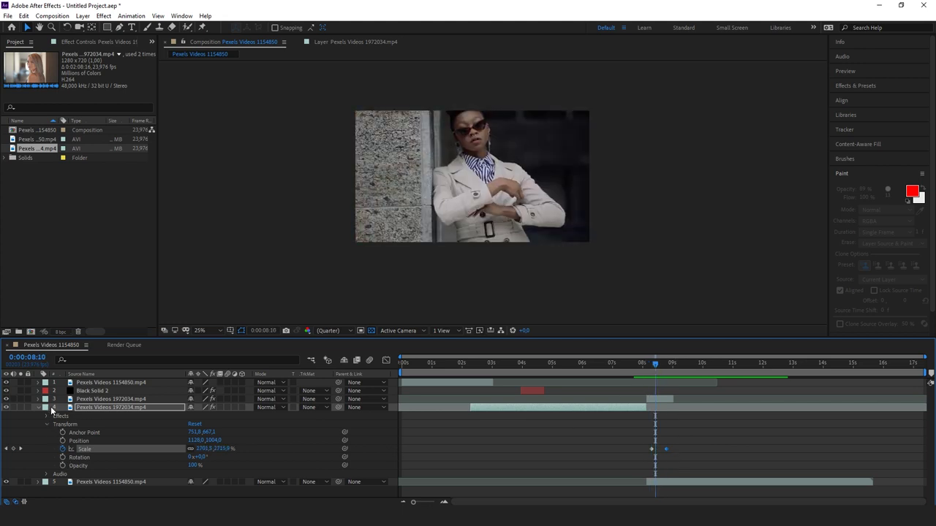
click(87, 400)
click(38, 400)
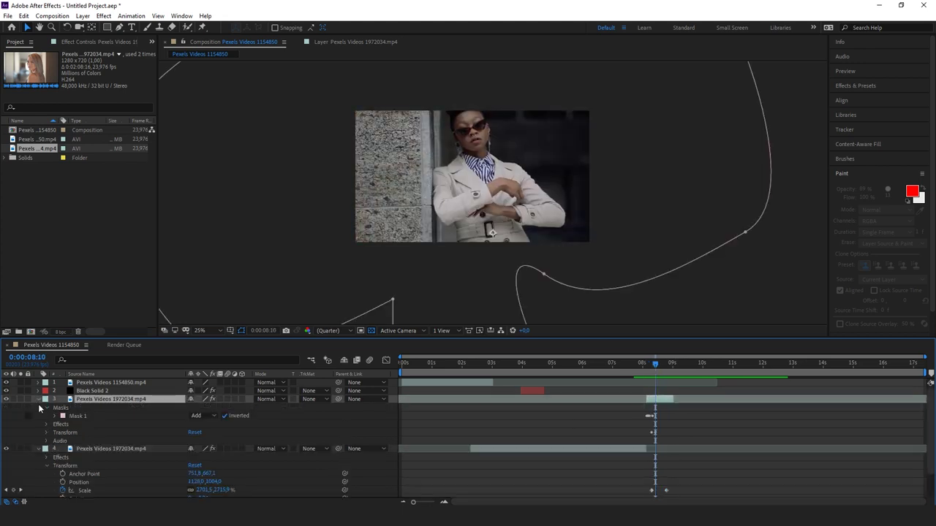
click(86, 417)
drag(414, 503, 432, 503)
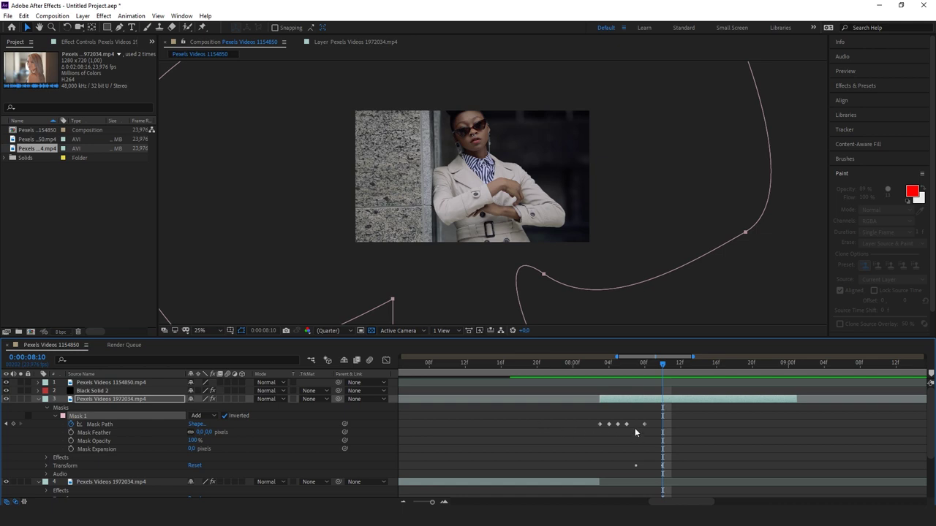
drag(644, 424, 734, 434)
drag(663, 363, 616, 365)
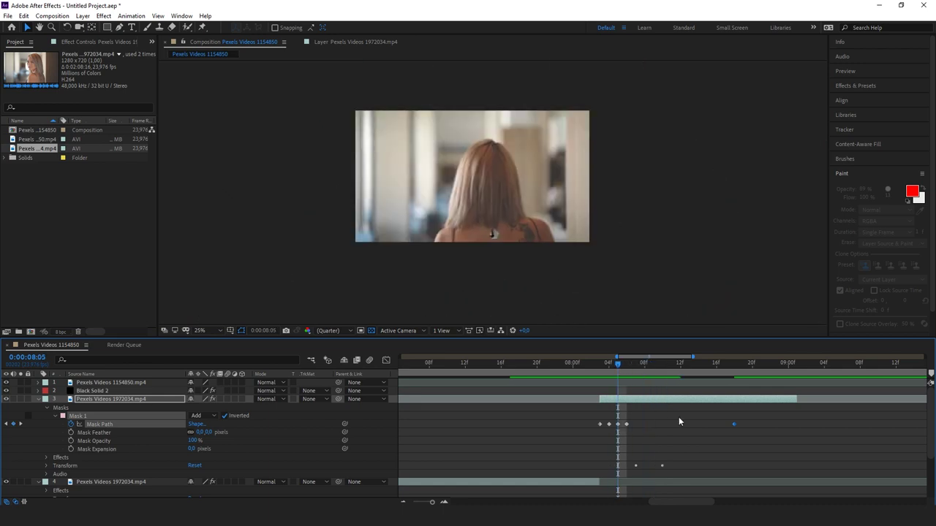
key(space)
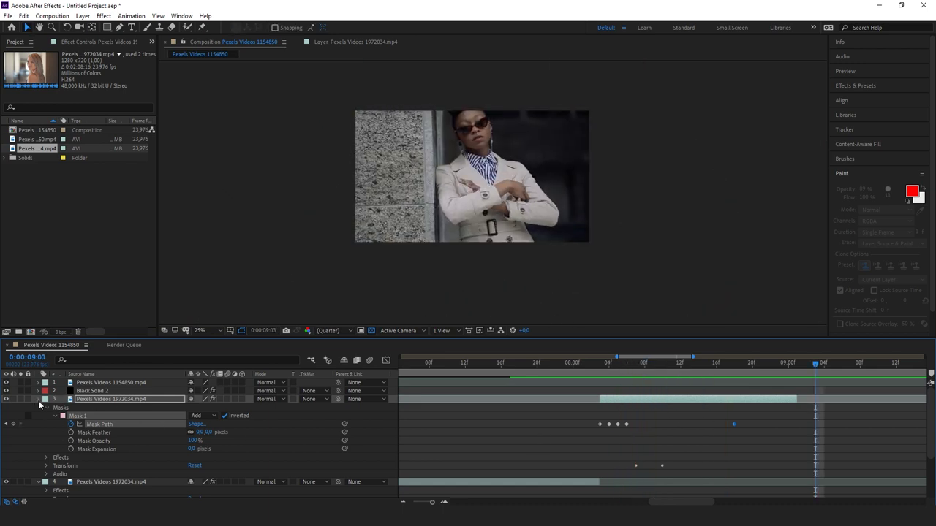
Collapse the properties of layers 3 and 4 and play back the whole composition from just after one second.
click(38, 400)
click(38, 408)
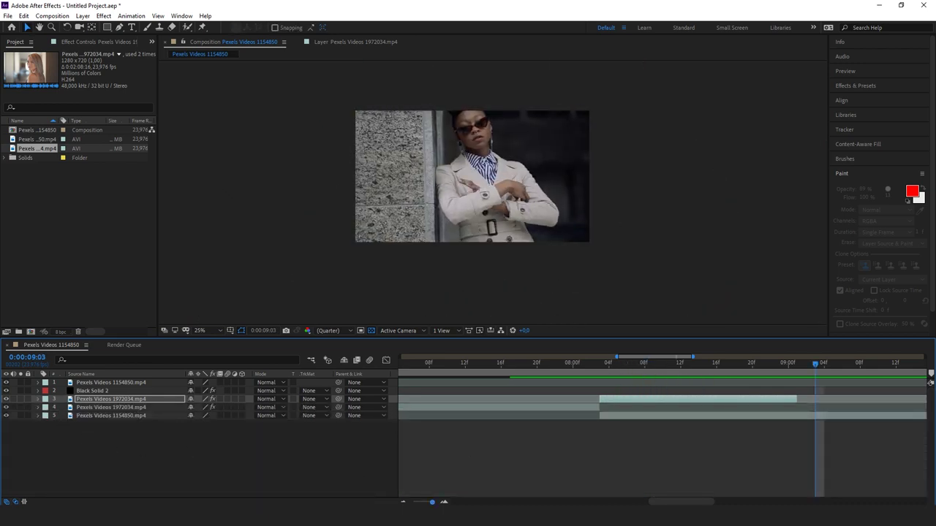
drag(432, 502, 412, 503)
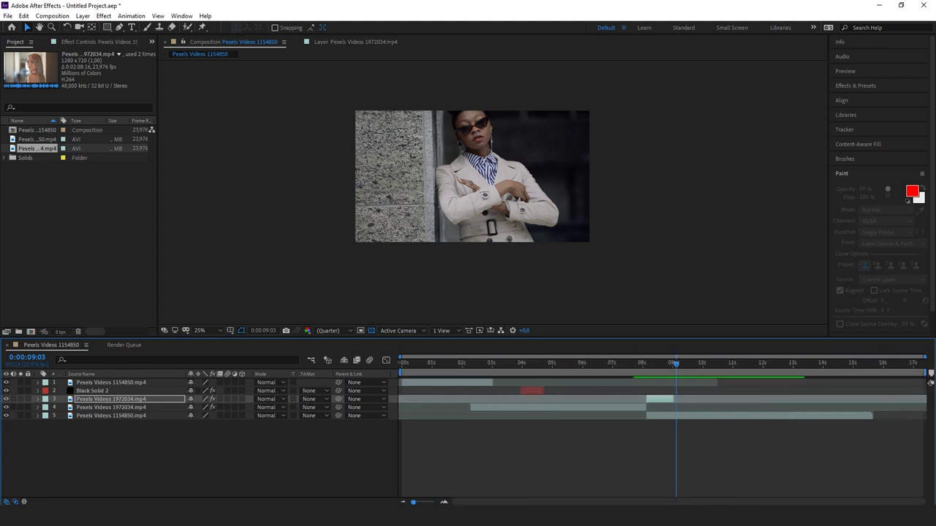
click(436, 366)
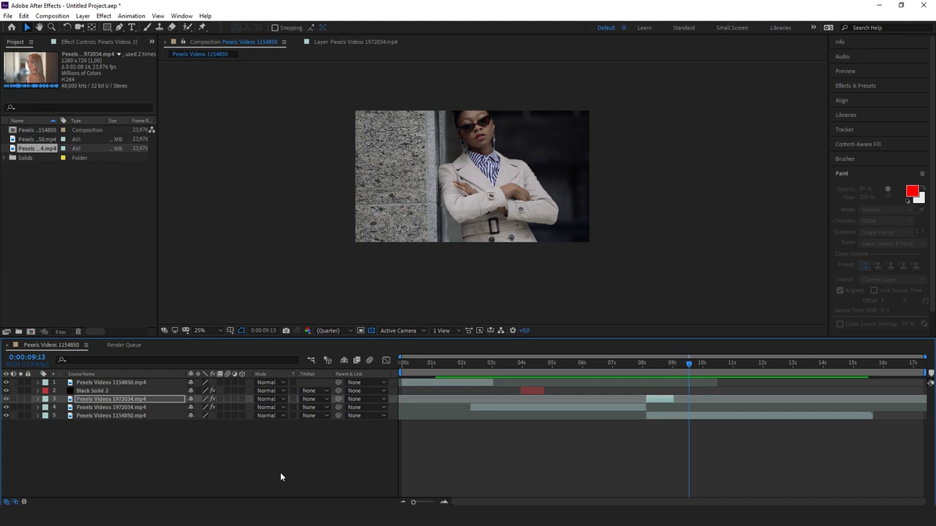
Go to the painted strokes at 0:00:04:11 and apply the Stylize Glow effect to Black Solid 2.
click(536, 362)
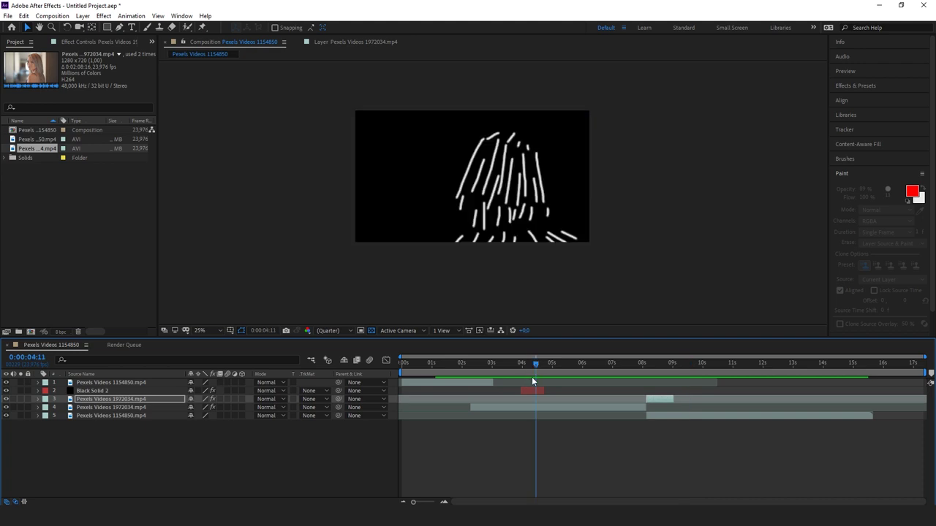
click(534, 390)
click(857, 86)
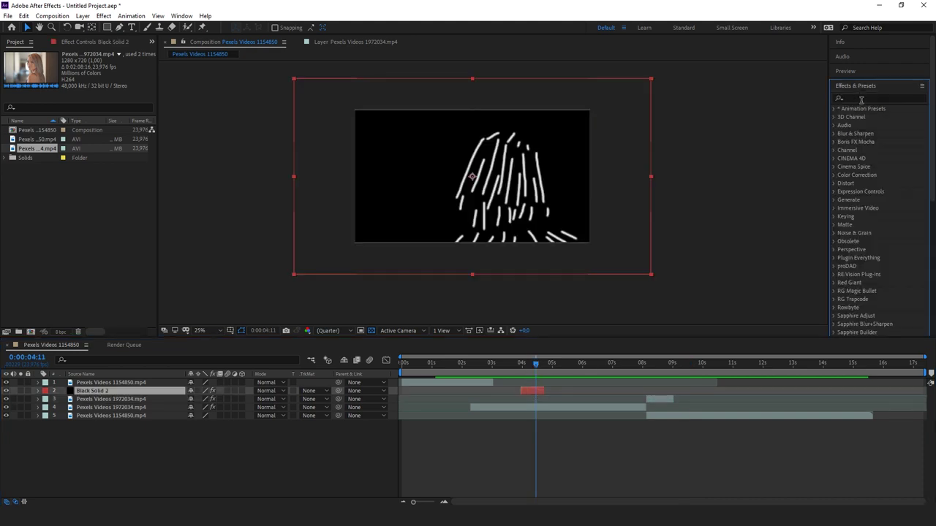
click(862, 99)
text(tubul)
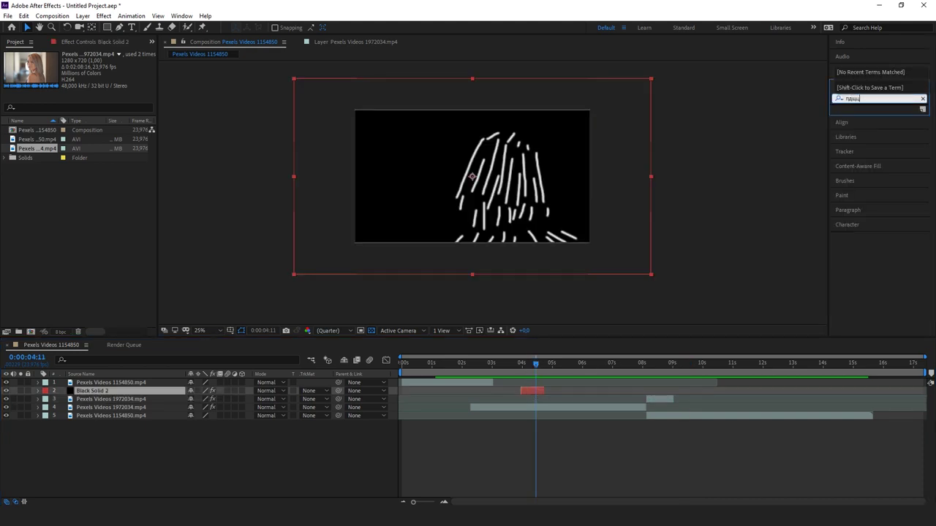
key(BackSpace)
key(BackSpace)
key(BackSpace)
key(BackSpace)
key(BackSpace)
text(glow)
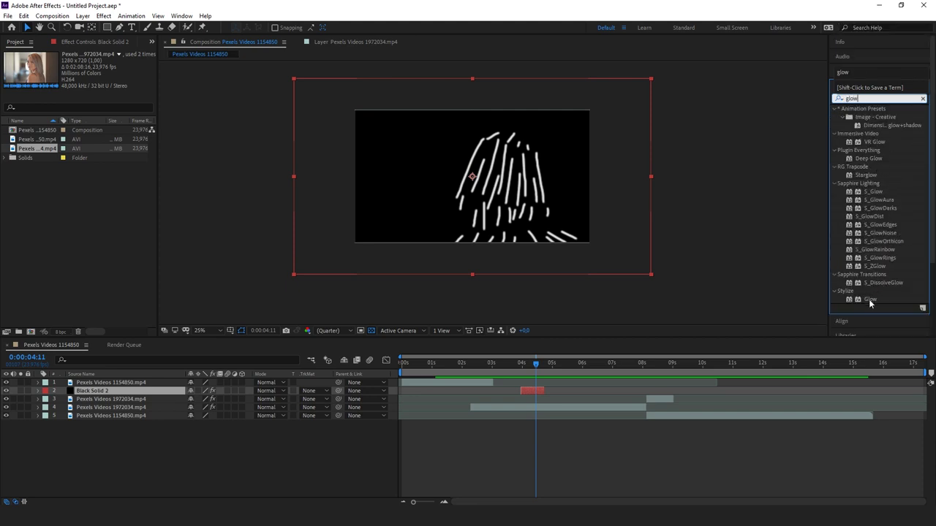
drag(870, 300, 531, 390)
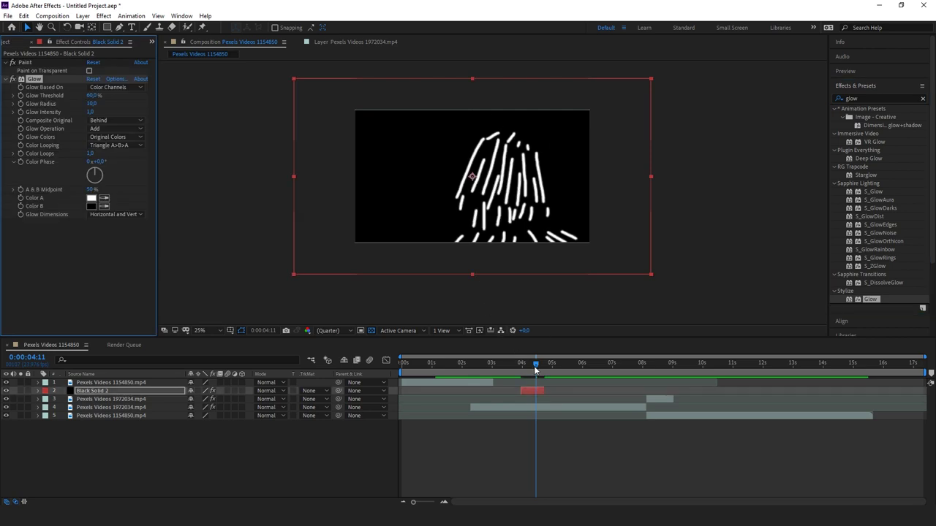
Set the blending mode of Black Solid 2 to Screen and play back the painted strokes over the footage.
click(281, 391)
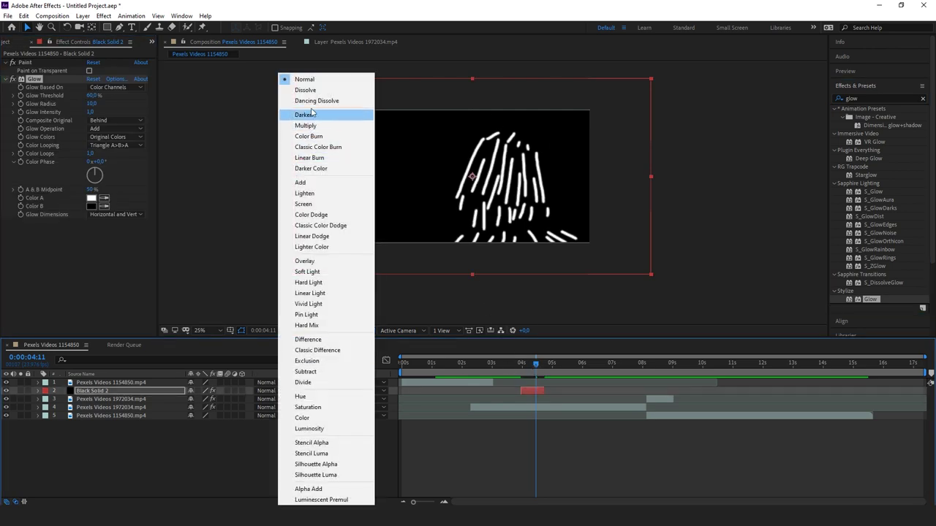
click(306, 205)
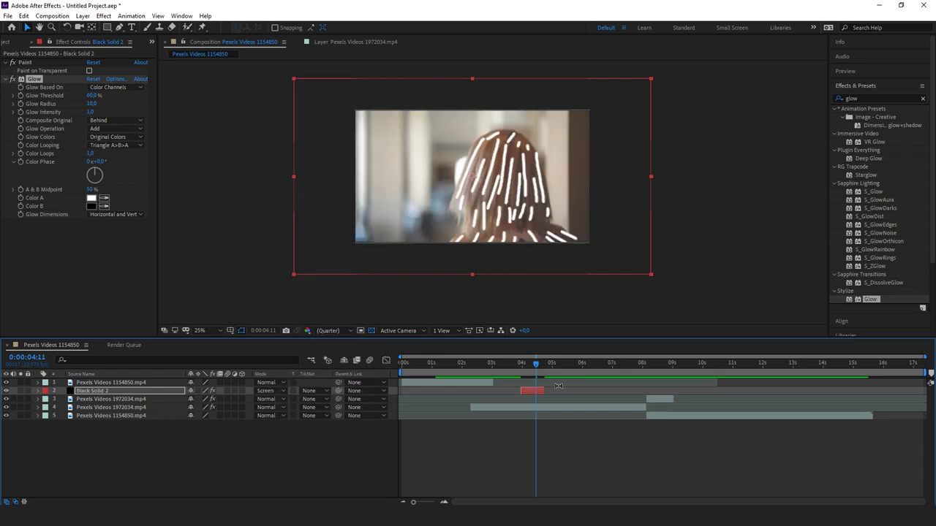
click(516, 365)
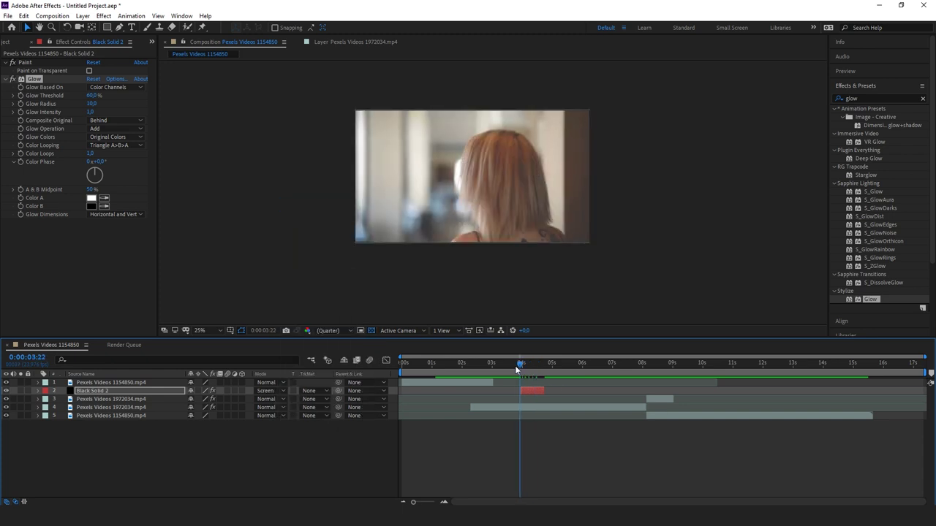
click(560, 363)
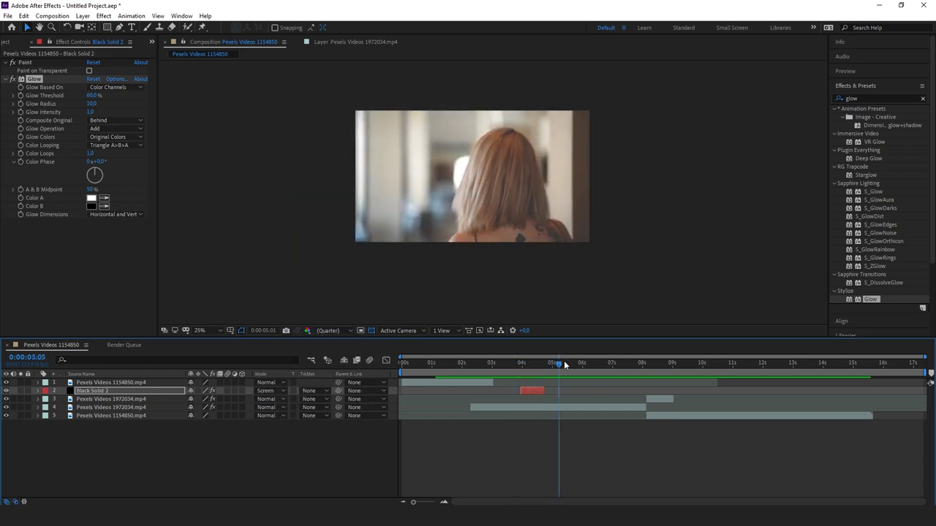
click(539, 363)
click(527, 364)
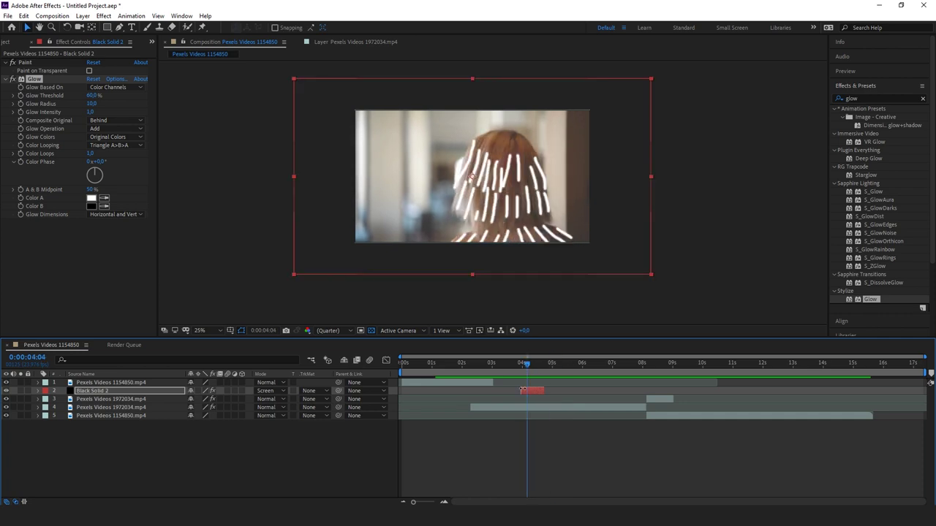
Return the blending mode of Black Solid 2 to Normal and review the frames before the strokes around 0:00:03:11.
click(216, 392)
click(269, 391)
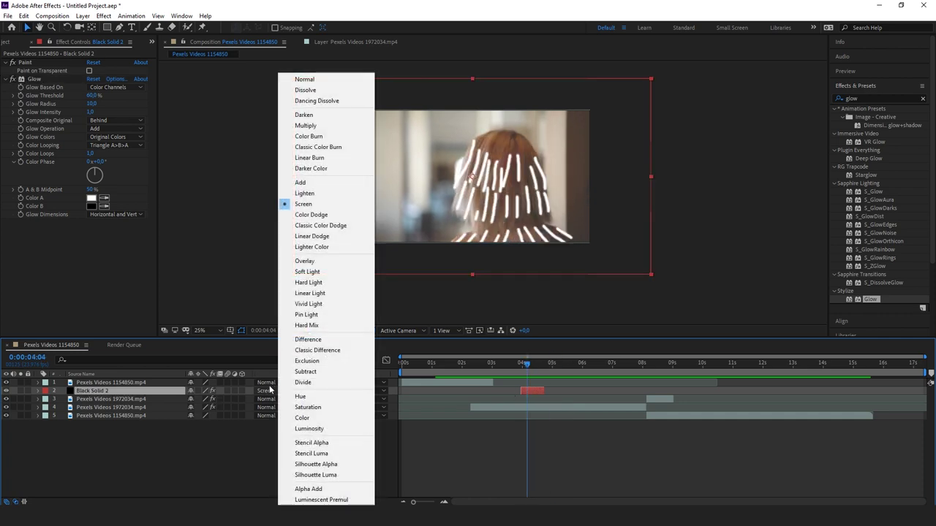
click(300, 79)
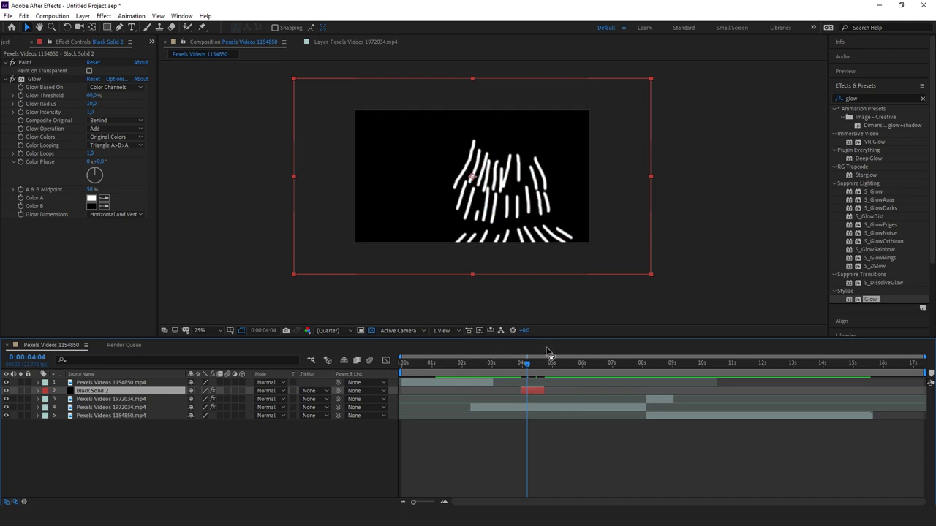
drag(497, 363, 504, 383)
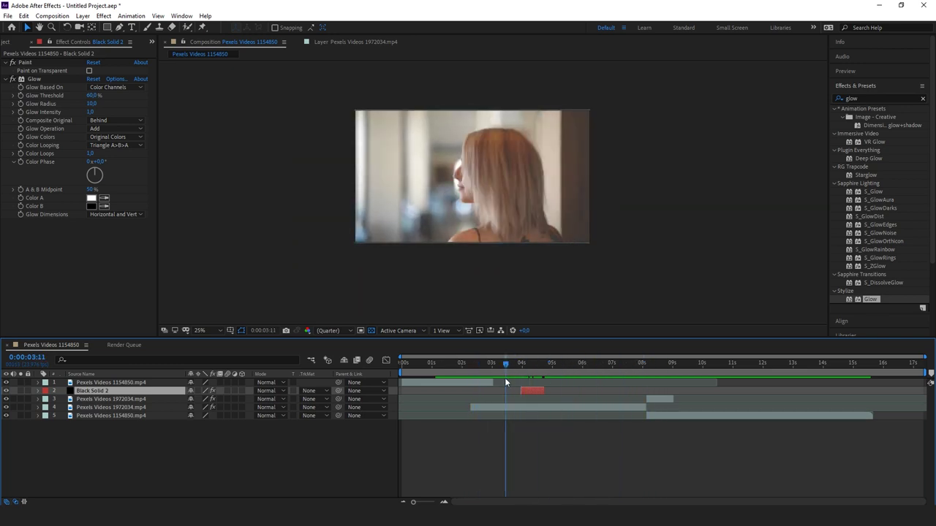